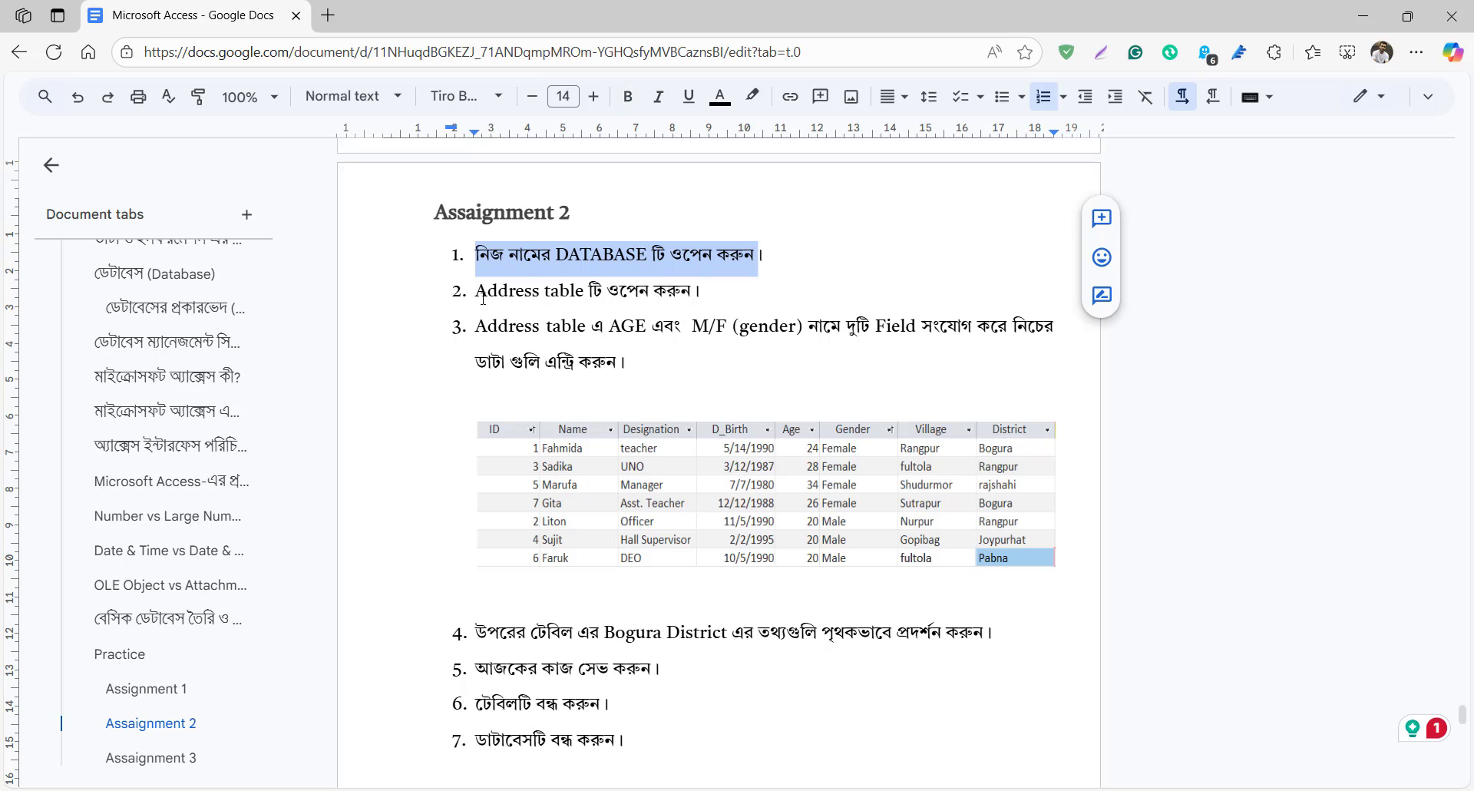
Step: Read tasks 2 and 3 of Assaignment 2 about opening the Address table and adding the AGE and gender fields
left_click_drag(476, 292, 702, 293)
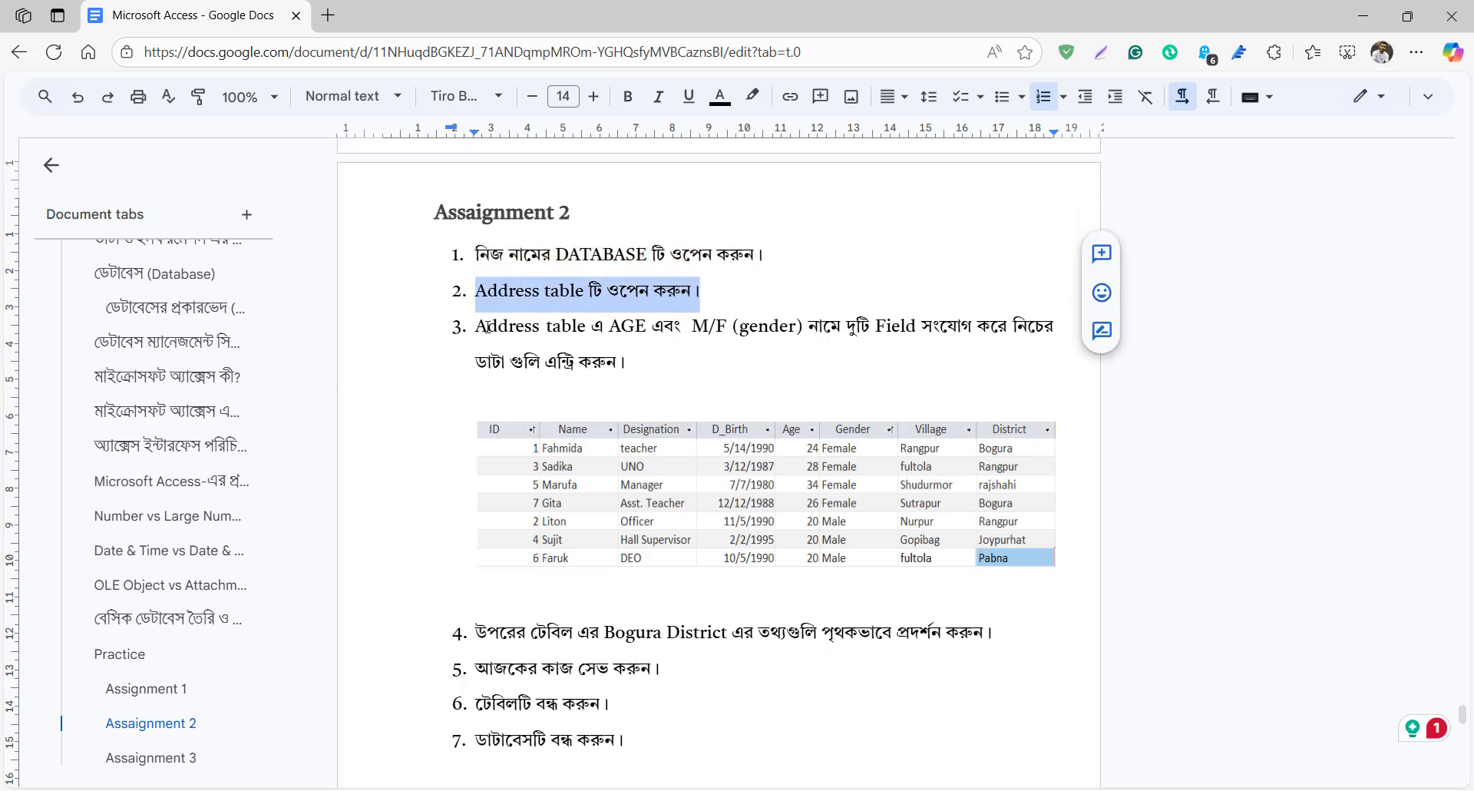
left_click_drag(476, 325, 798, 358)
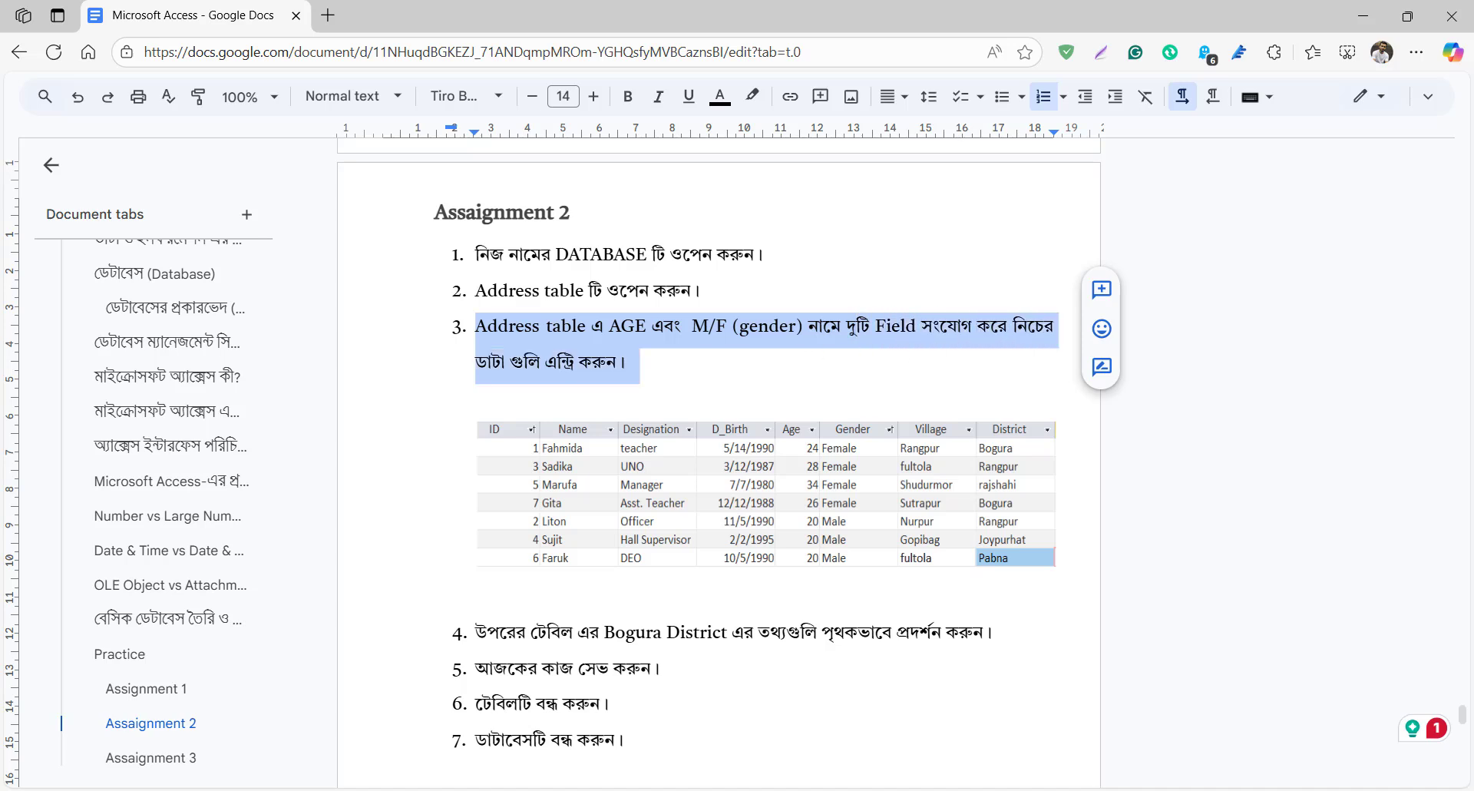
Step: Switch to Access, open the recent database Maruf.accdb and open its Address table
key("alt+Tab")
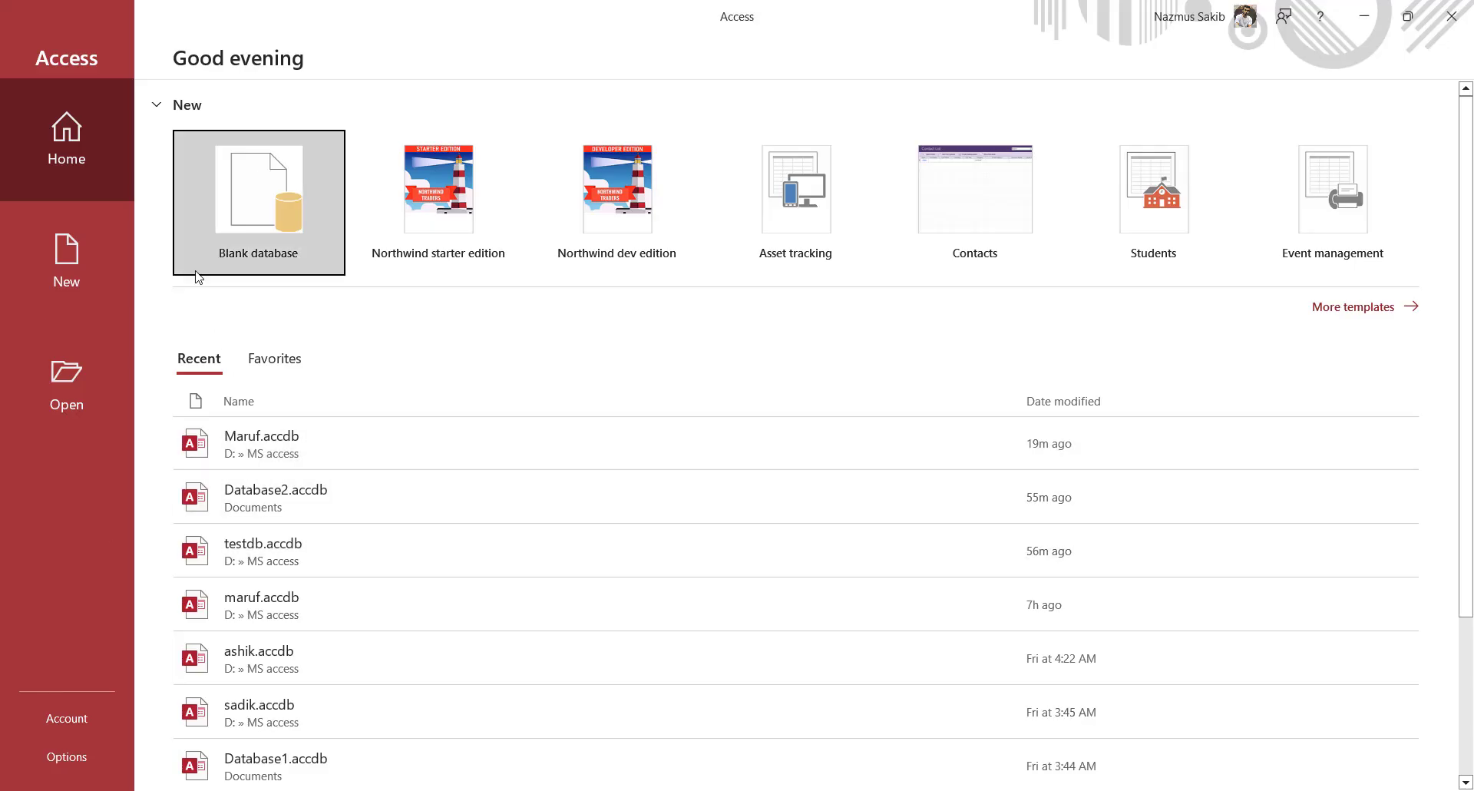
left_click(80, 407)
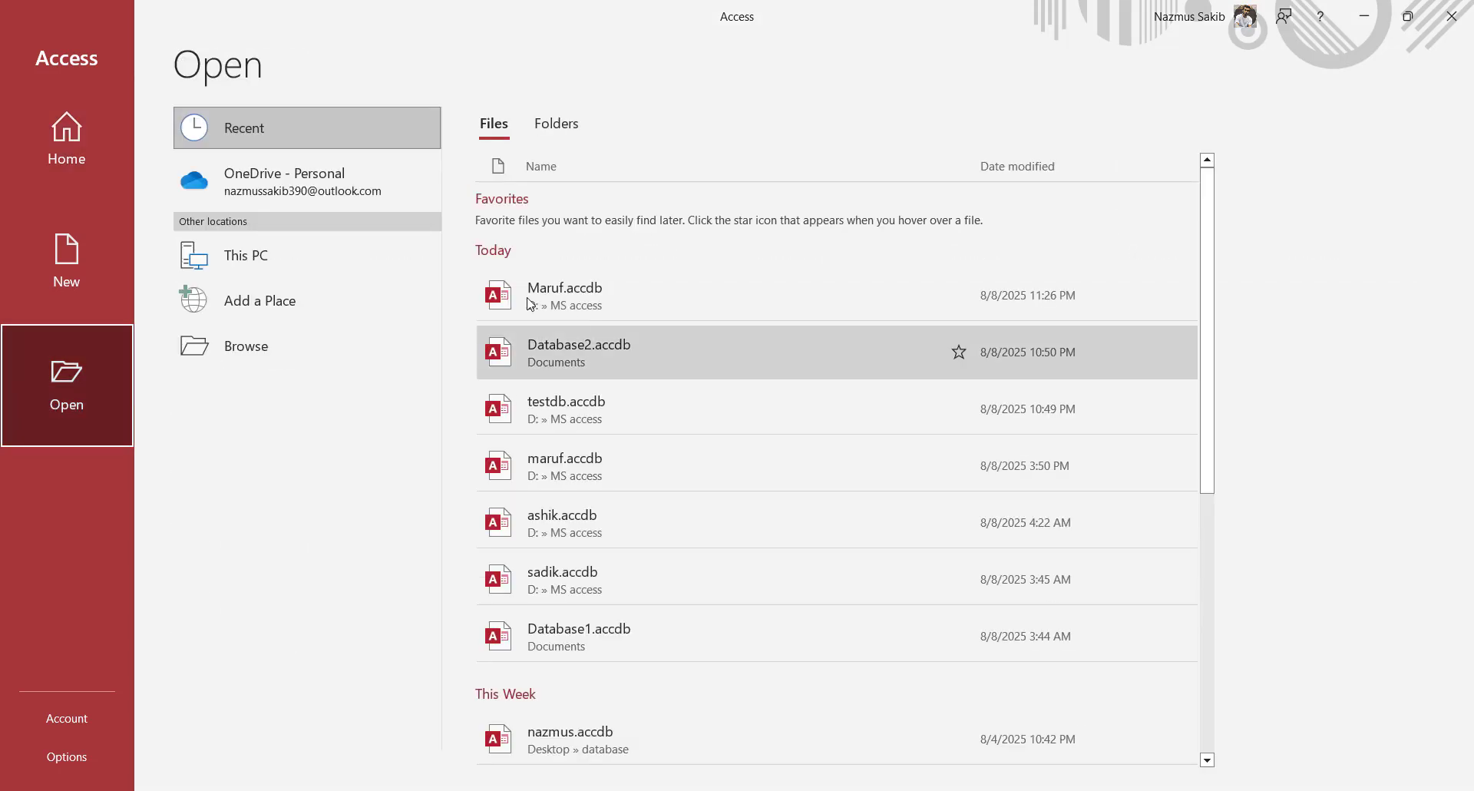
left_click(40, 137)
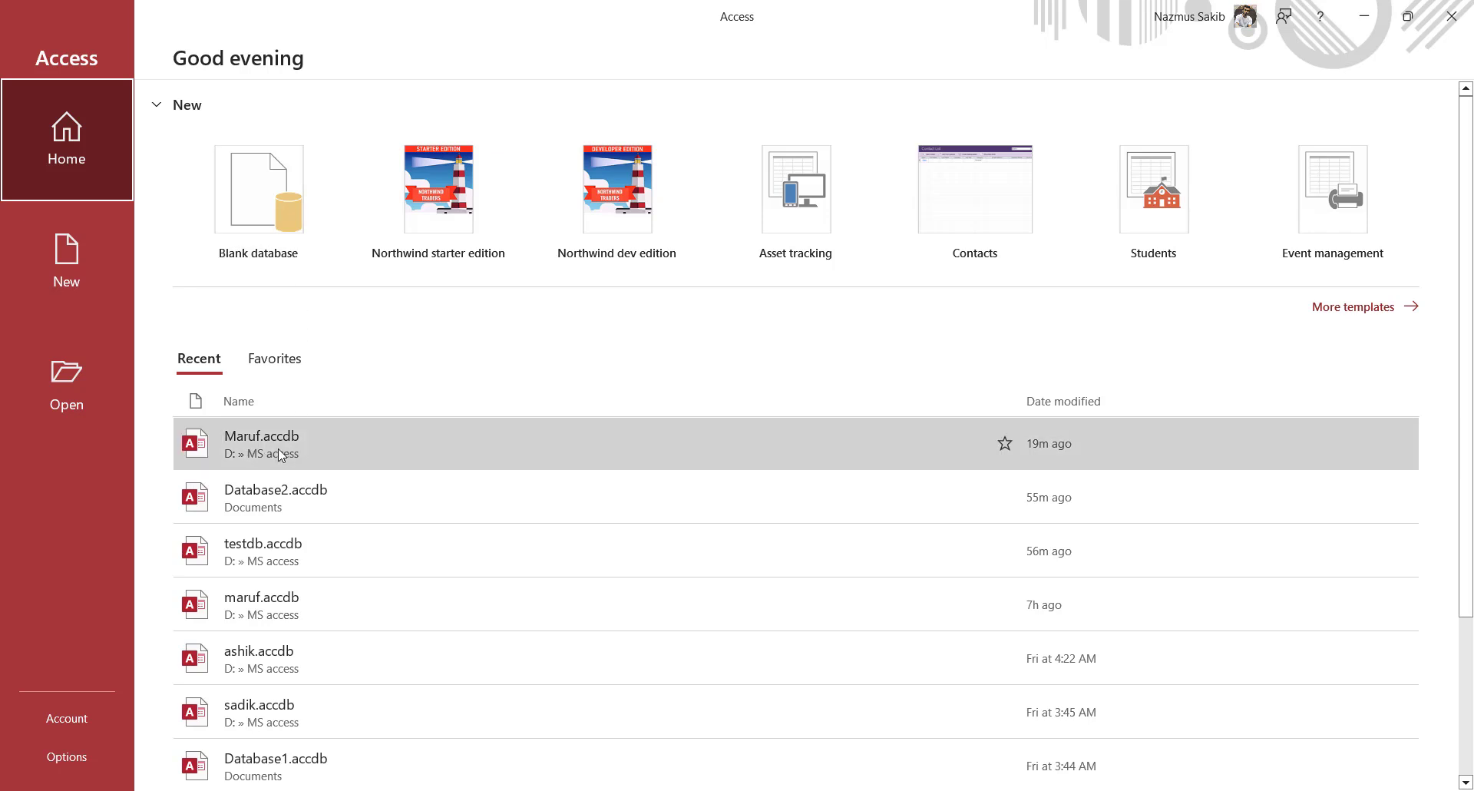
left_click(275, 453)
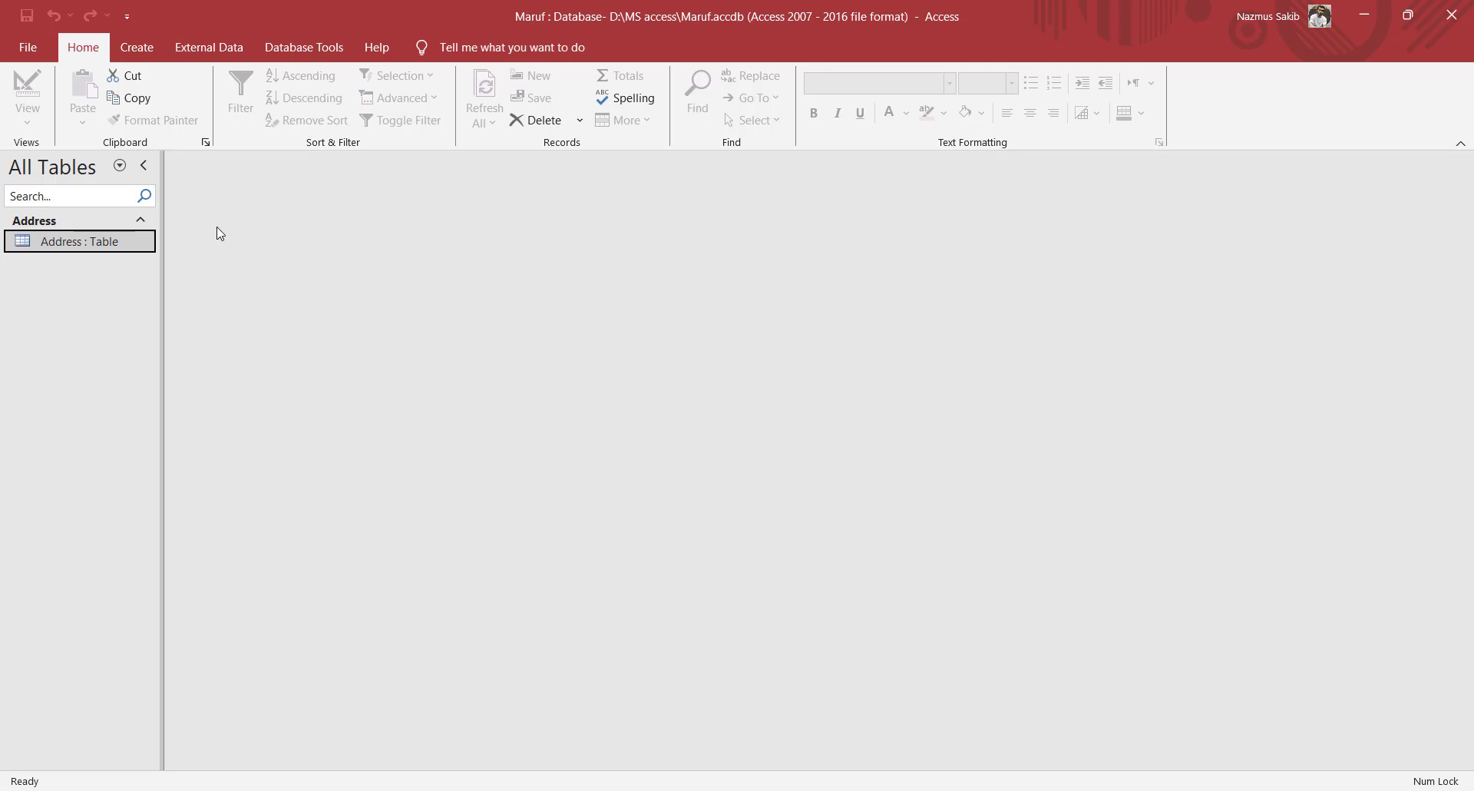
double_click(75, 242)
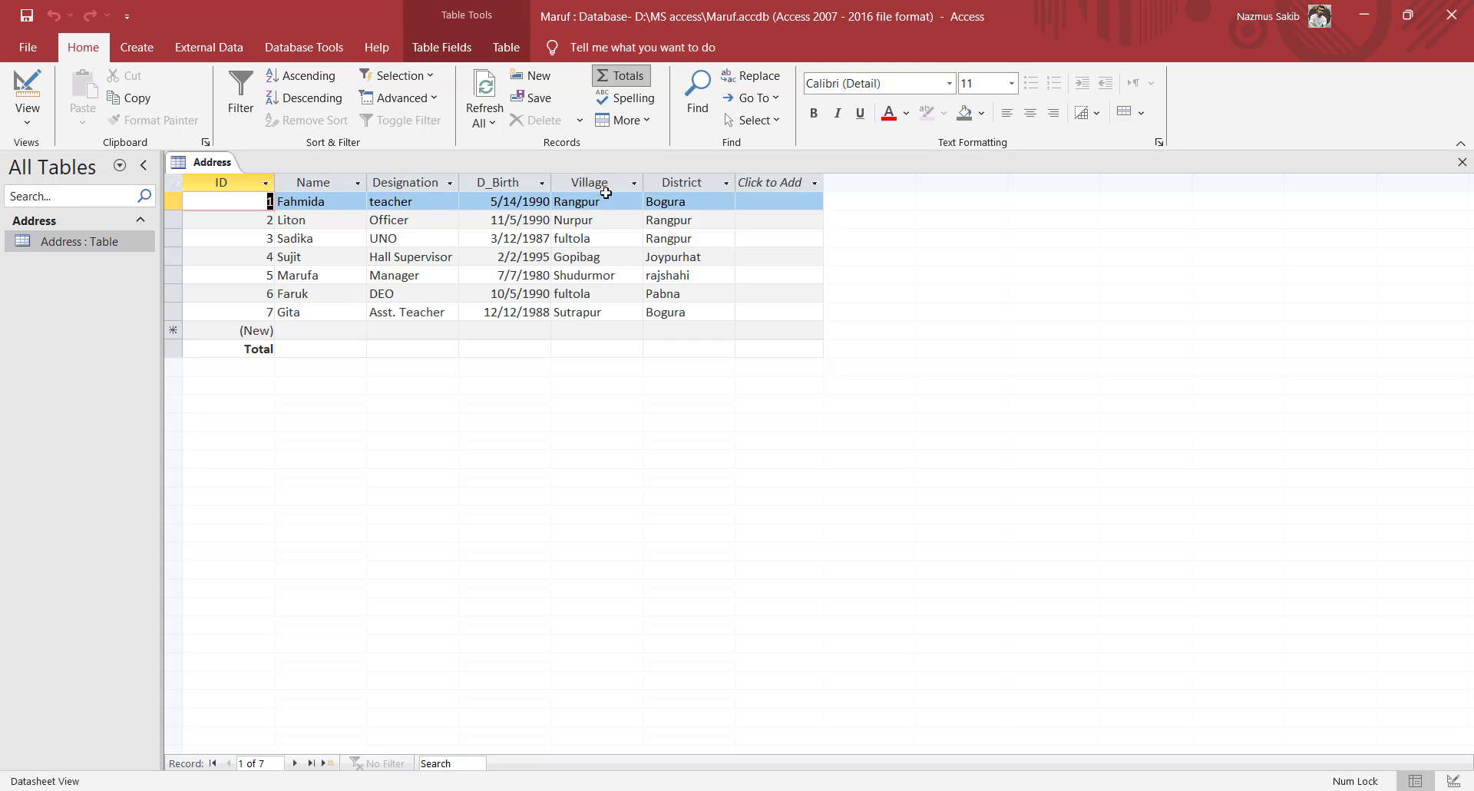
Step: Show the Address table in Design view and insert two blank field rows above Village
left_click(1452, 781)
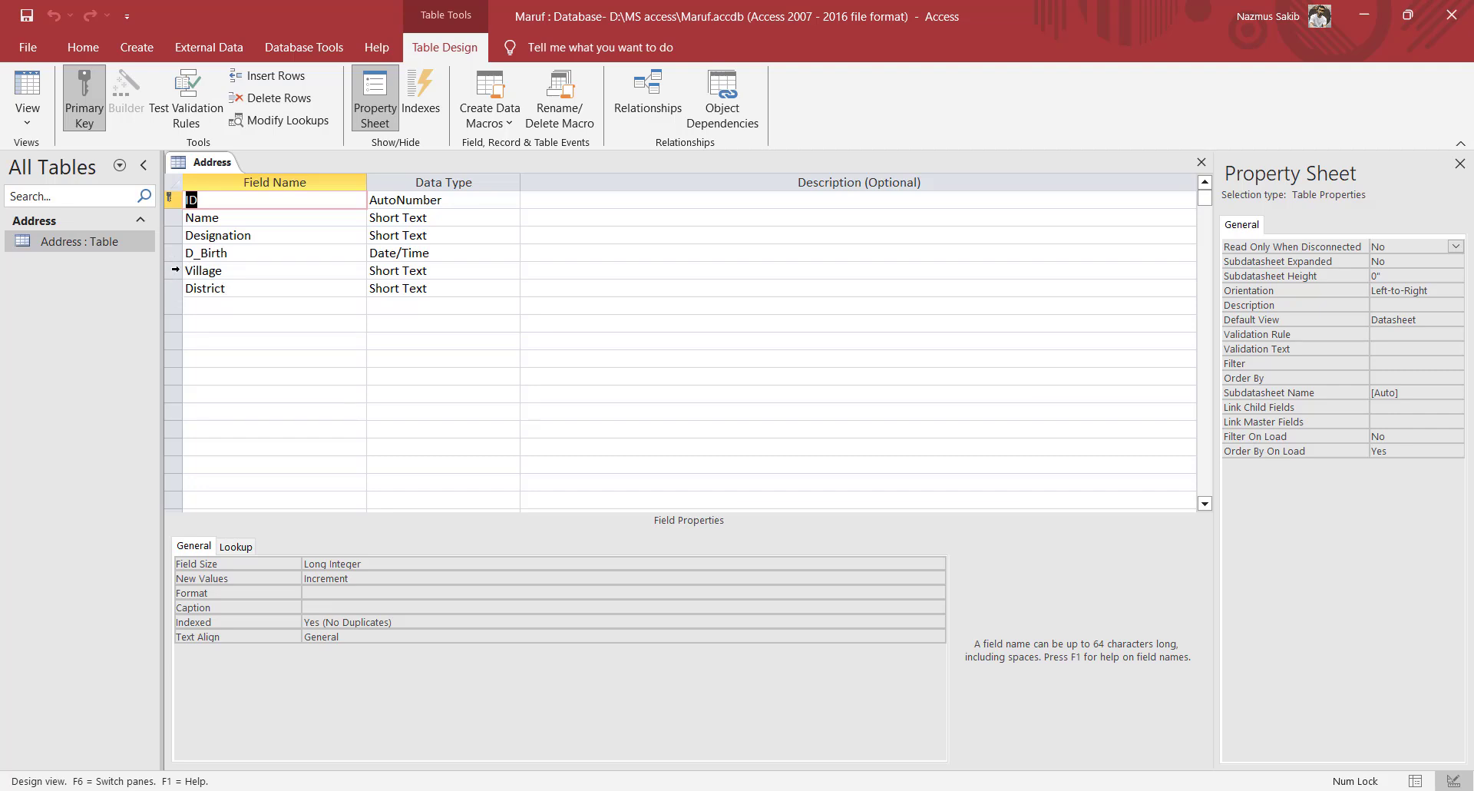
right_click(175, 269)
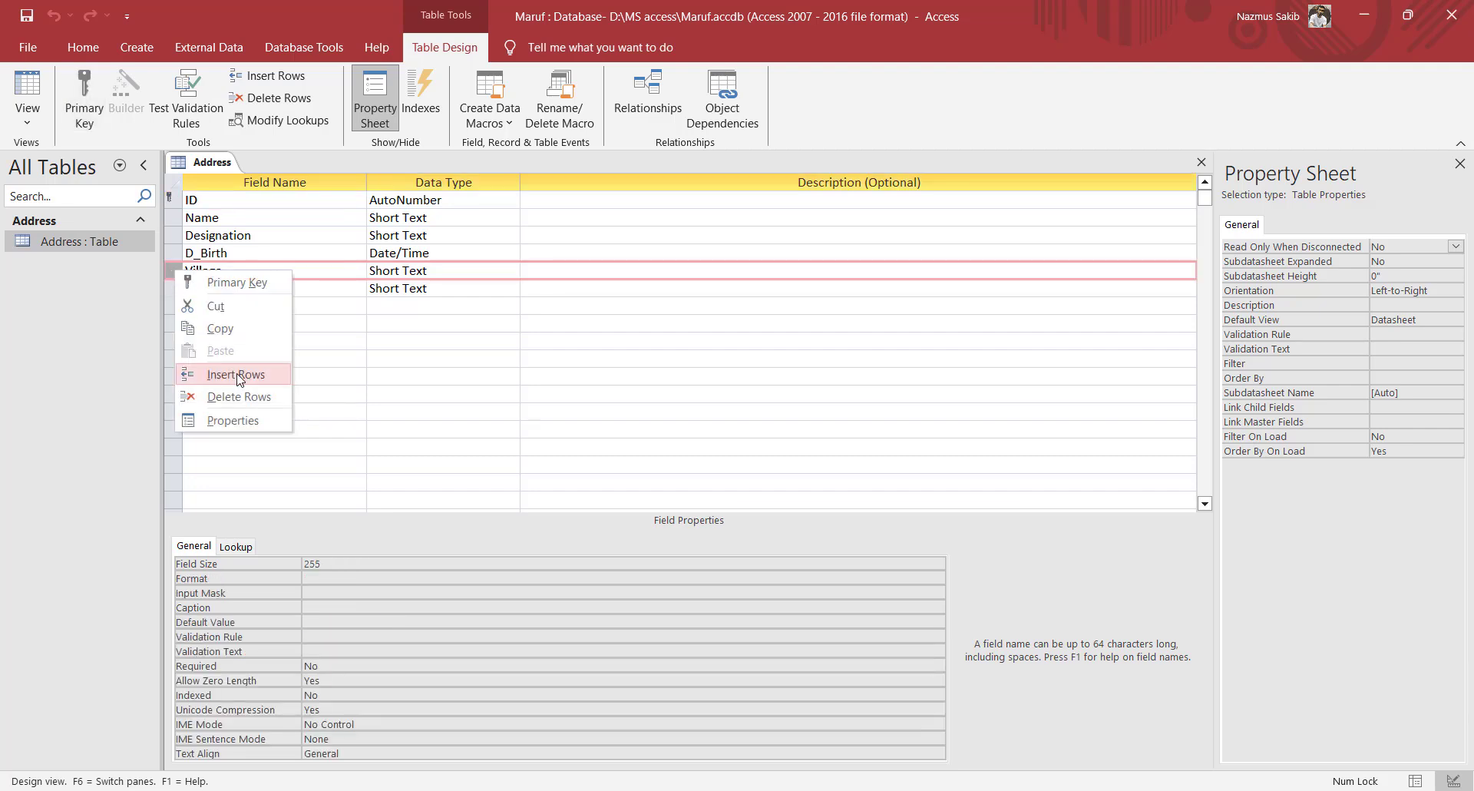
left_click(236, 375)
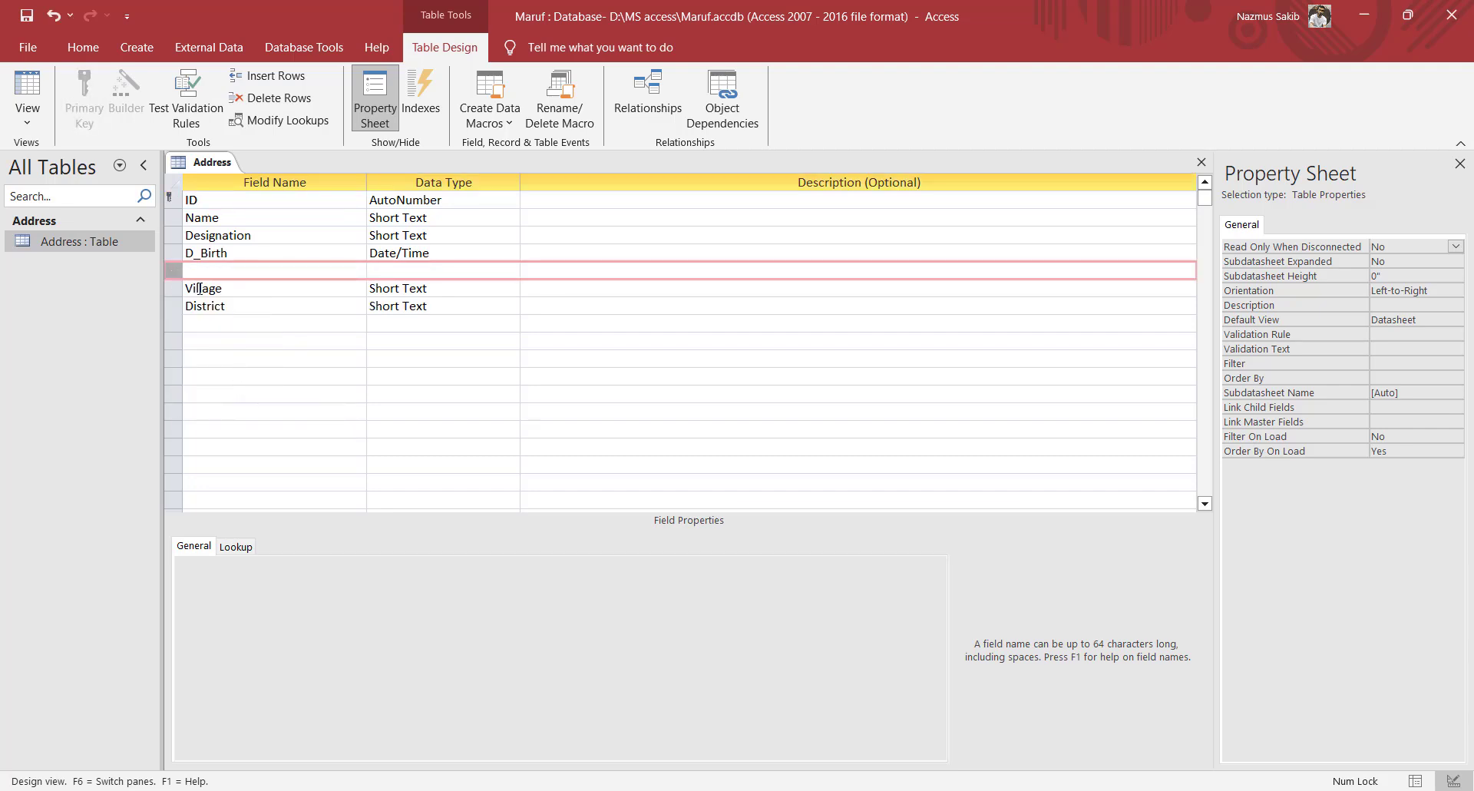
right_click(175, 281)
left_click(236, 384)
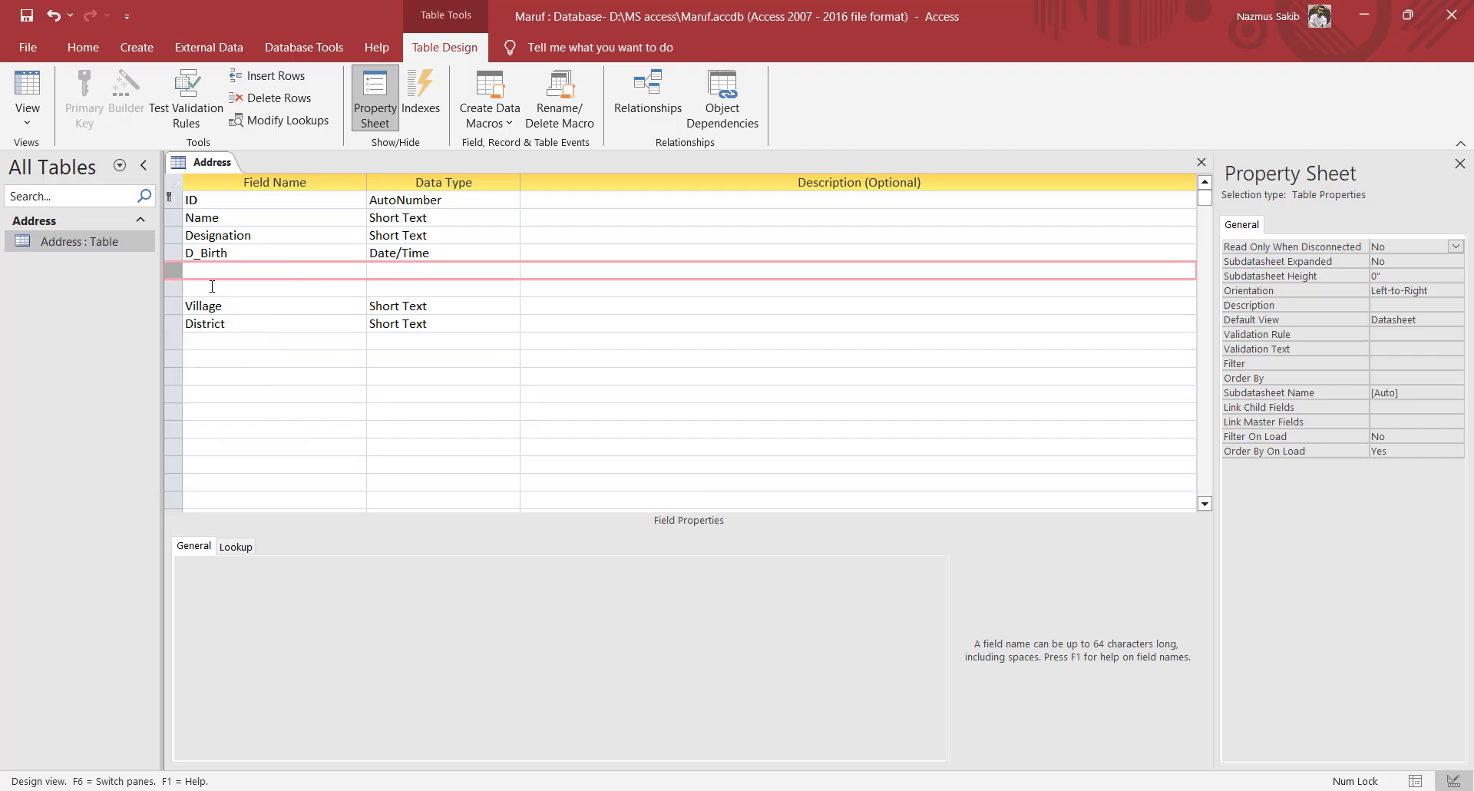
Step: Name the first blank field below D_Birth Age and set its data type to Number
left_click(213, 271)
type("Age")
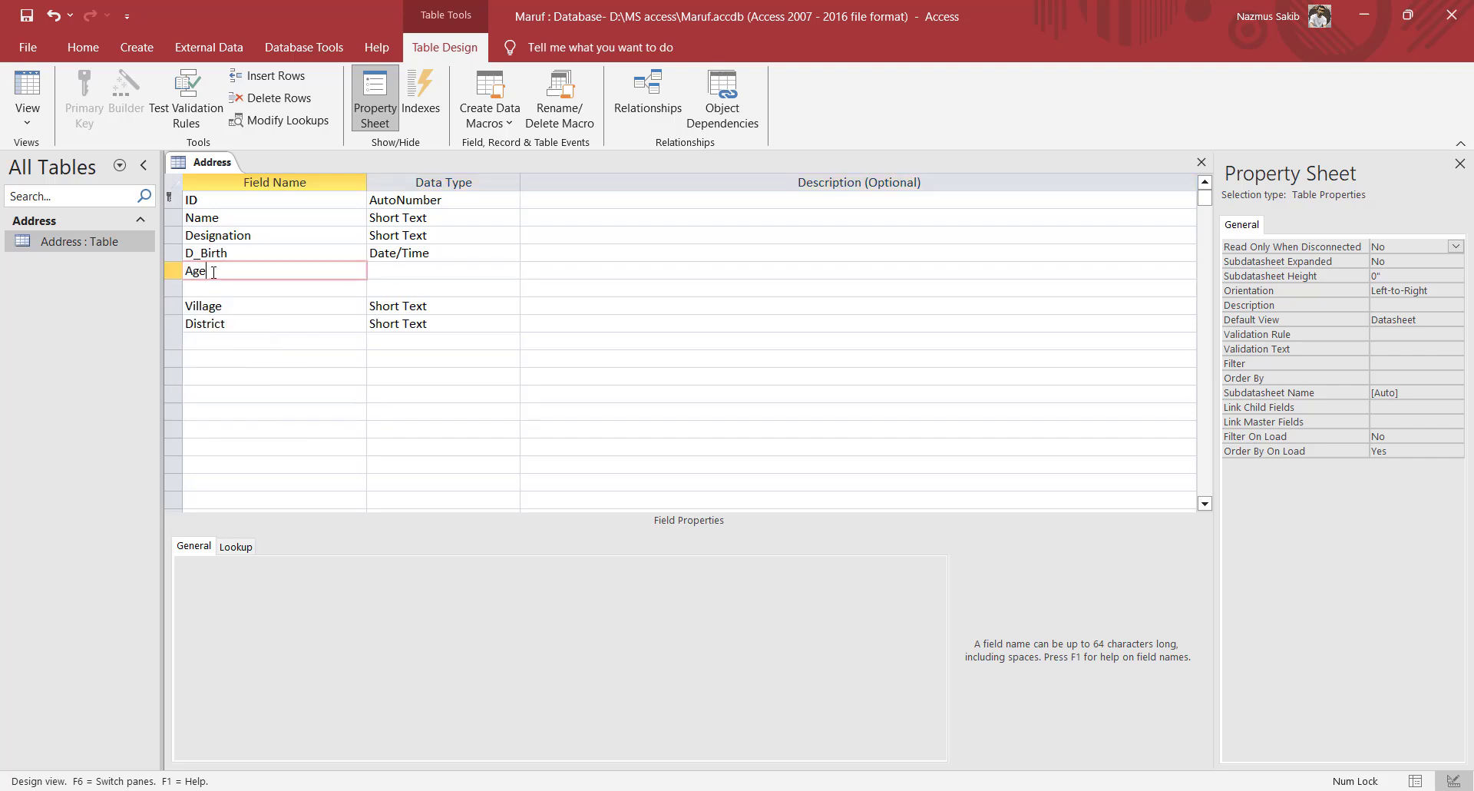
left_click(471, 269)
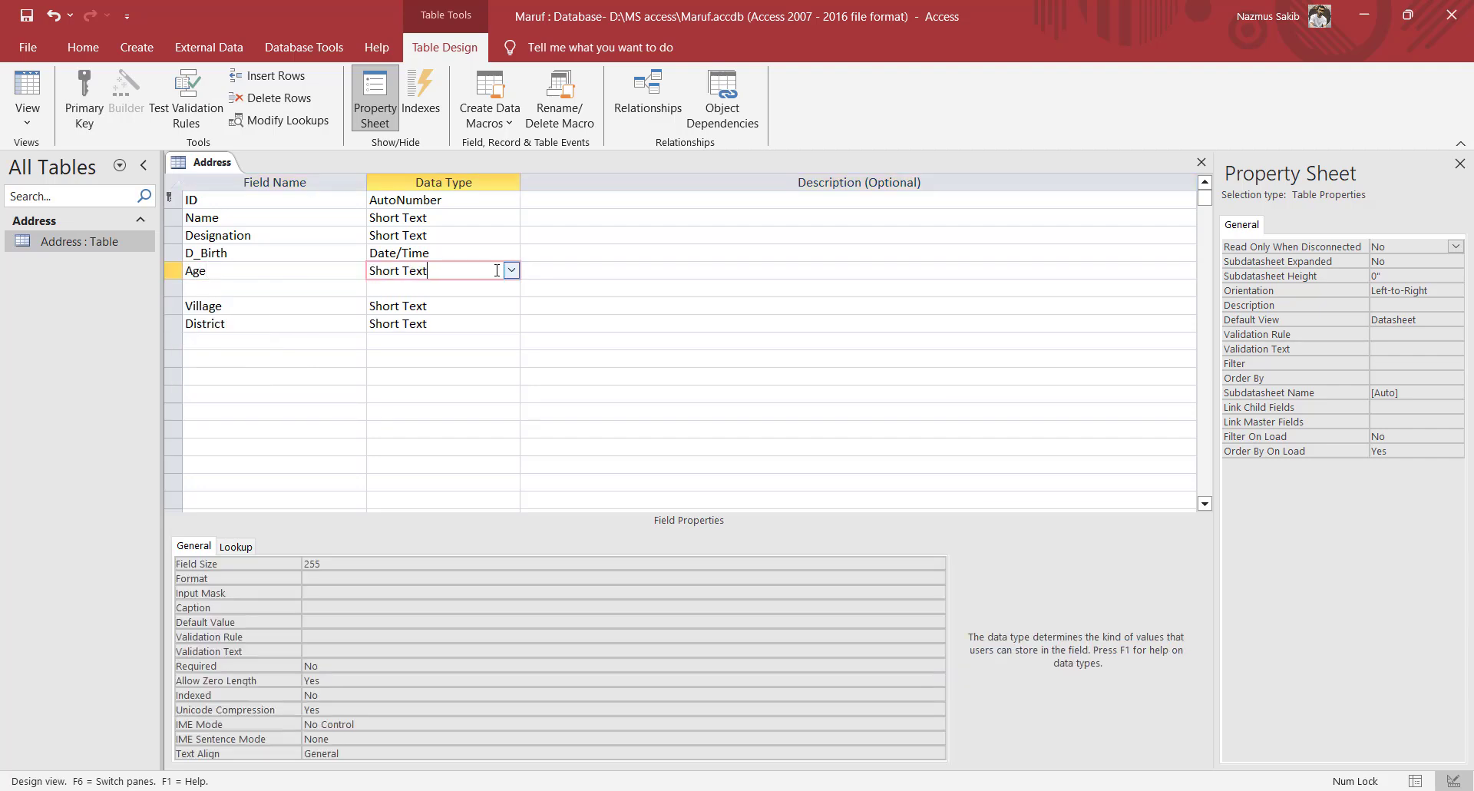
left_click(508, 271)
left_click(480, 323)
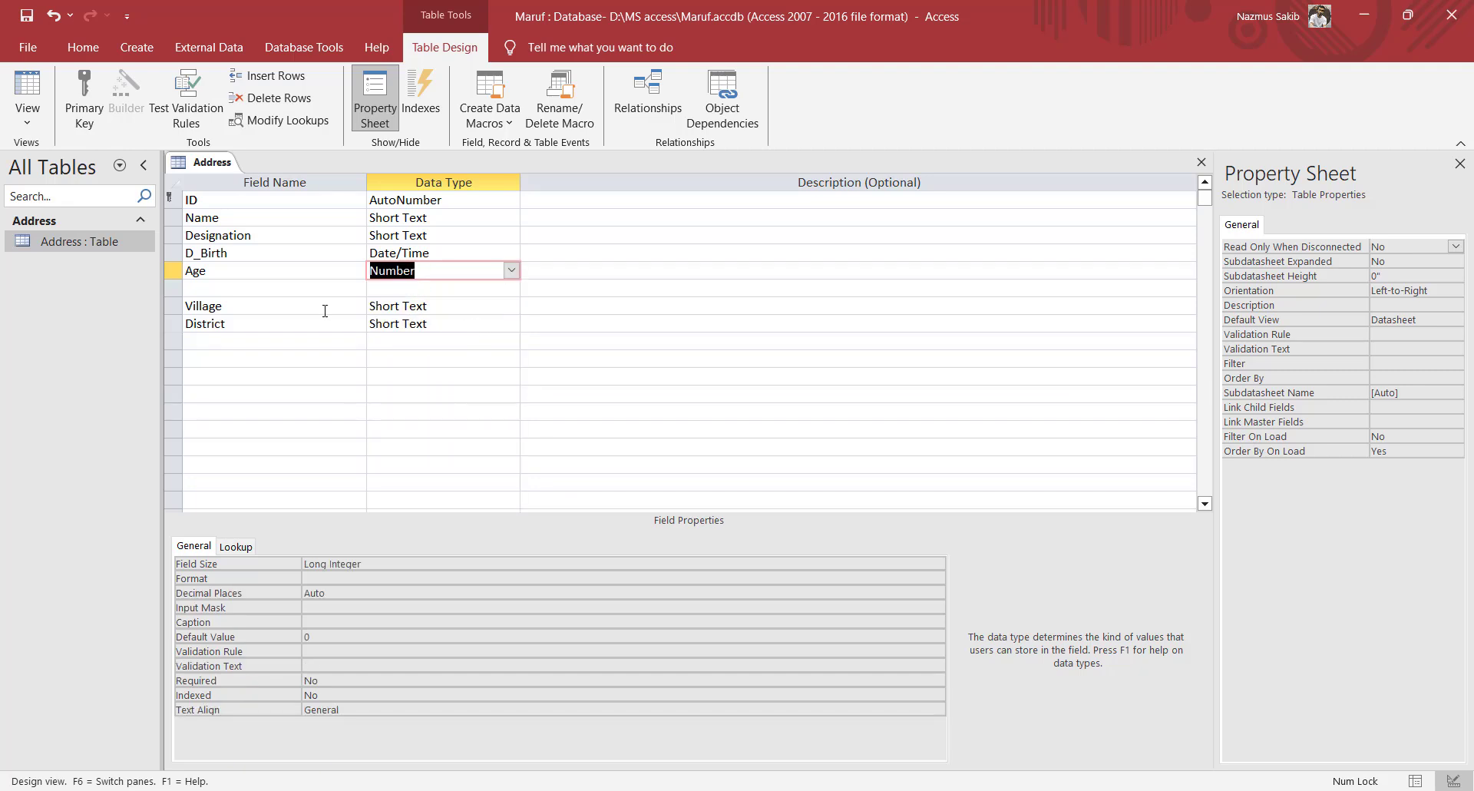
Step: Name the blank field below Age Gender and use the Lookup Wizard with values typed in manually
left_click(305, 291)
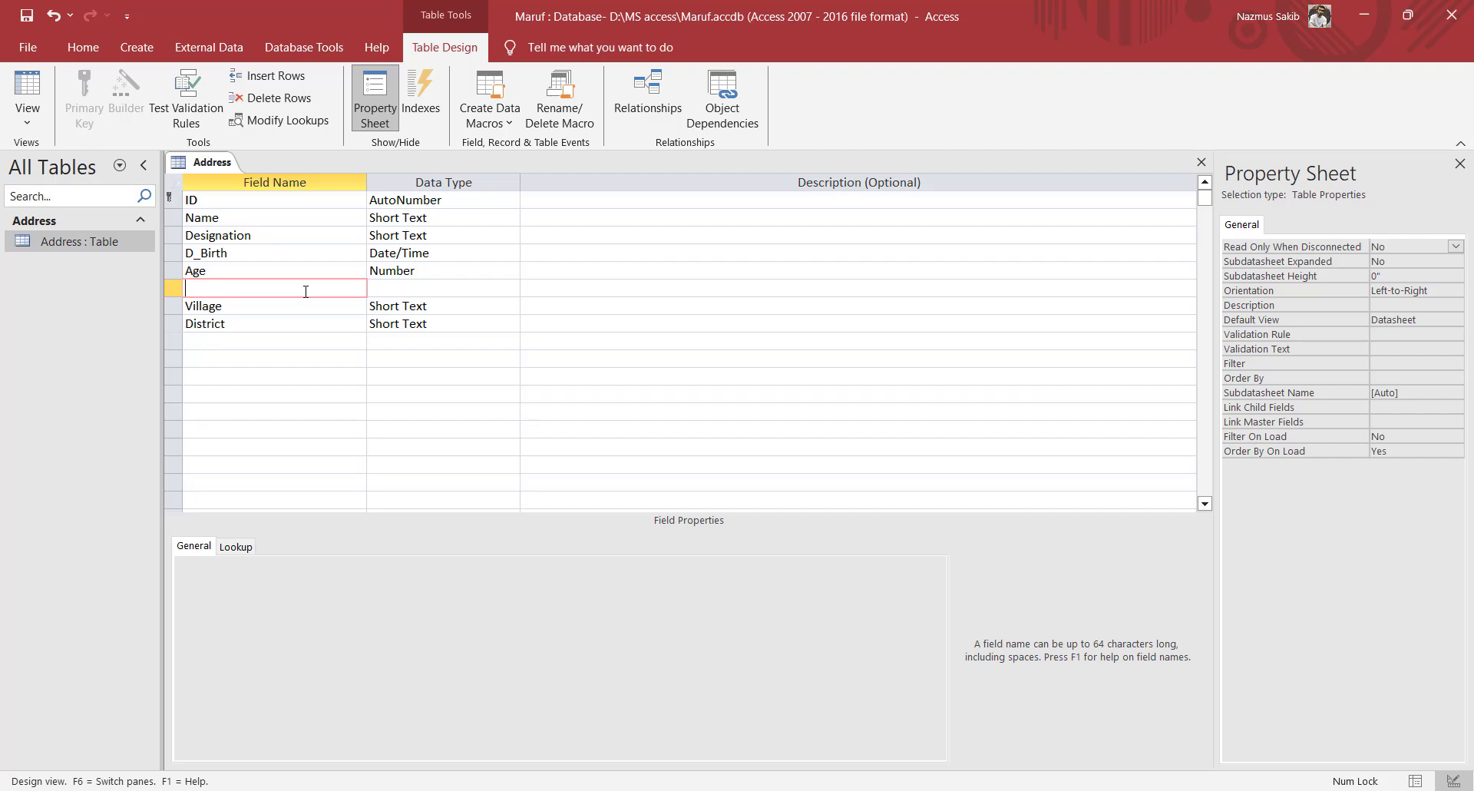
type("Gender")
left_click(409, 287)
left_click(510, 288)
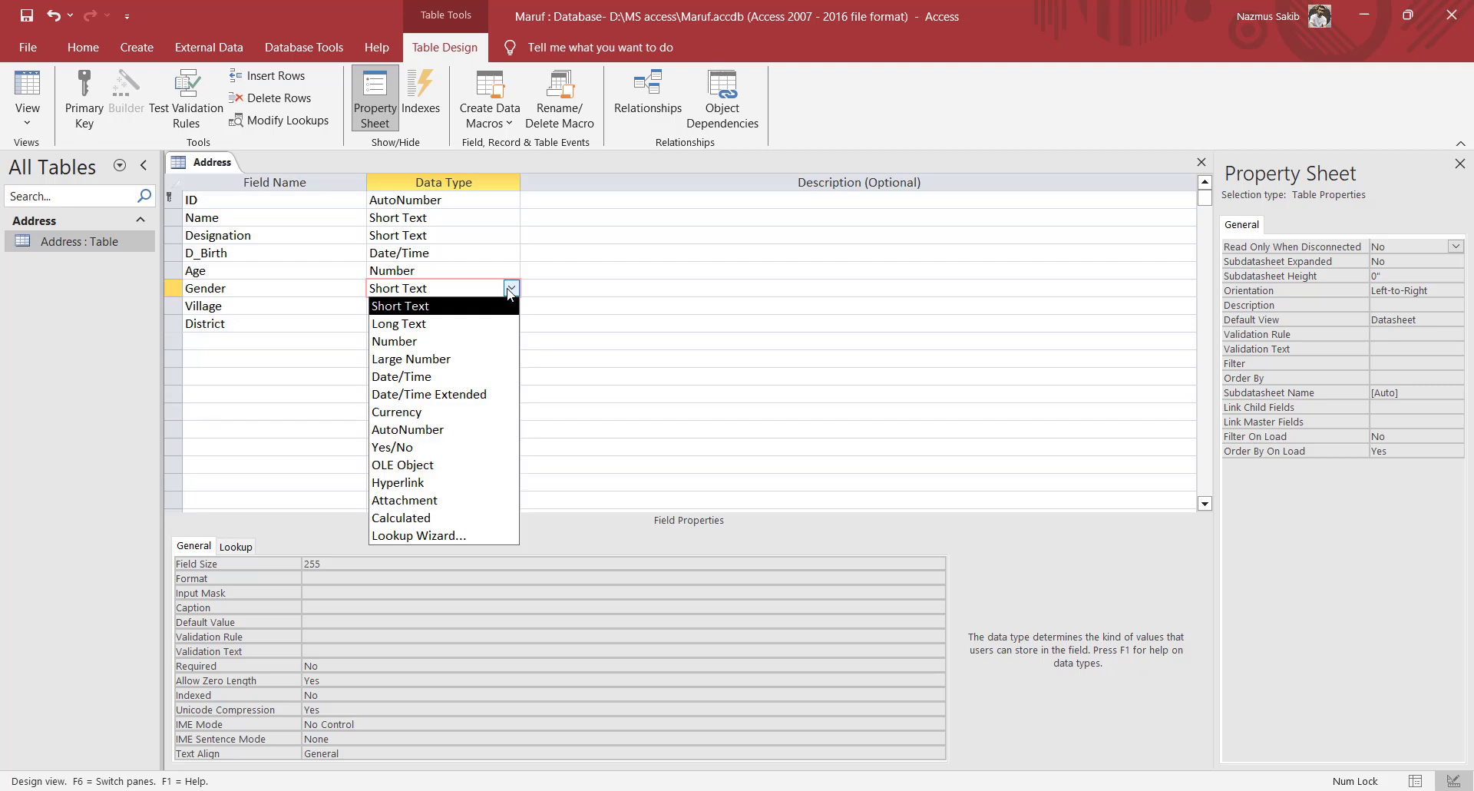
left_click(423, 535)
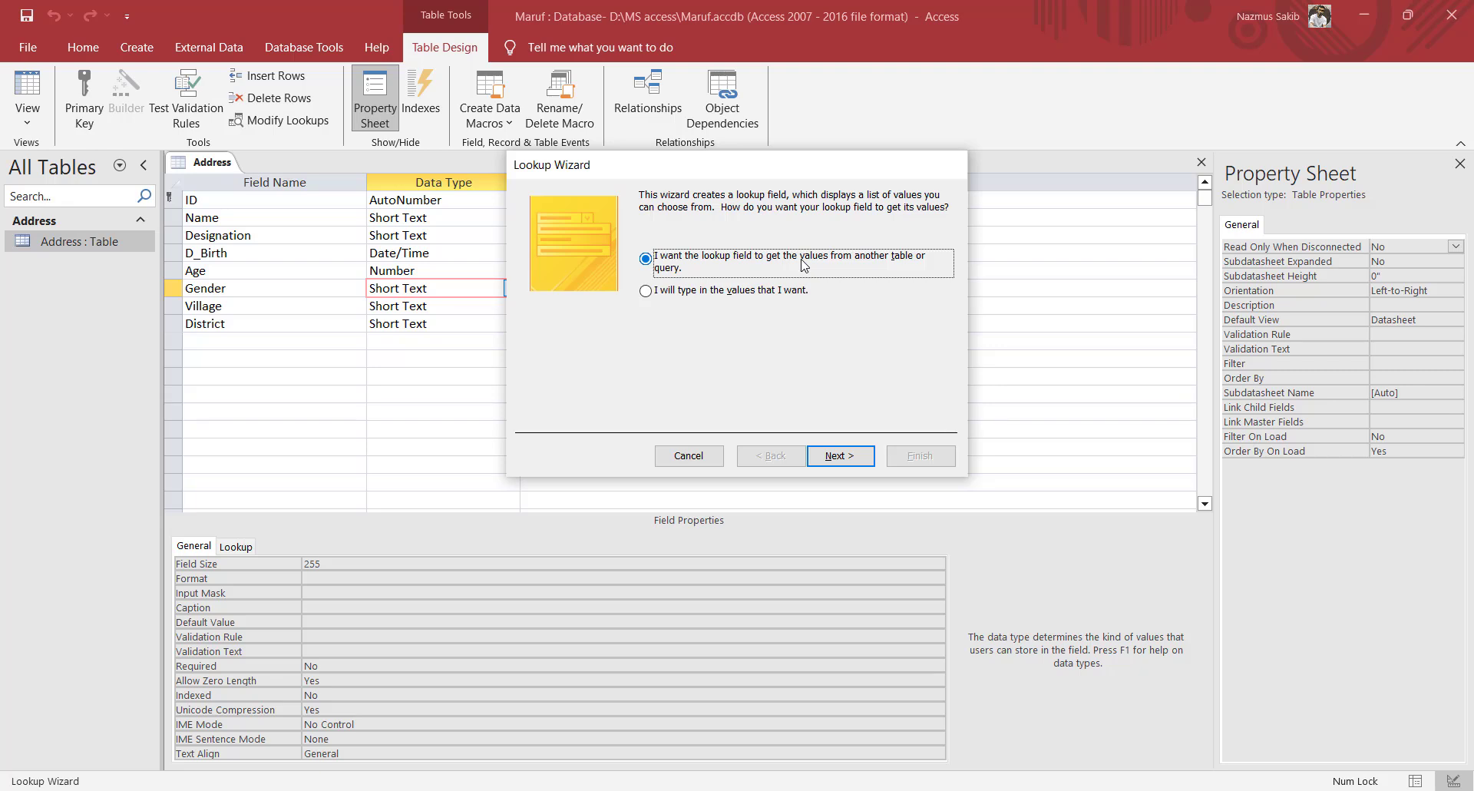
left_click(701, 298)
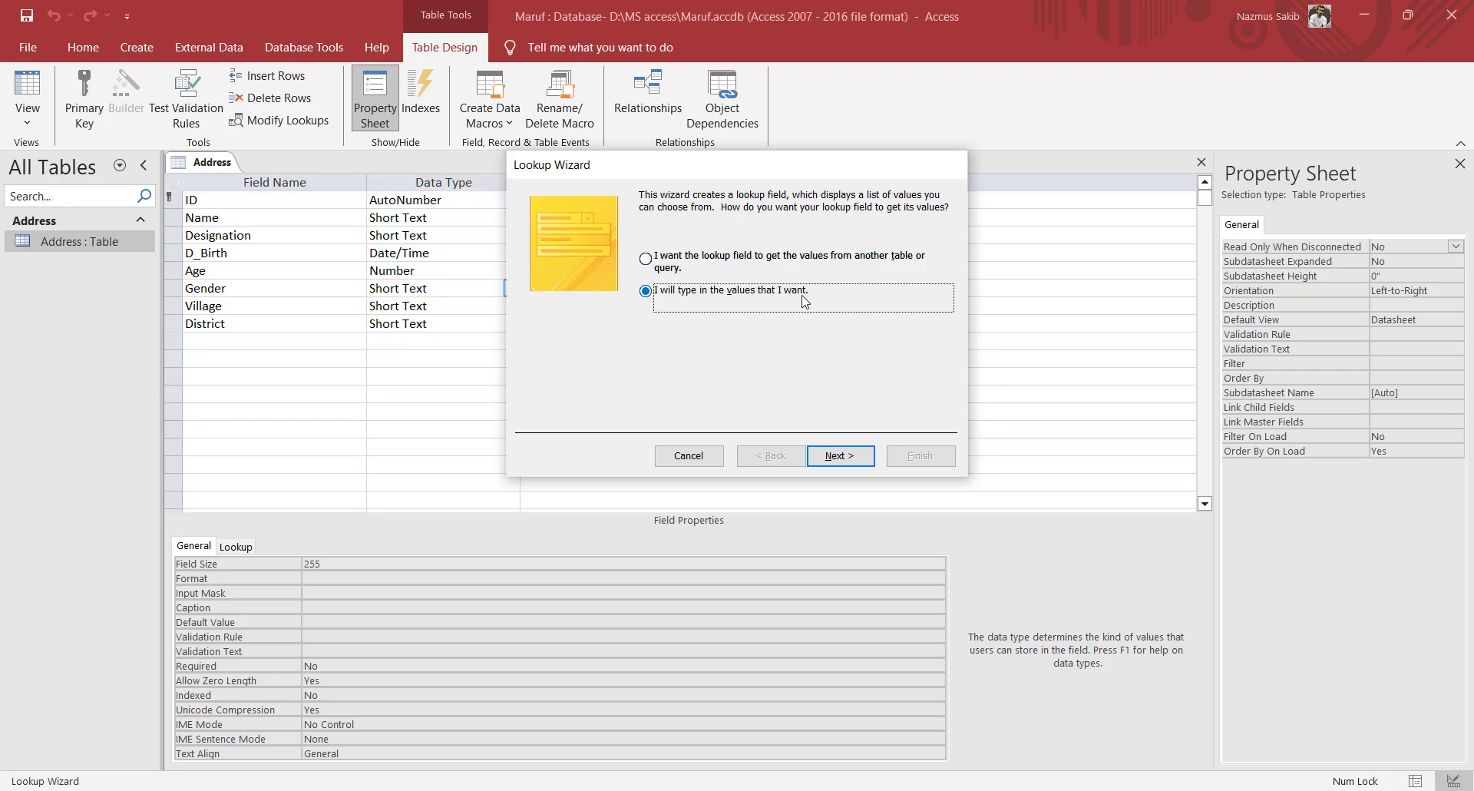
left_click(840, 456)
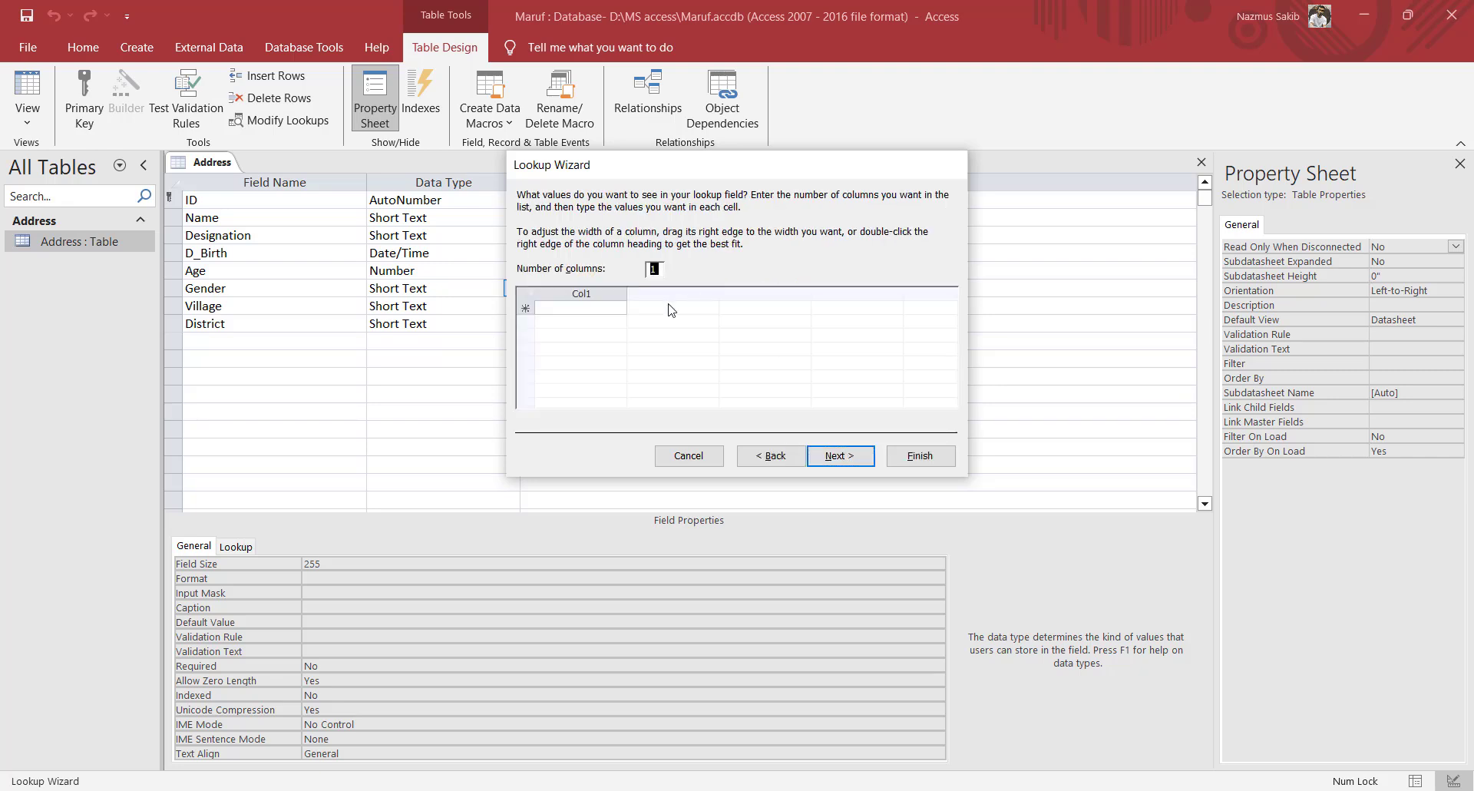
Step: Enter Male, Female and Other as the Gender lookup values, then finish the wizard with entries limited to the list
left_click(580, 309)
type("Male")
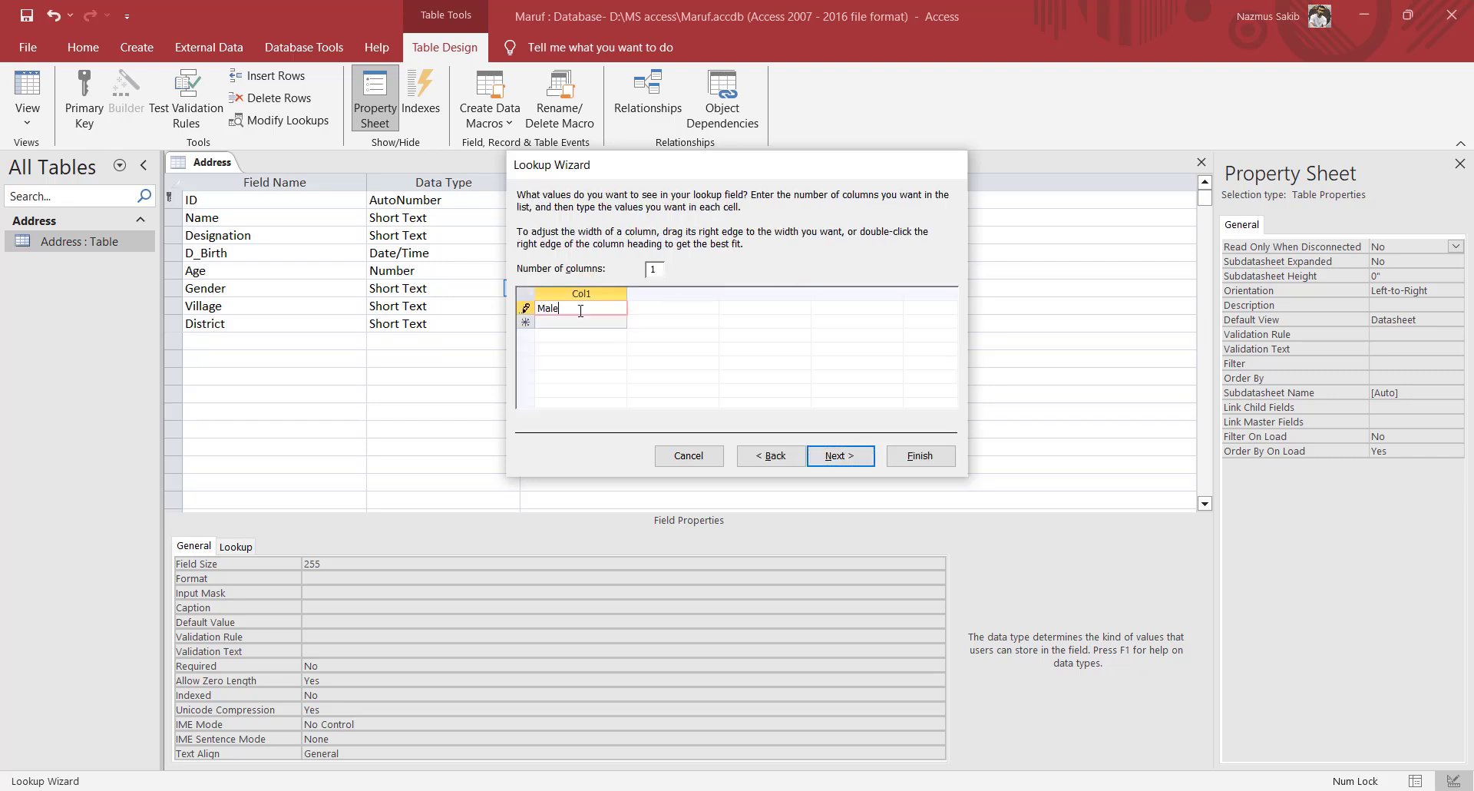
key("Down")
type("Female")
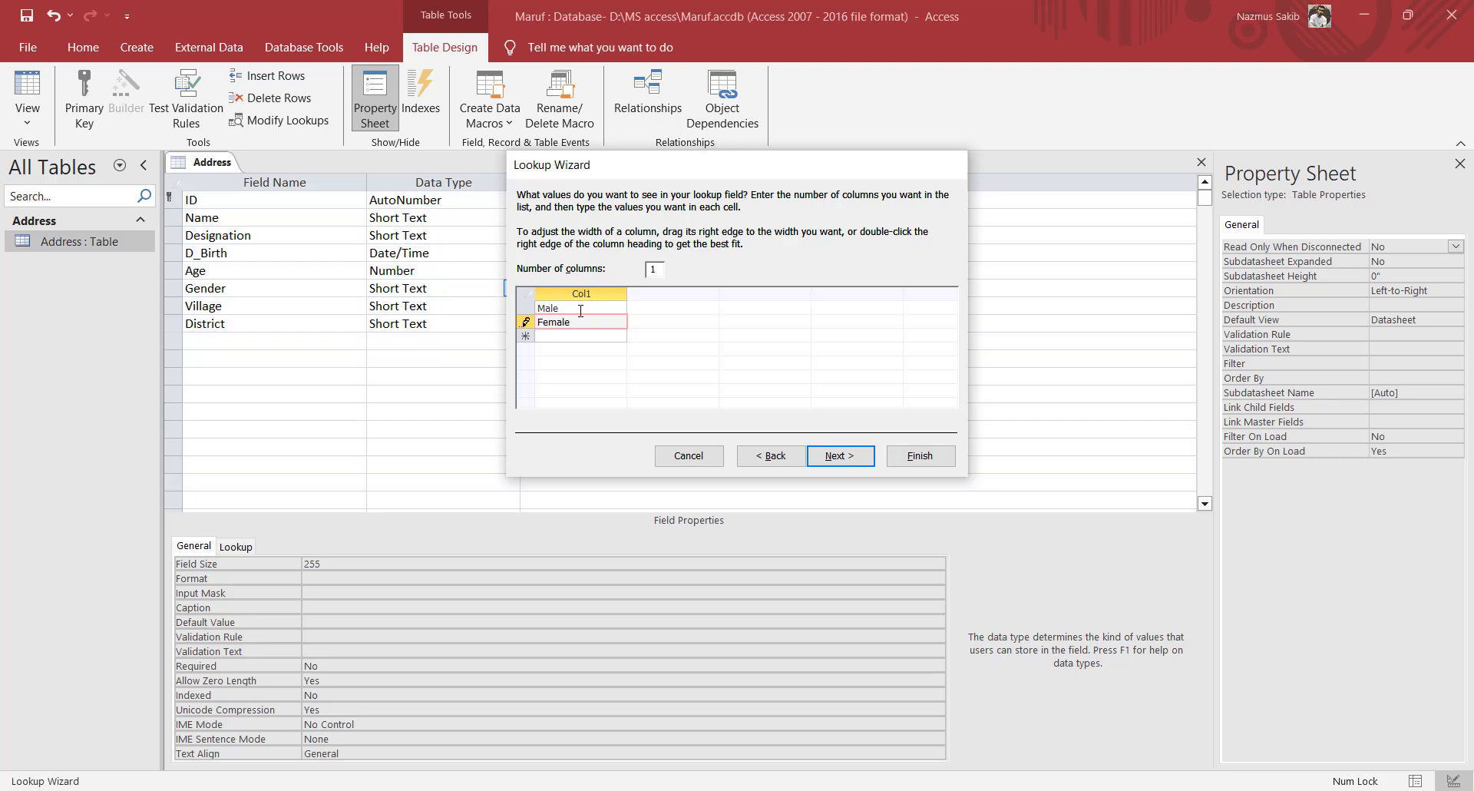
key("Down")
type("Other")
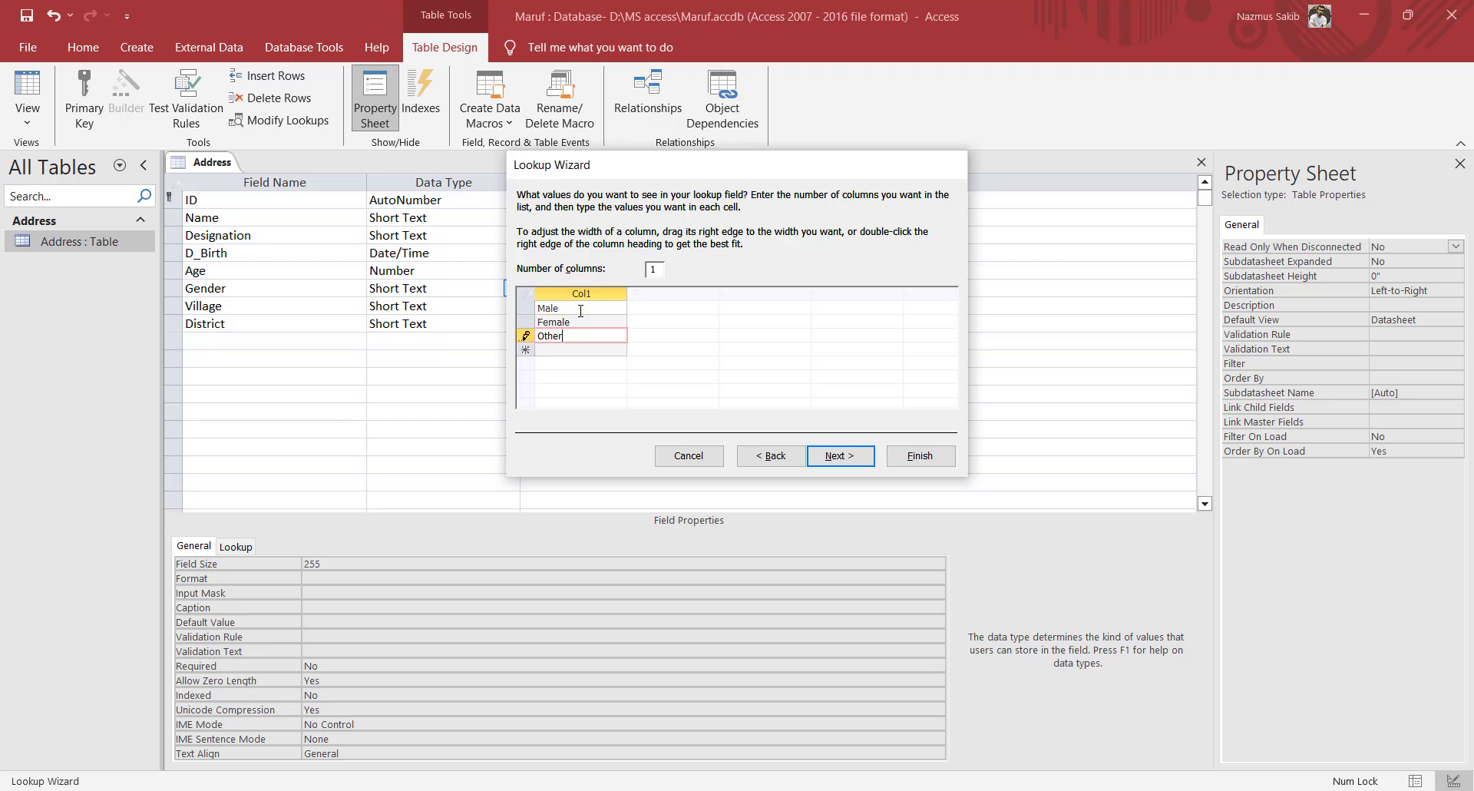
left_click(840, 456)
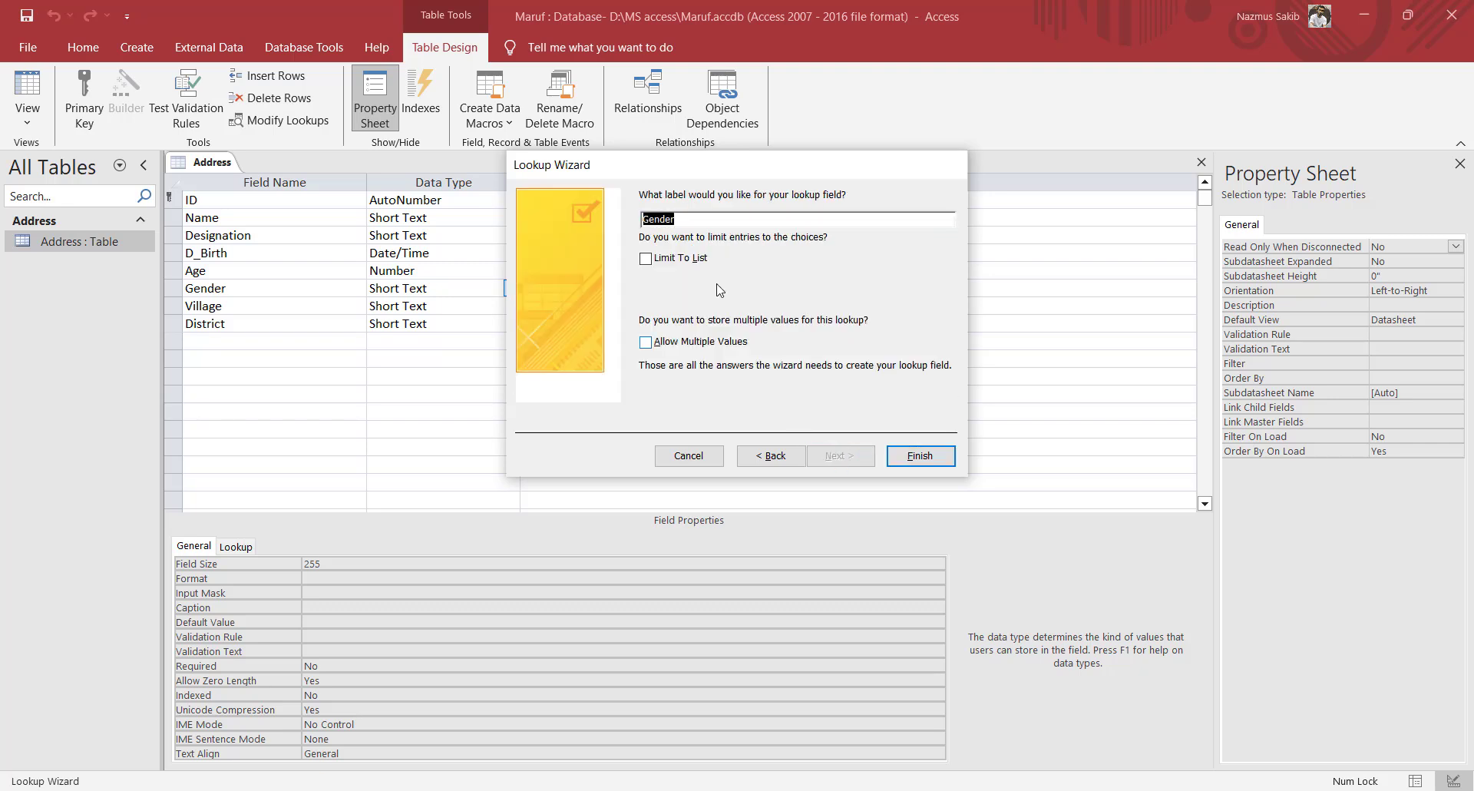
left_click(683, 259)
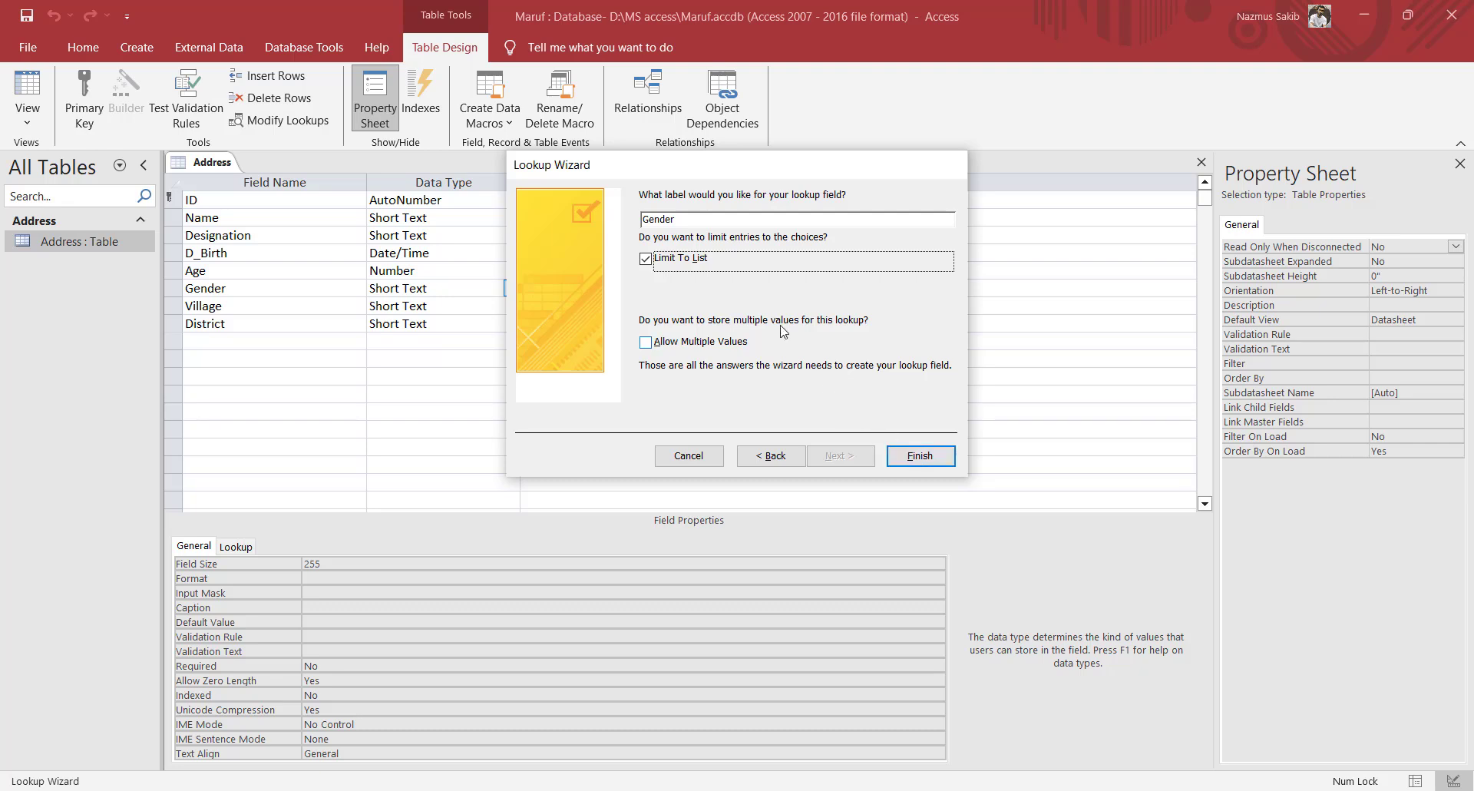
left_click(921, 455)
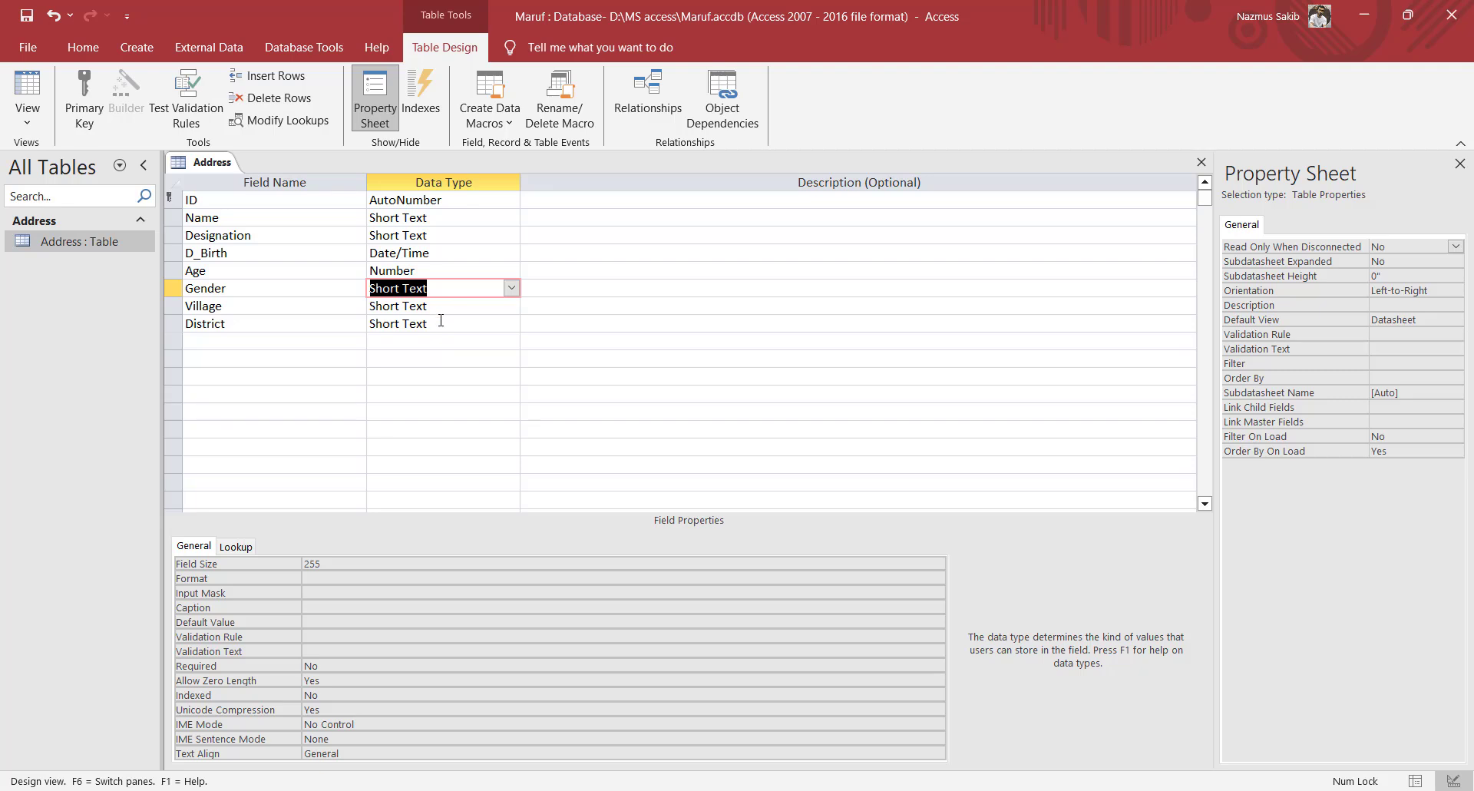
Step: Save the Address table's design changes and return to Datasheet view
left_click(1418, 781)
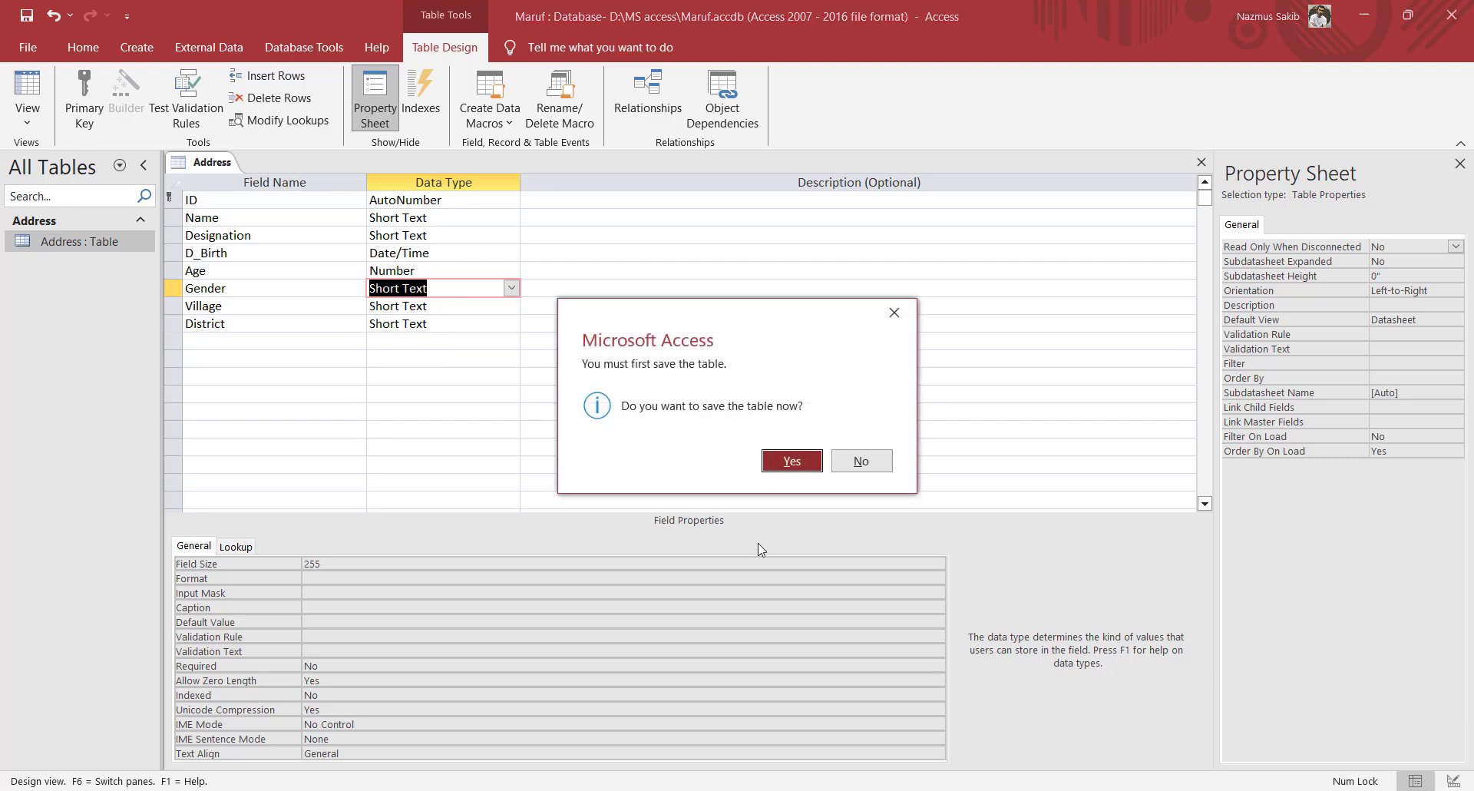
left_click(807, 465)
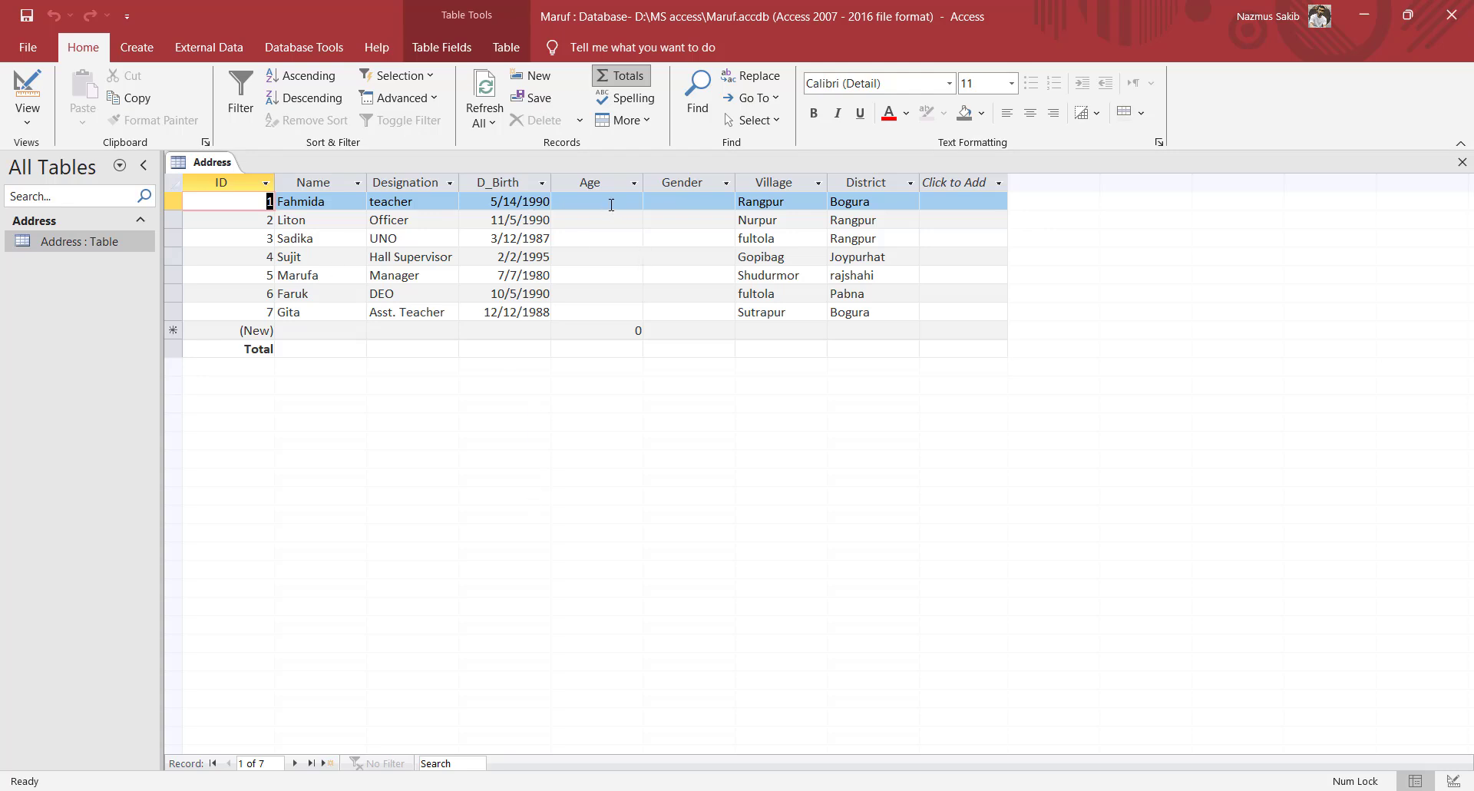
Step: Set Gender to Female for records 1 and 3 and to Male for records 2 and 4
left_click(693, 202)
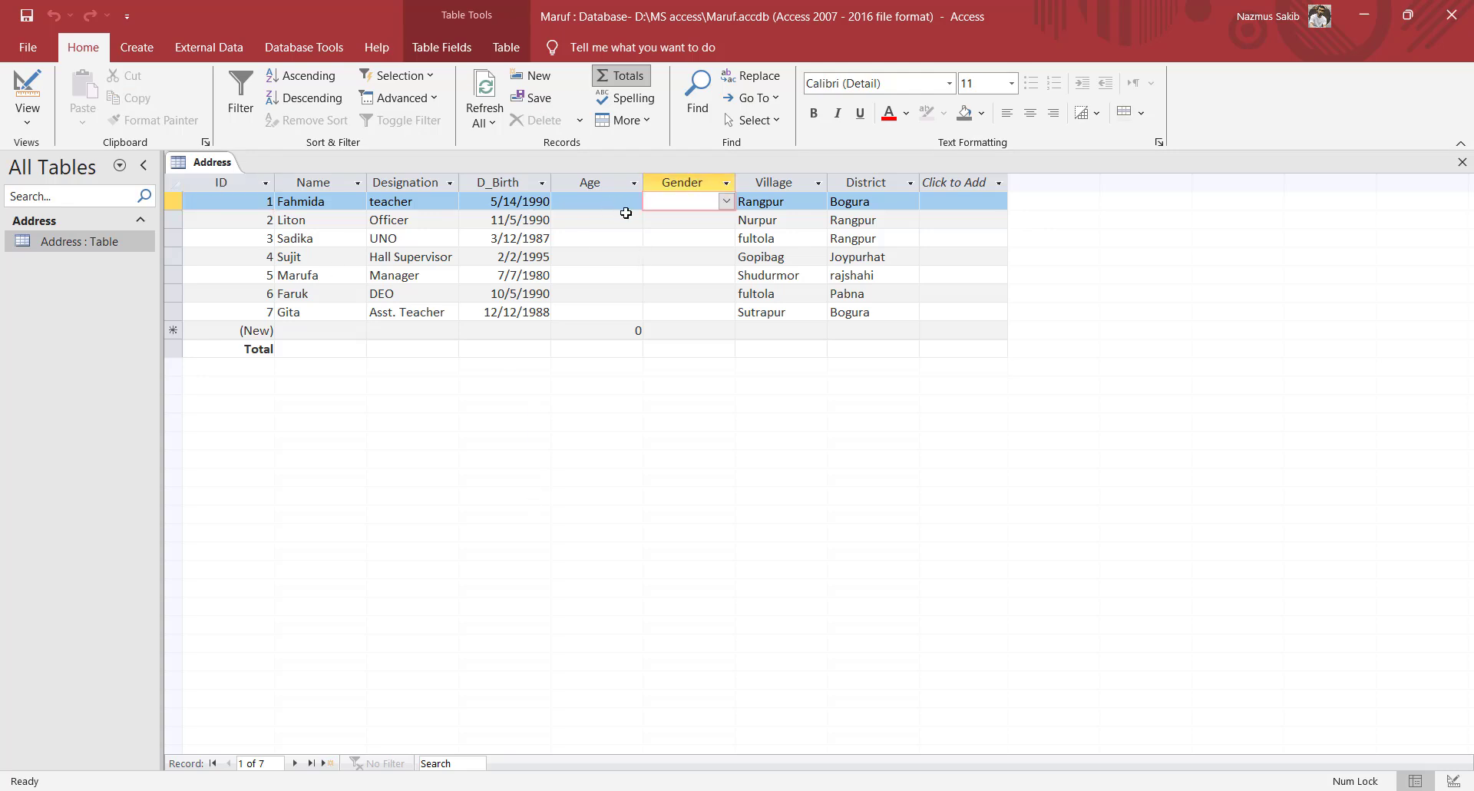
left_click(725, 202)
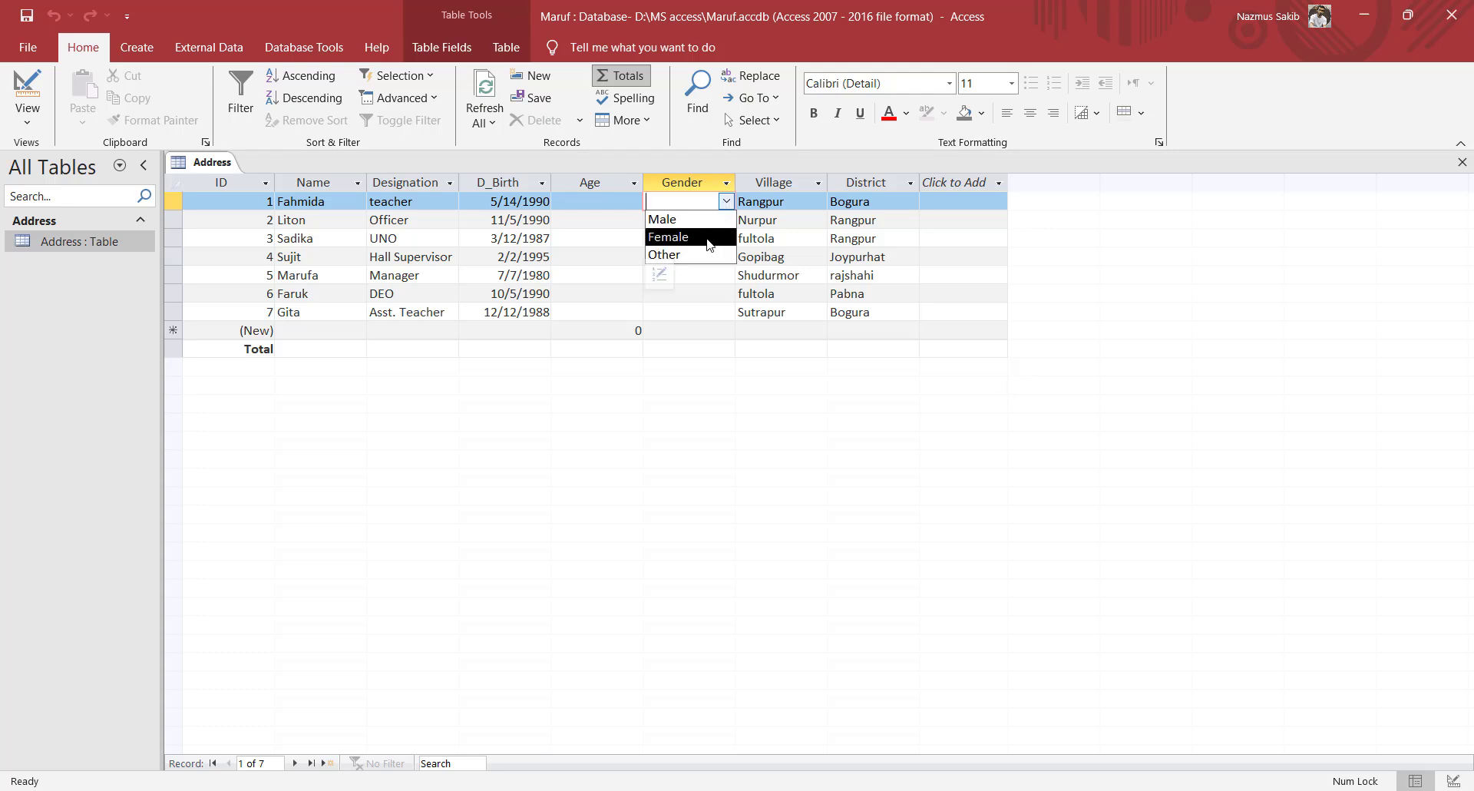
left_click(715, 228)
left_click(726, 220)
left_click(672, 238)
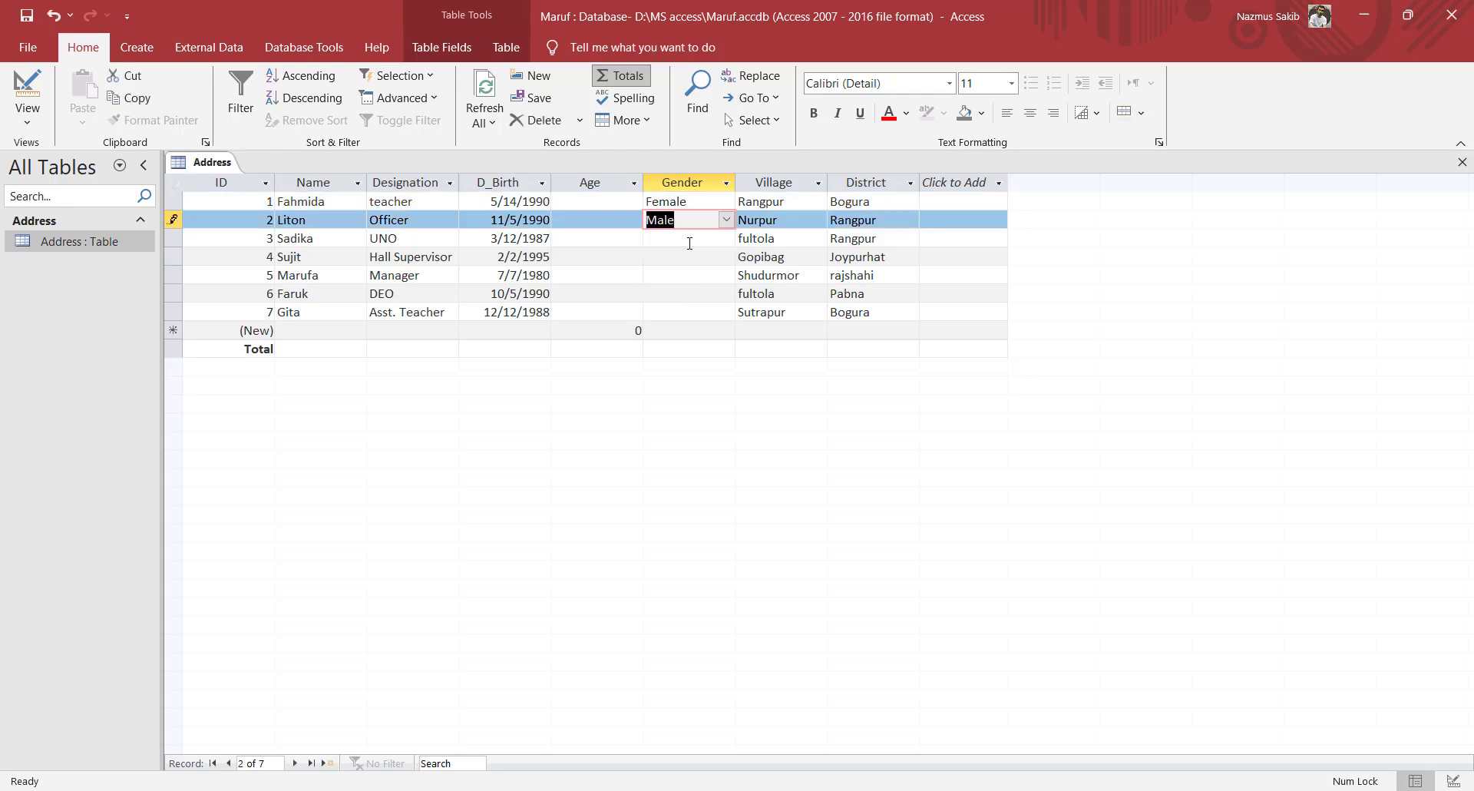
left_click(725, 239)
left_click(675, 274)
left_click(725, 257)
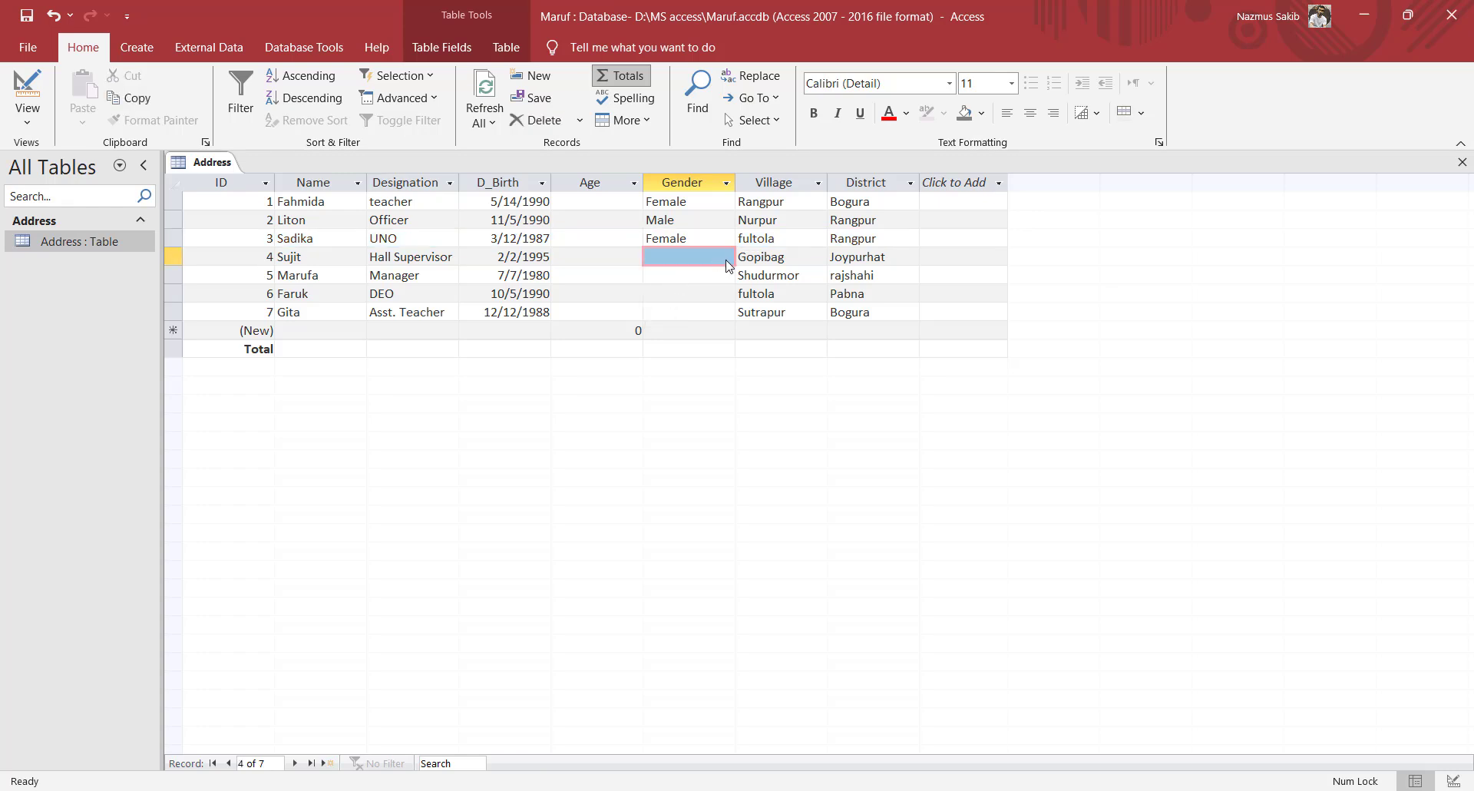
left_click(725, 257)
left_click(691, 274)
Step: Set Gender to Female for records 5 and 7 and to Male for record 6
left_click(726, 275)
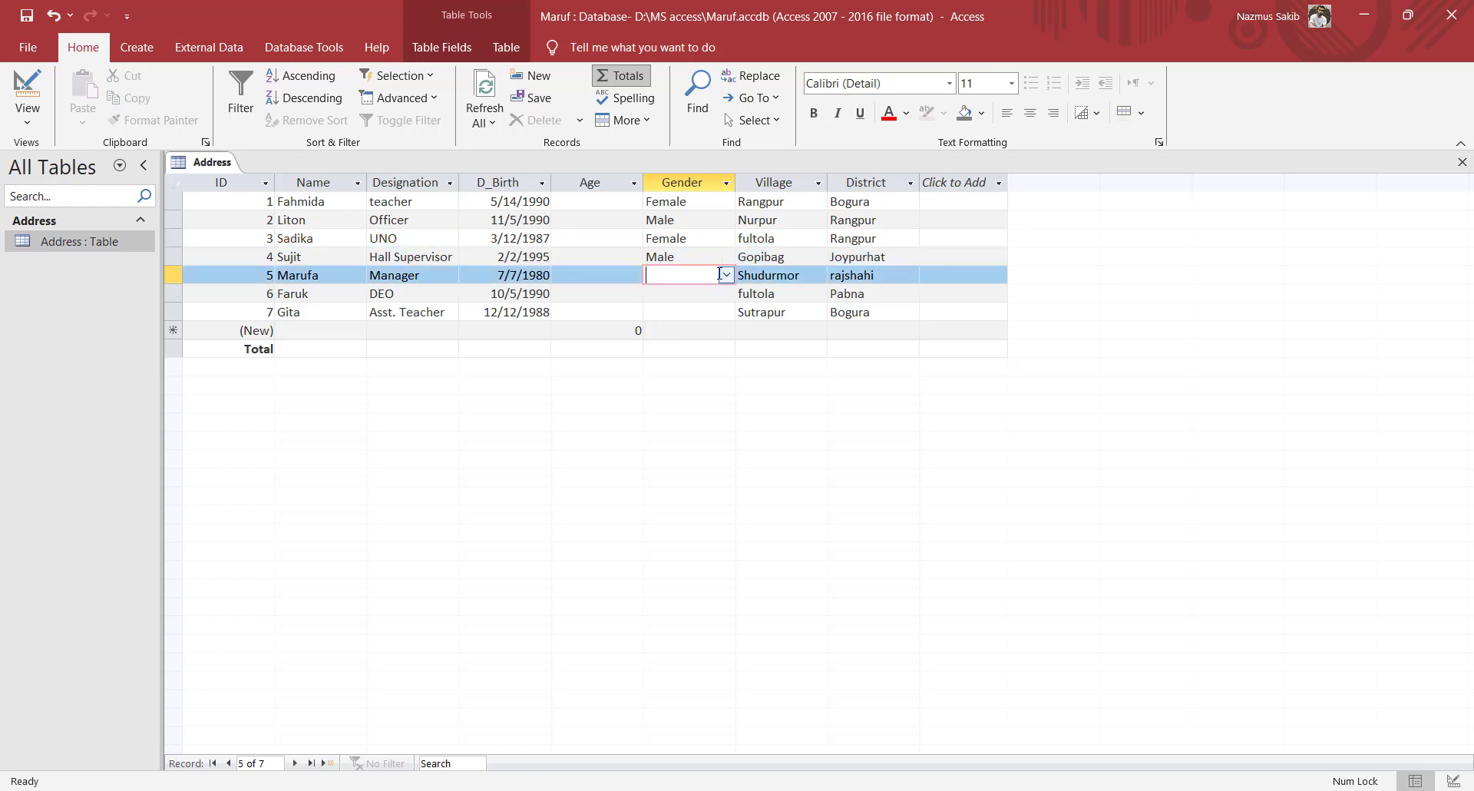
left_click(726, 275)
left_click(693, 311)
left_click(725, 294)
left_click(725, 294)
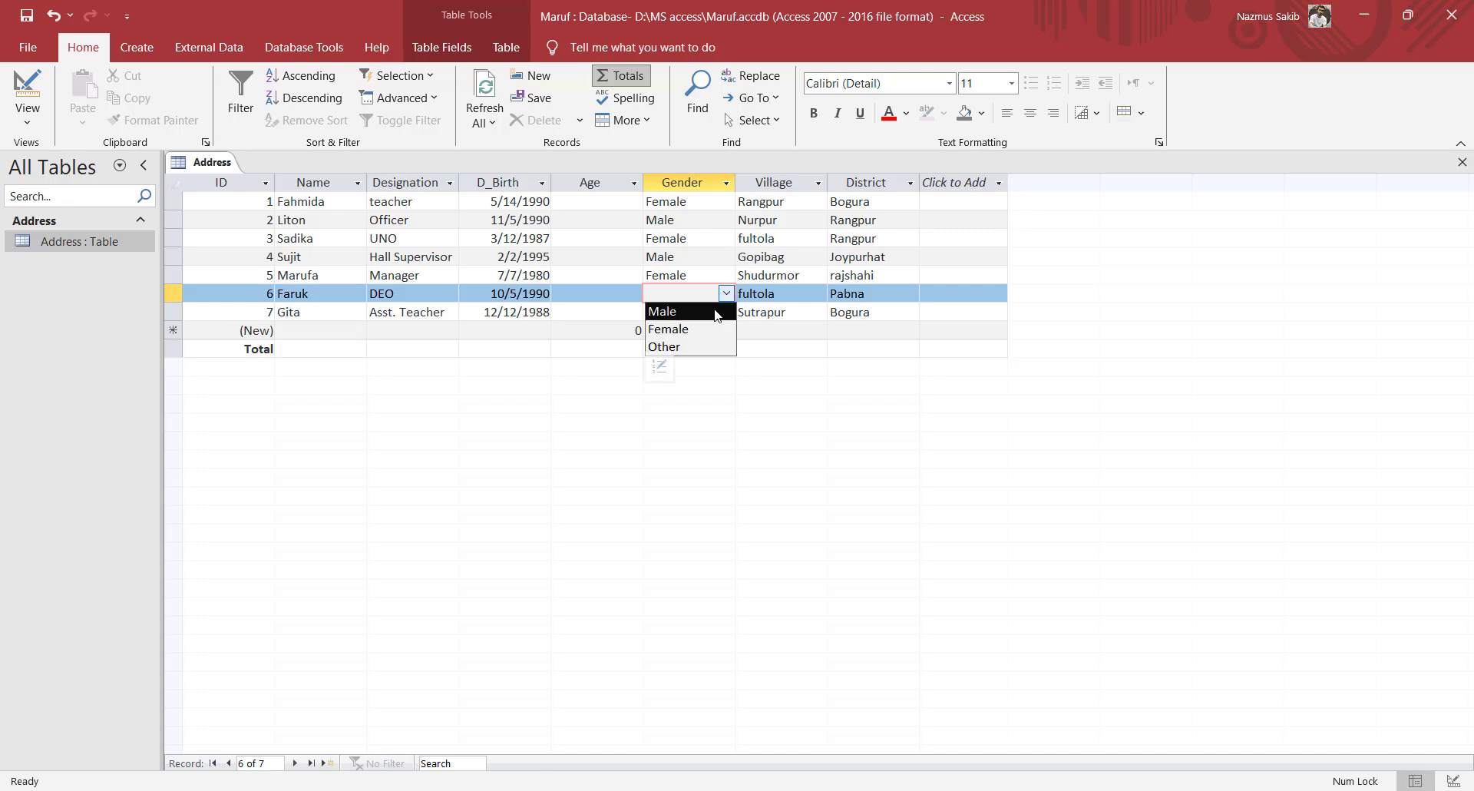
left_click(713, 308)
left_click(725, 312)
left_click(725, 313)
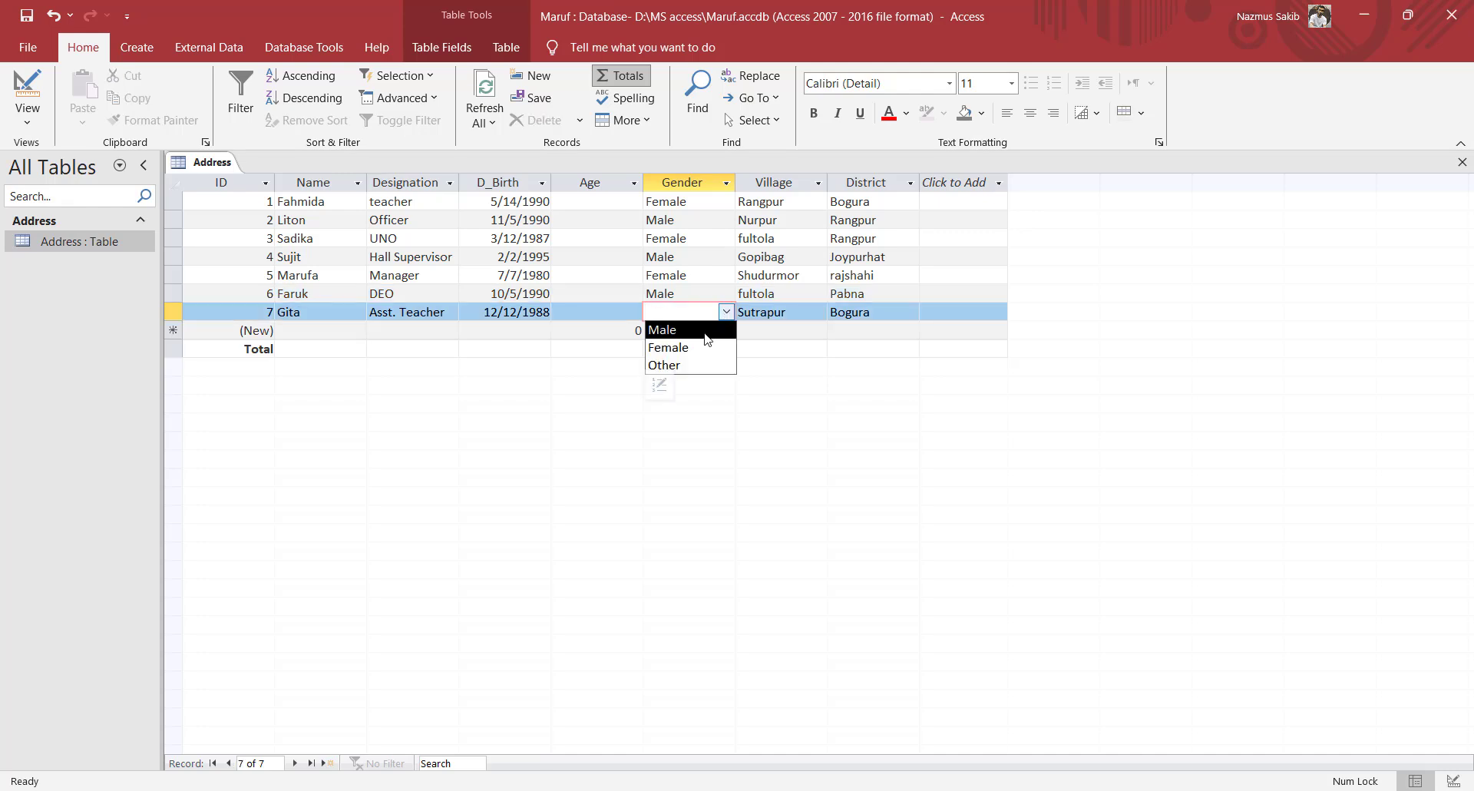
left_click(675, 348)
Step: Fill in the Age values 35, 35, 37, 30, 45, 35 and 37 for records 1 to 7
left_click(609, 201)
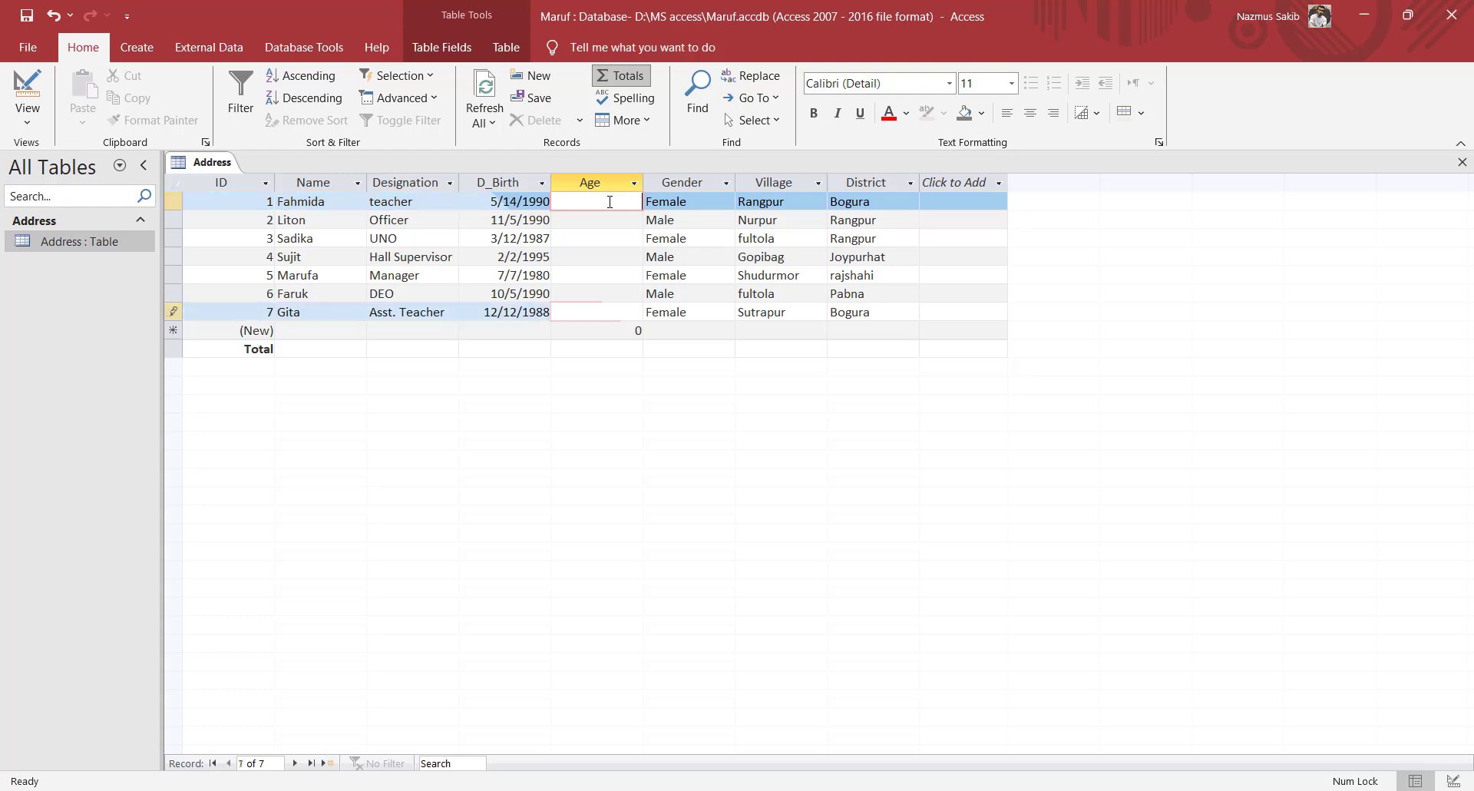
left_click(700, 340)
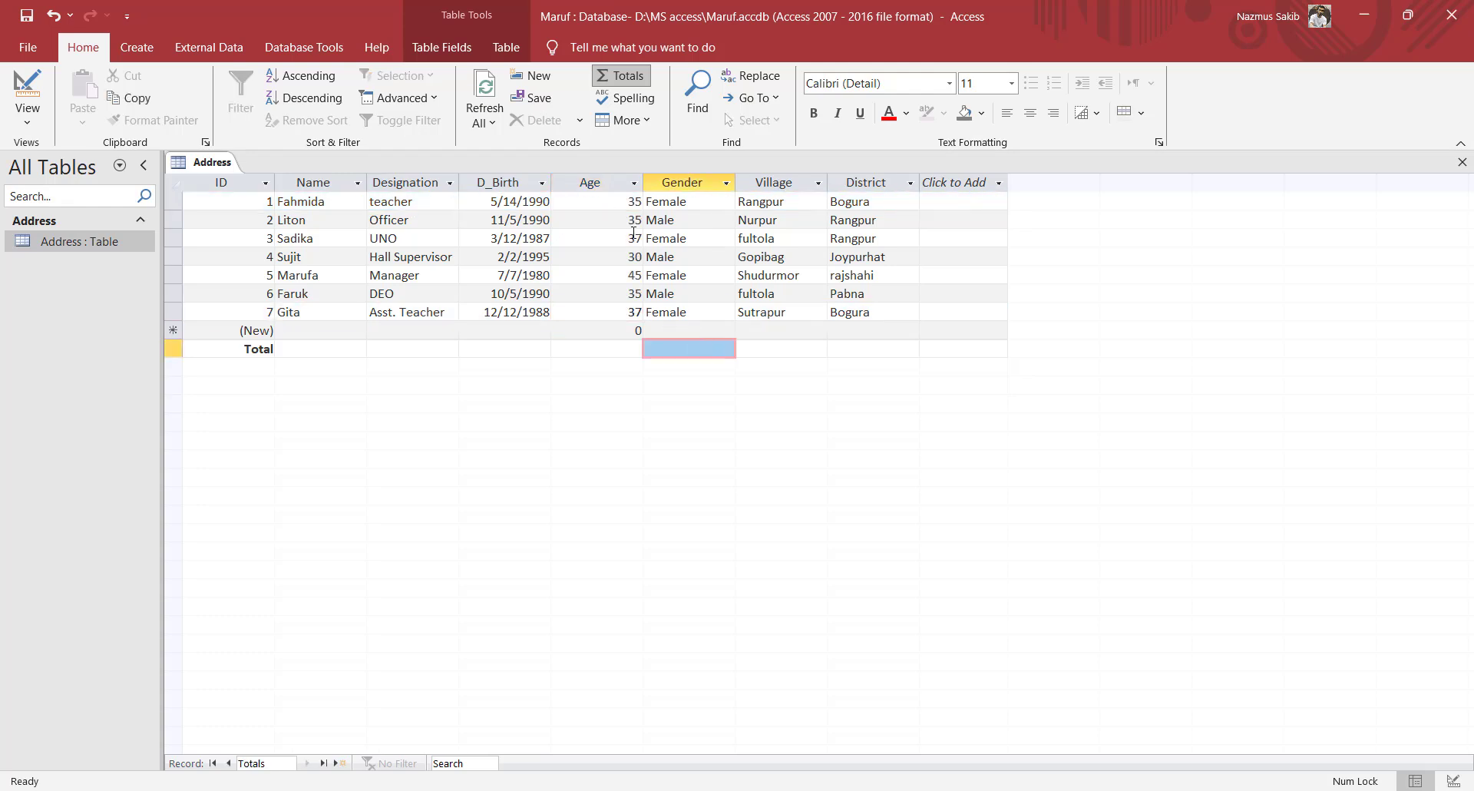
left_click(598, 205)
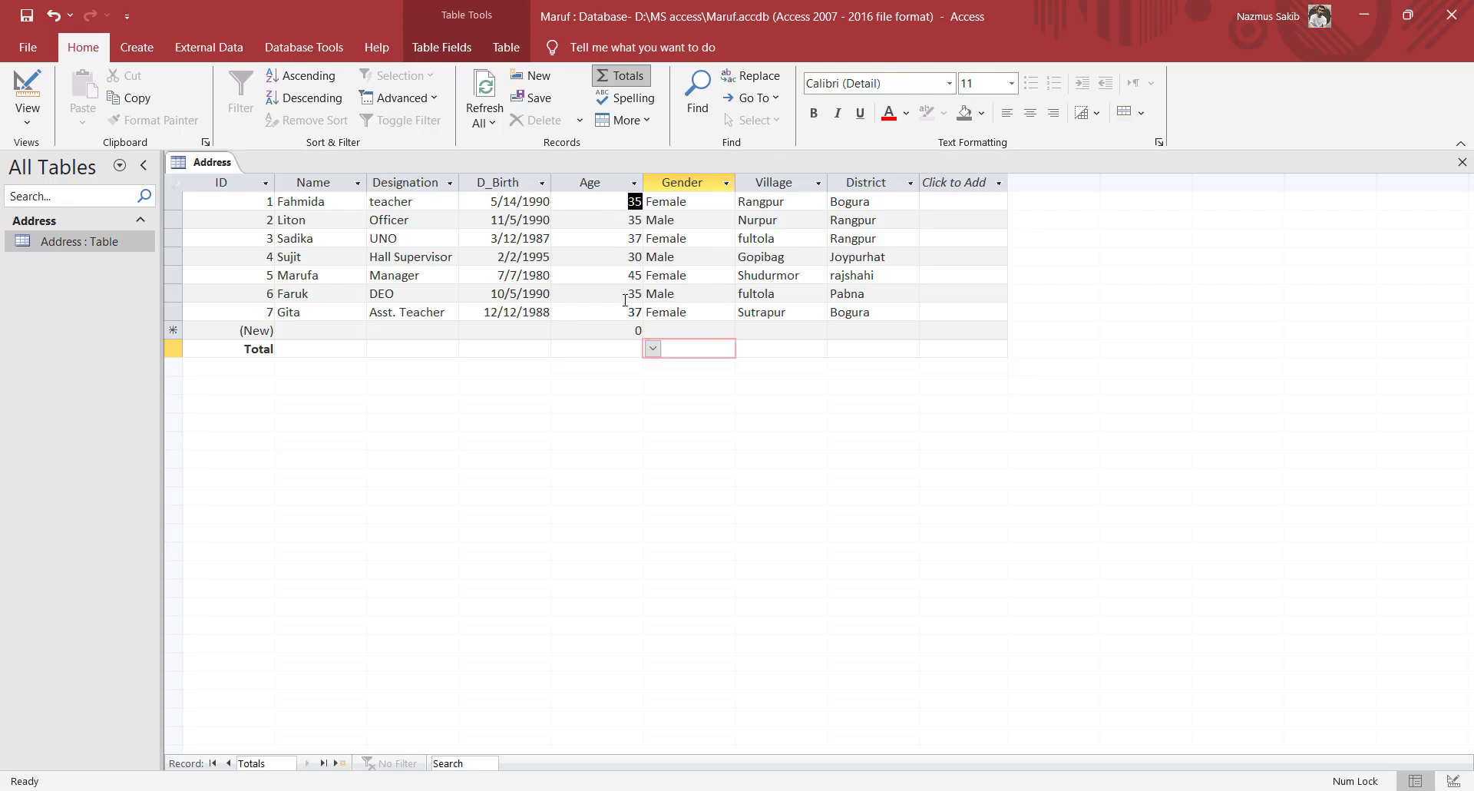
key("shift+space")
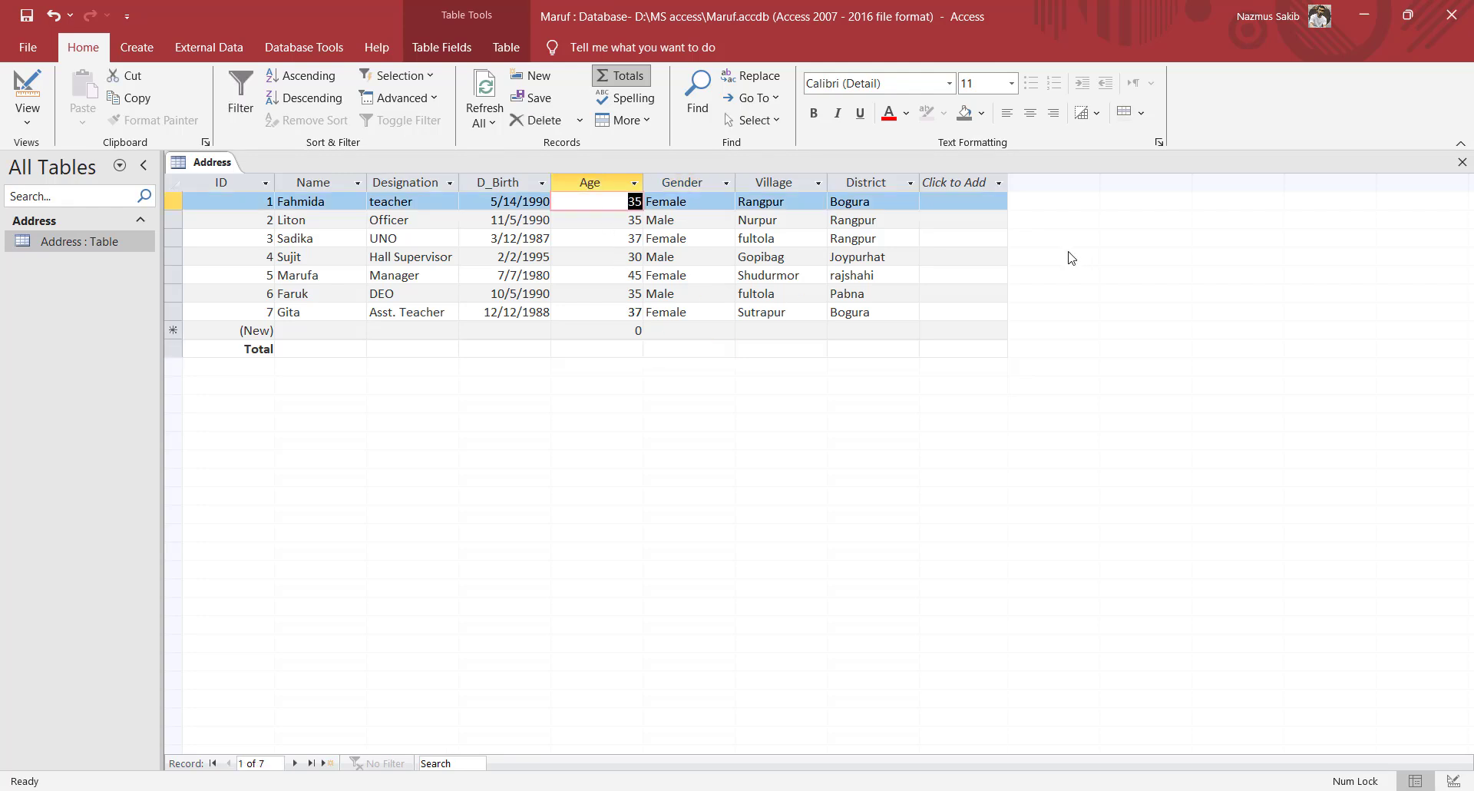
Step: Hide the Totals row in the Address table's datasheet
left_click(636, 78)
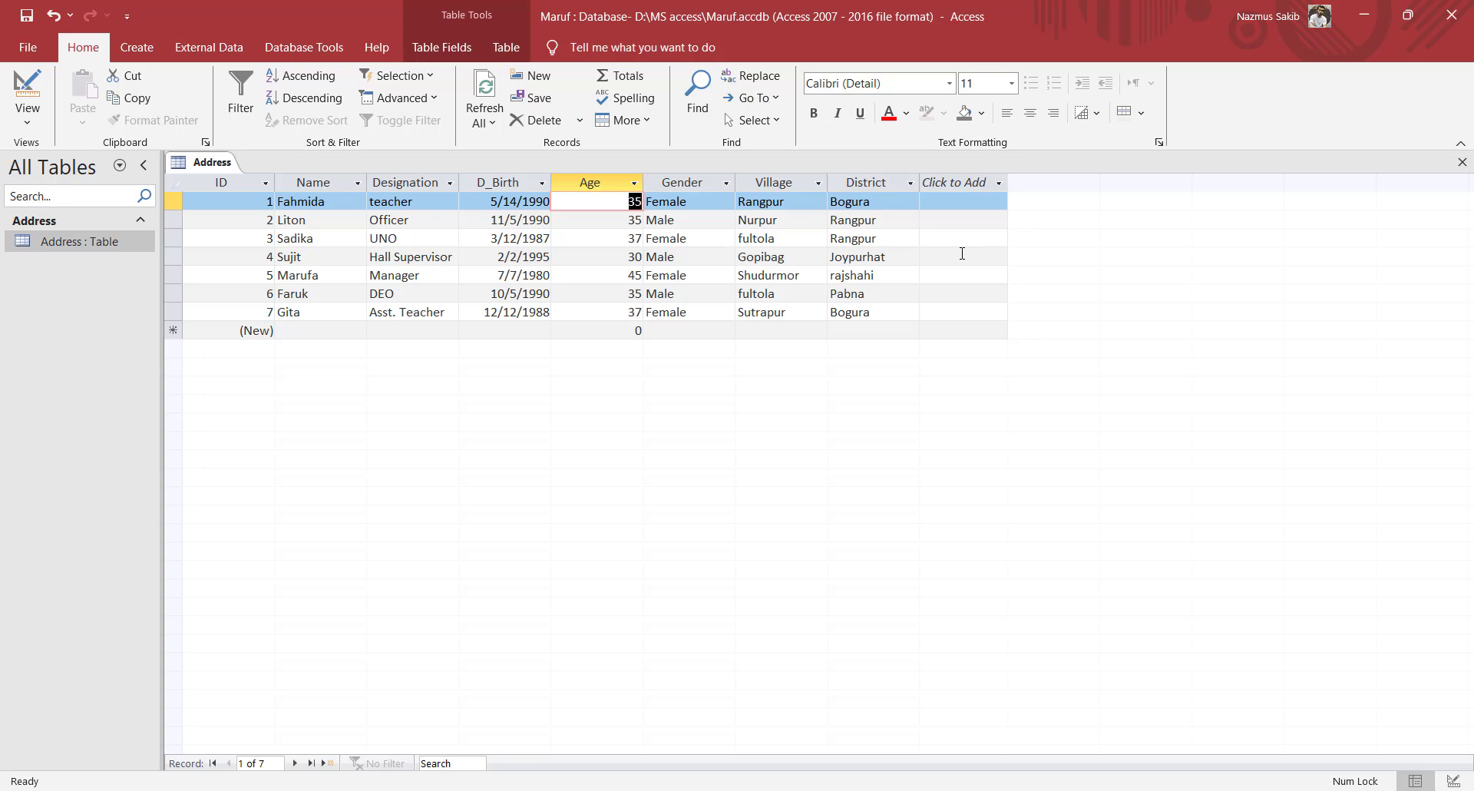
left_click(621, 224)
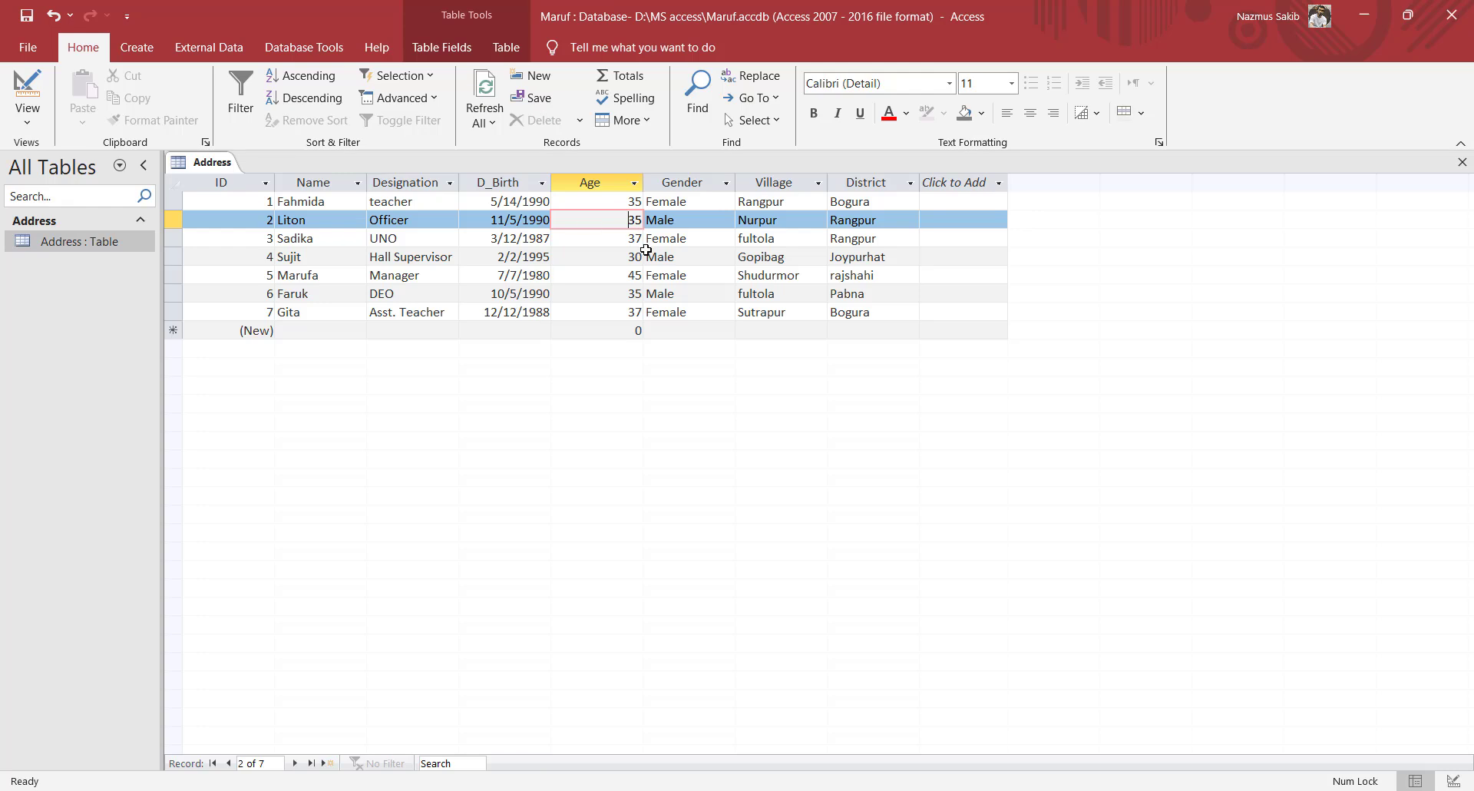
left_click(498, 162)
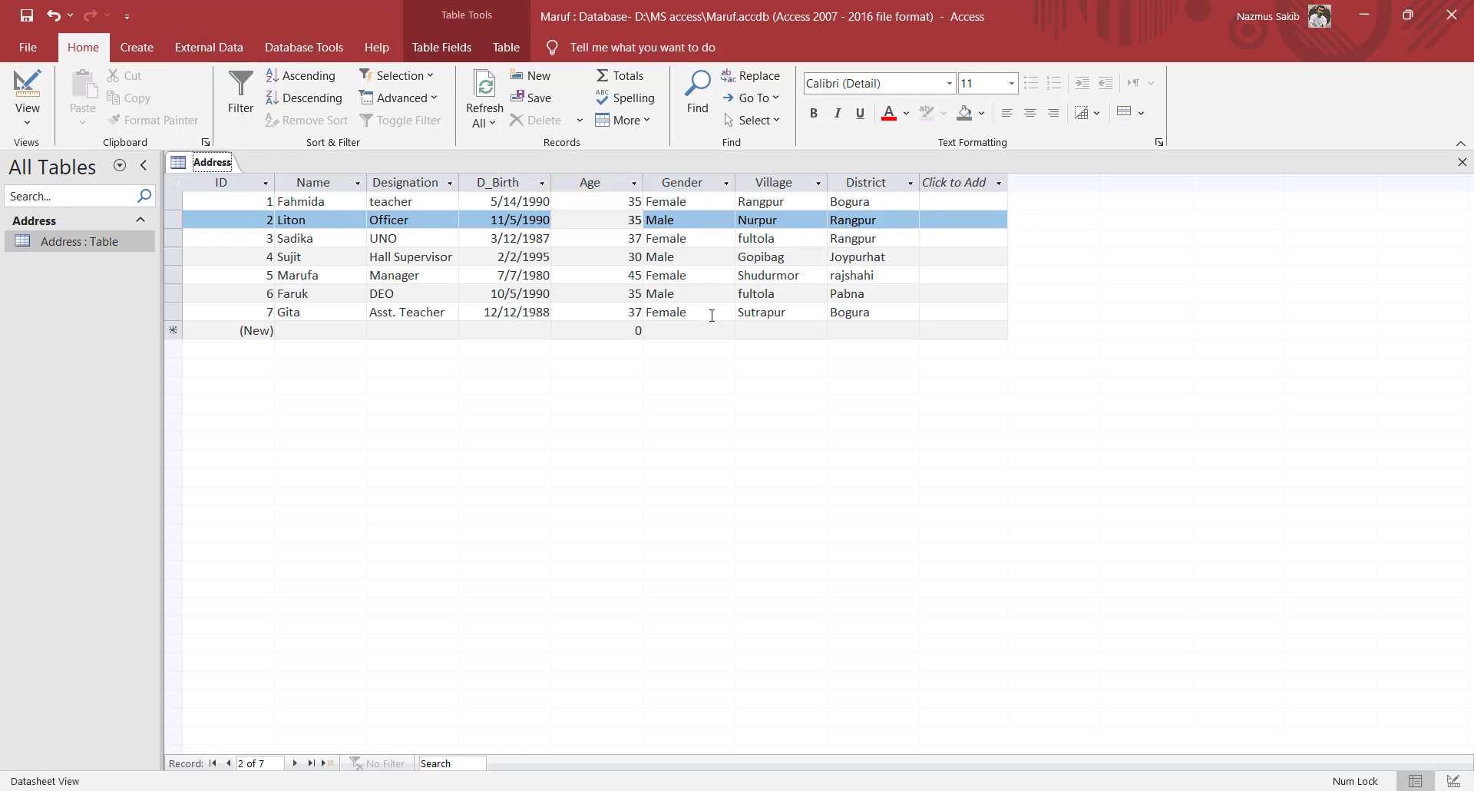
Step: Create a new query in Design view and add the Address table as its source
left_click(136, 47)
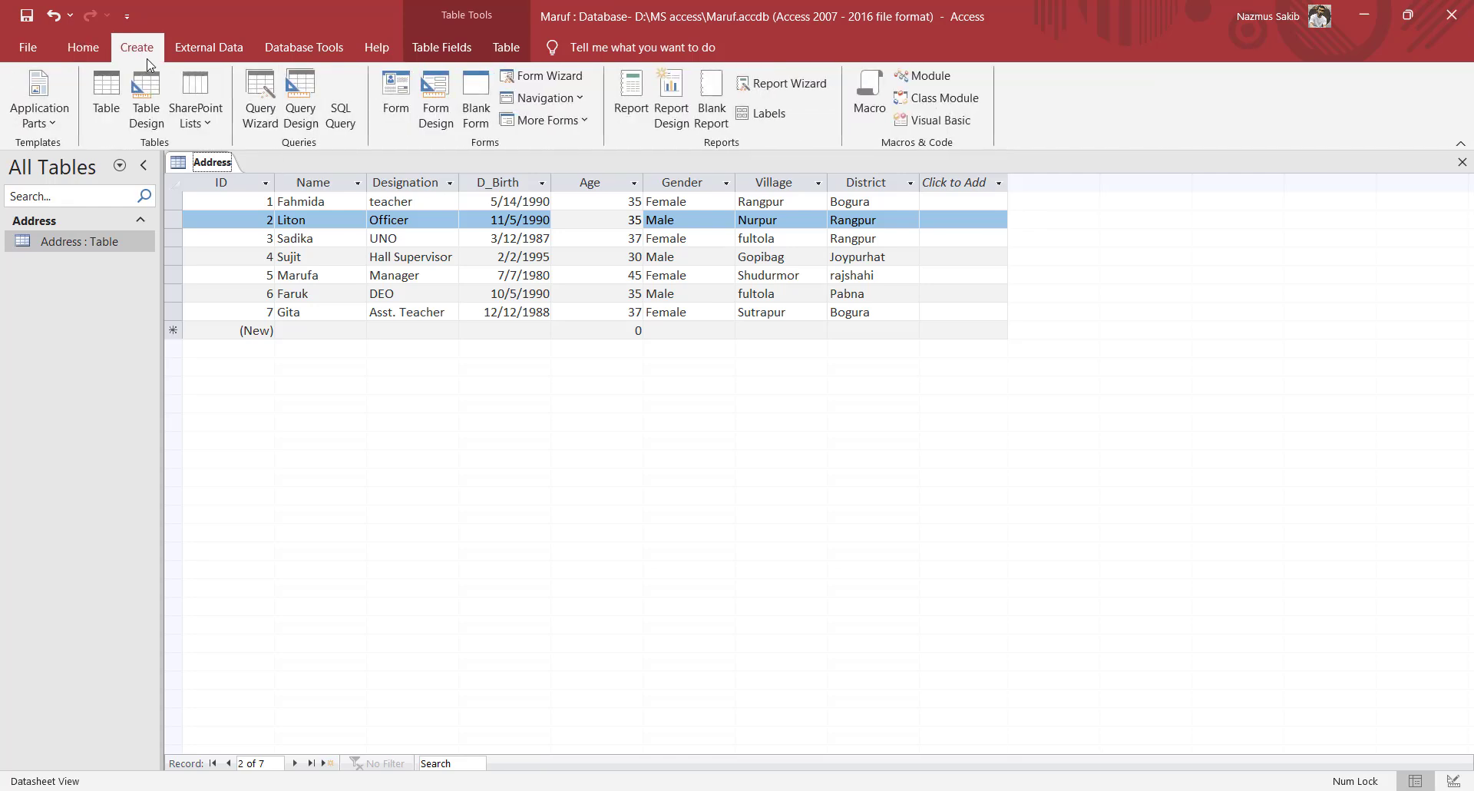
left_click(299, 107)
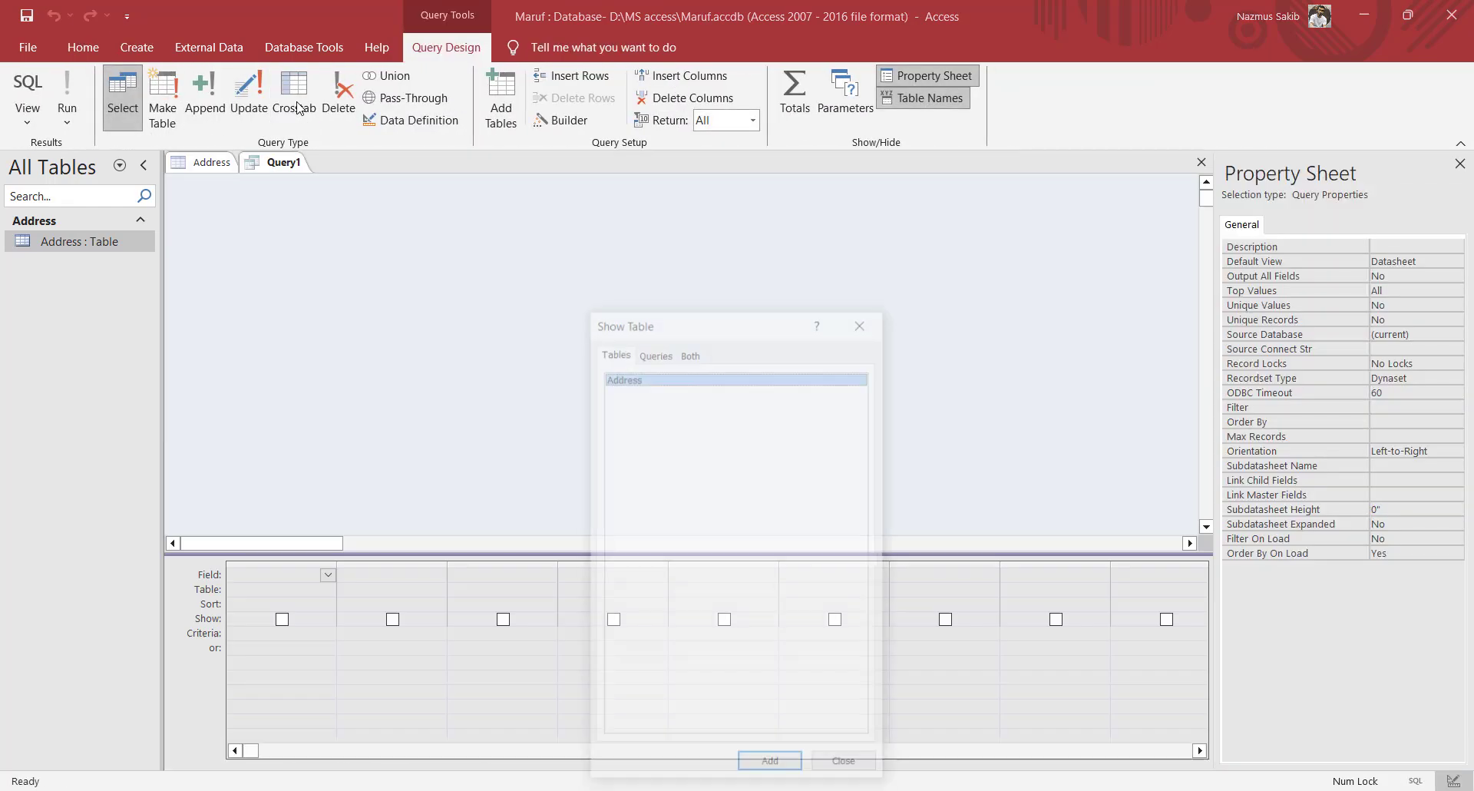
left_click_drag(687, 321, 805, 194)
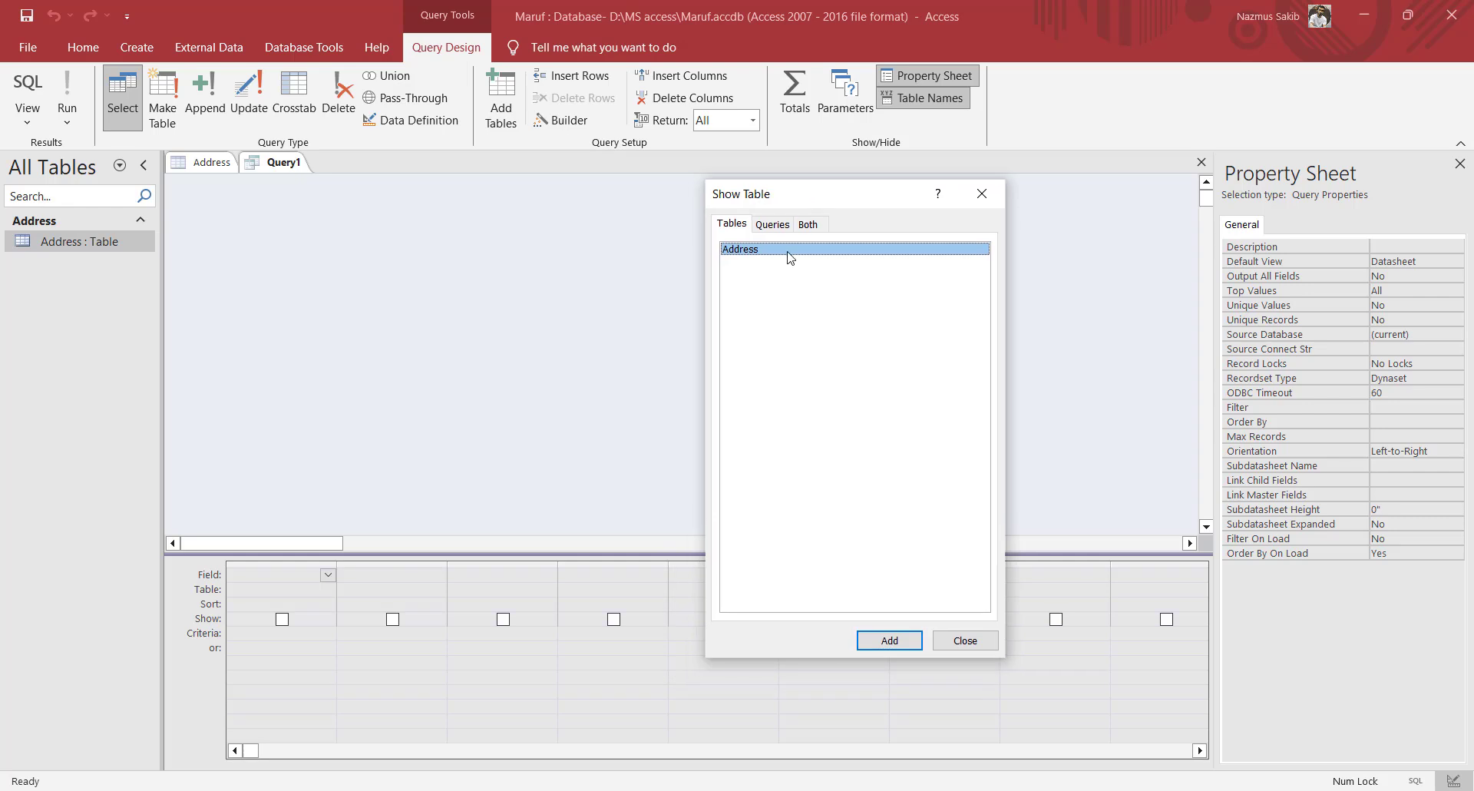
double_click(788, 258)
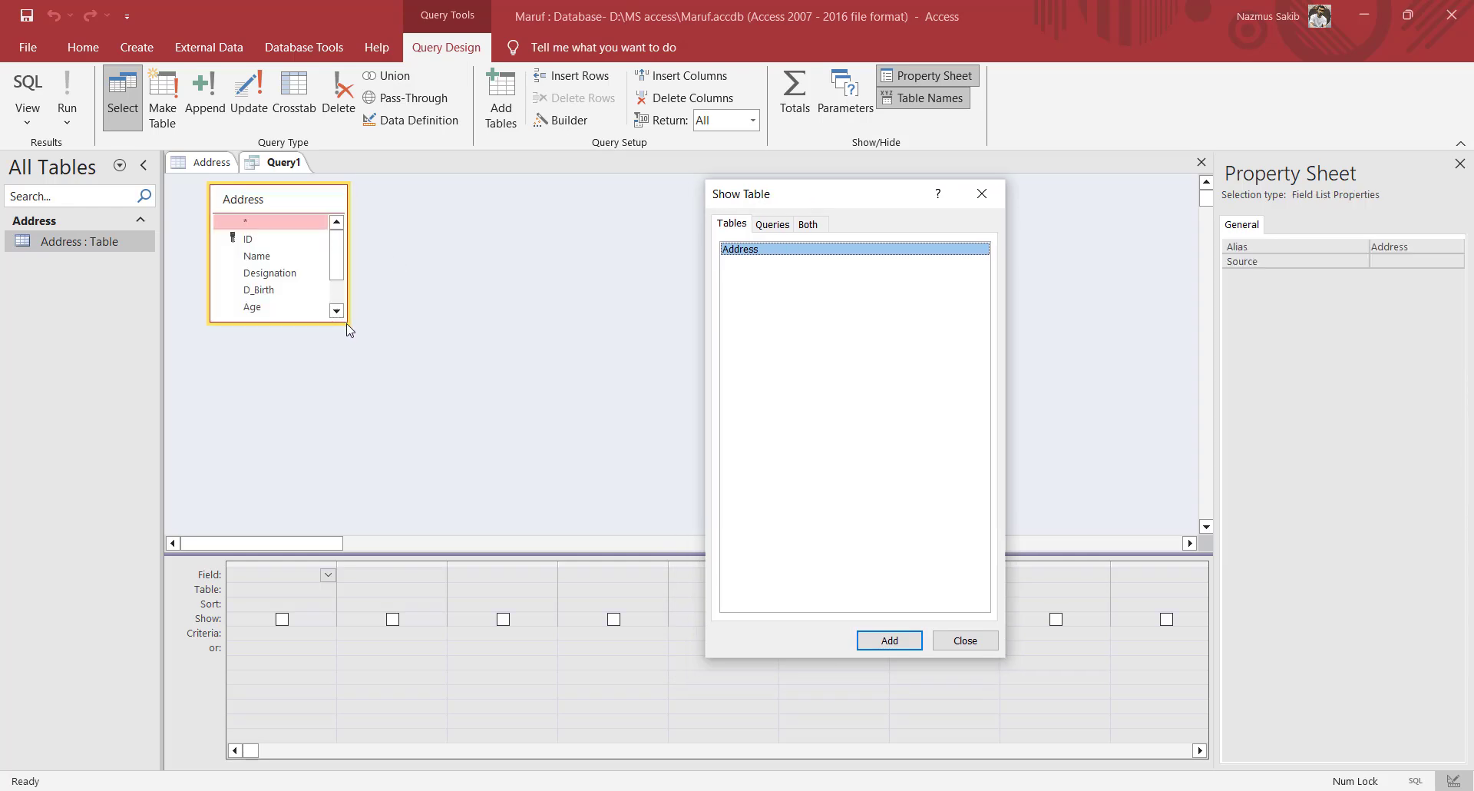
left_click(965, 644)
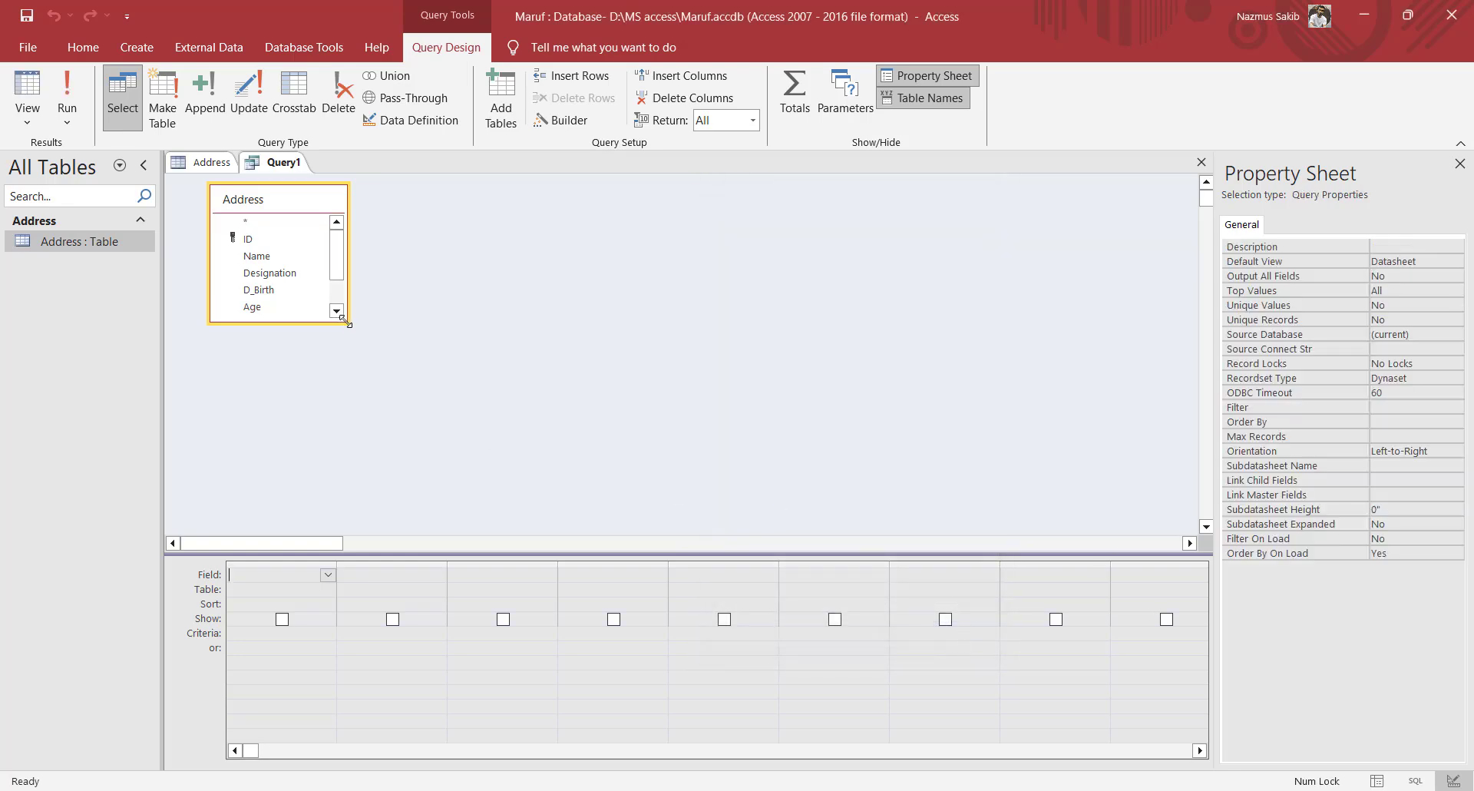
Step: Enlarge the Address field list to show every field and add ID, Name and D_Birth to the query grid
left_click_drag(347, 322, 505, 427)
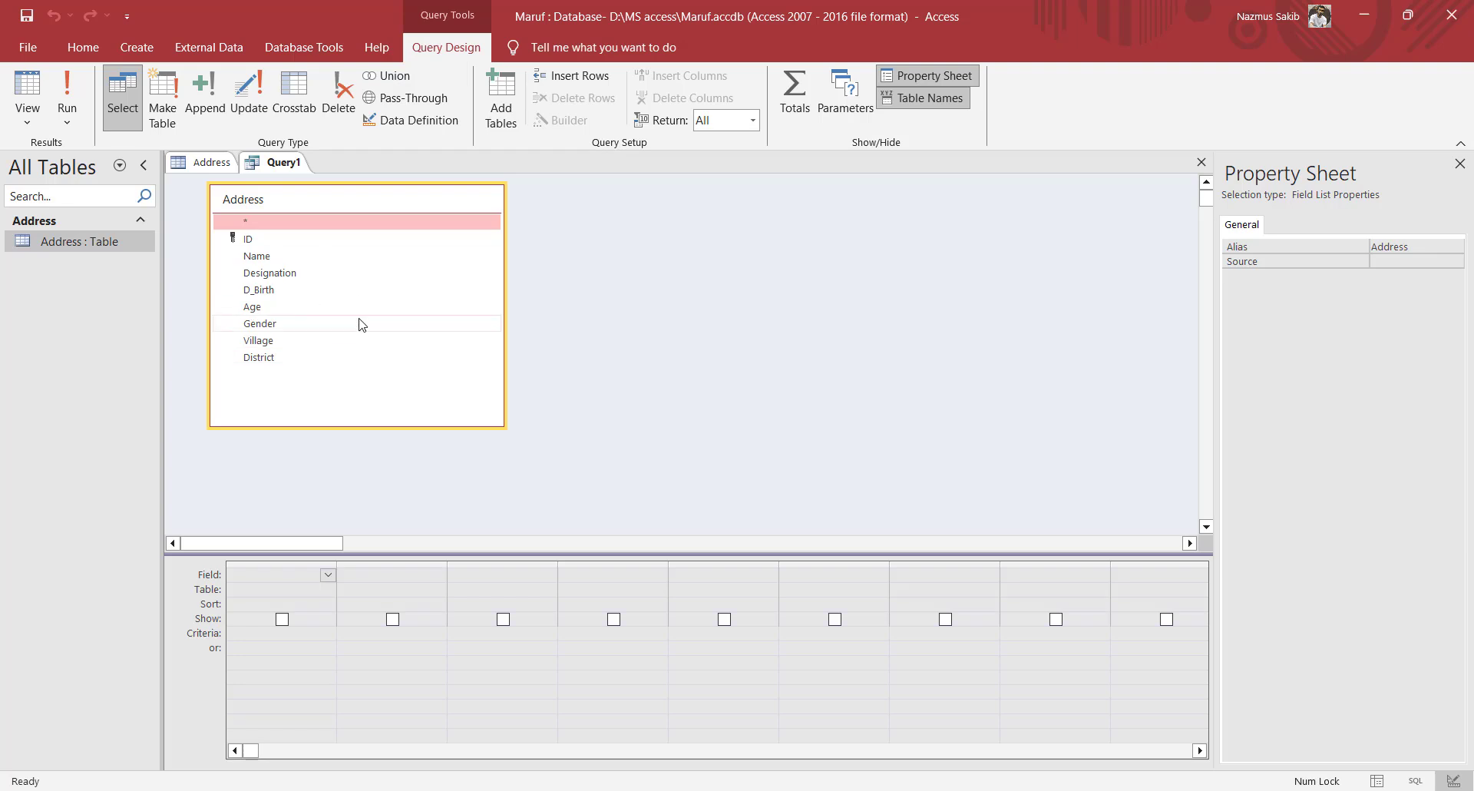
double_click(283, 243)
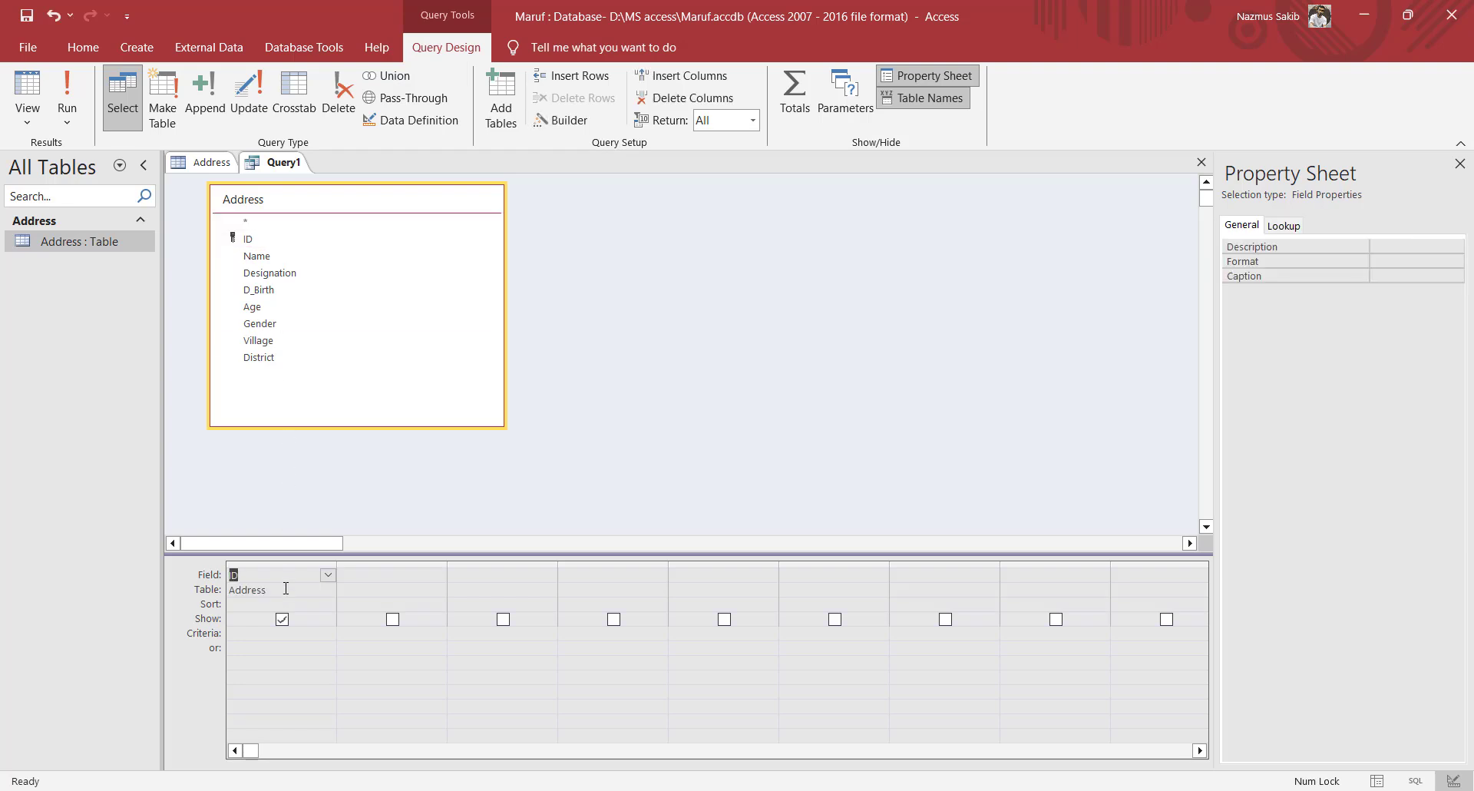
double_click(298, 258)
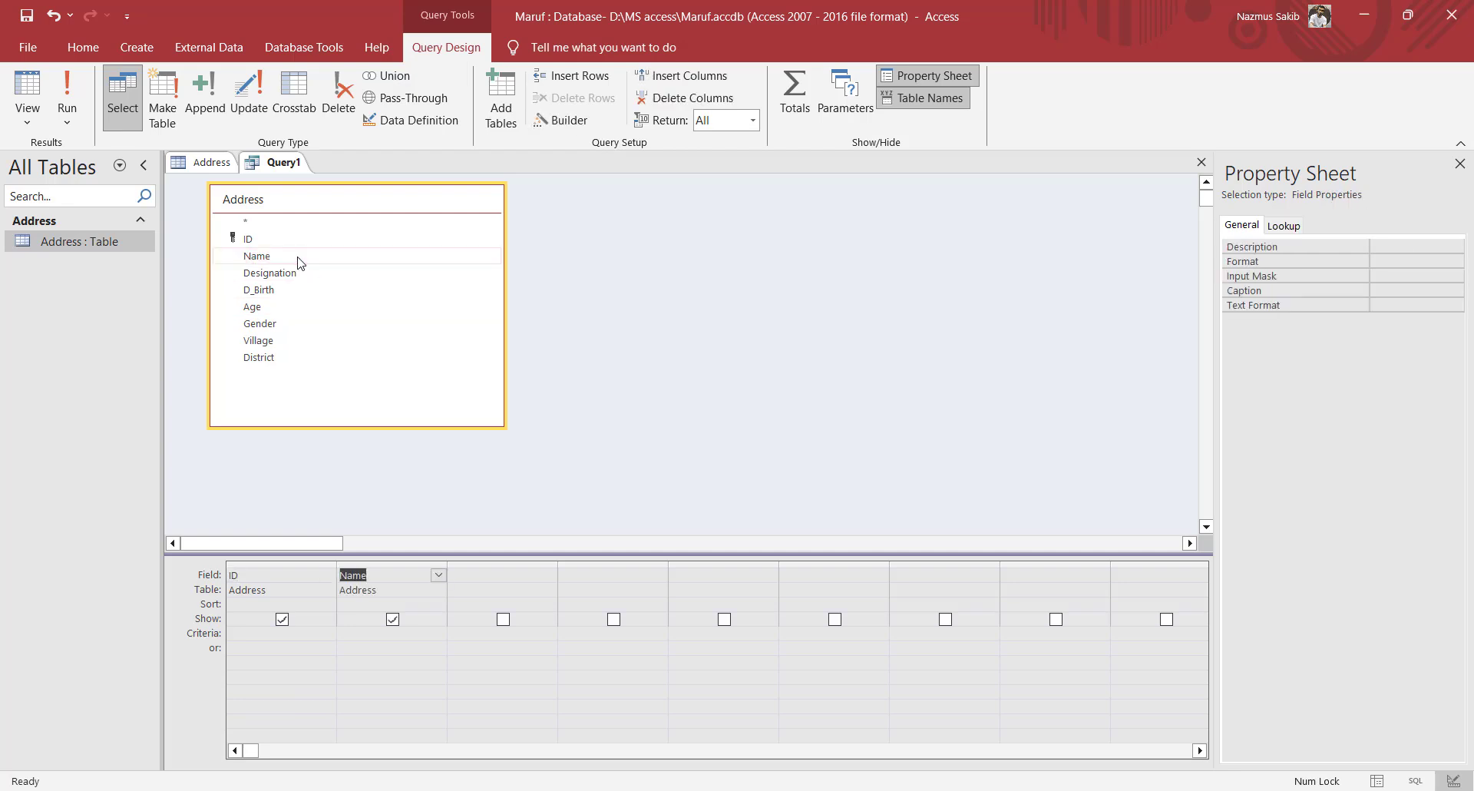
double_click(299, 297)
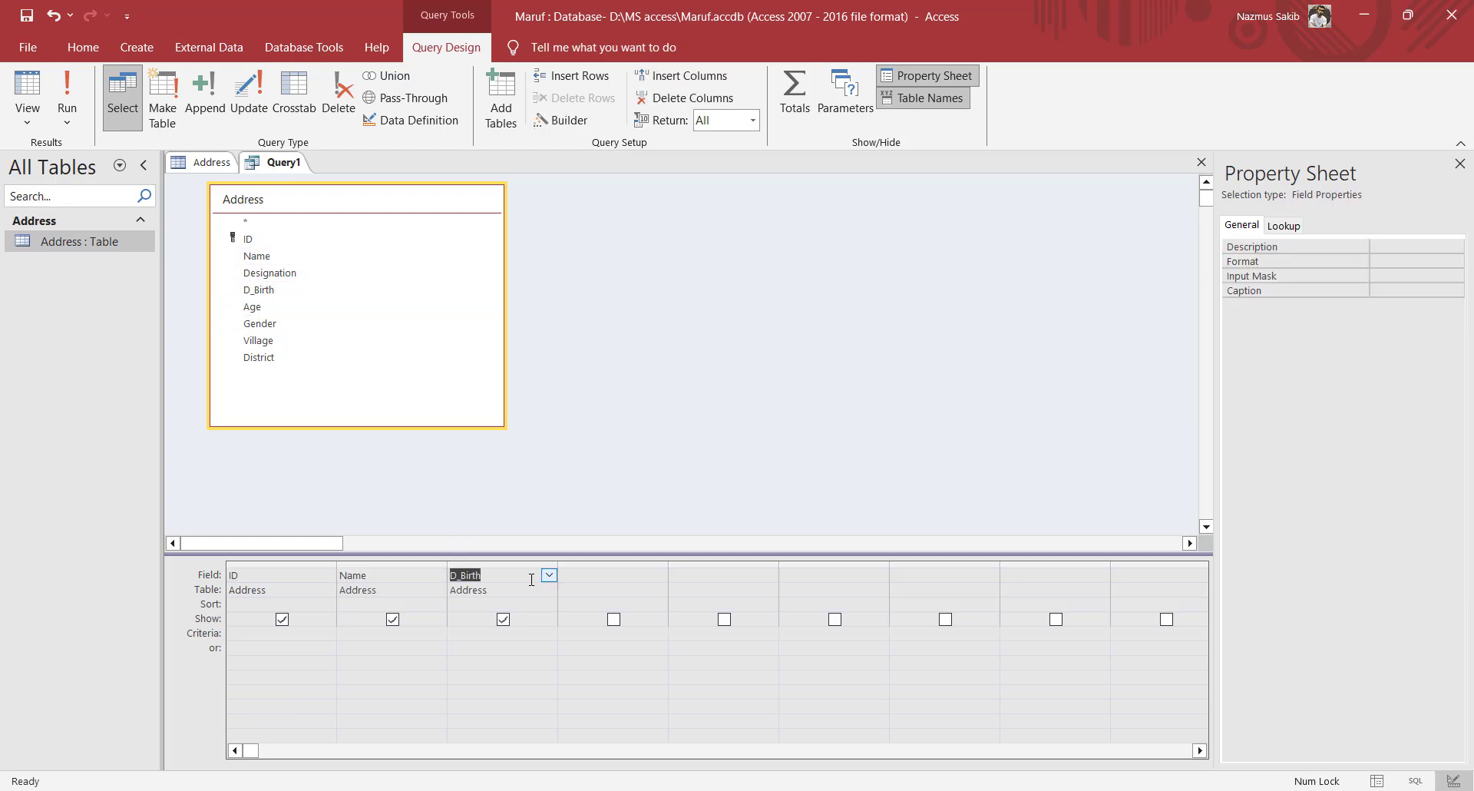
Step: Start a calculated field in the fourth query column with date()- and open it in the Zoom box with enlarged text
left_click(633, 577)
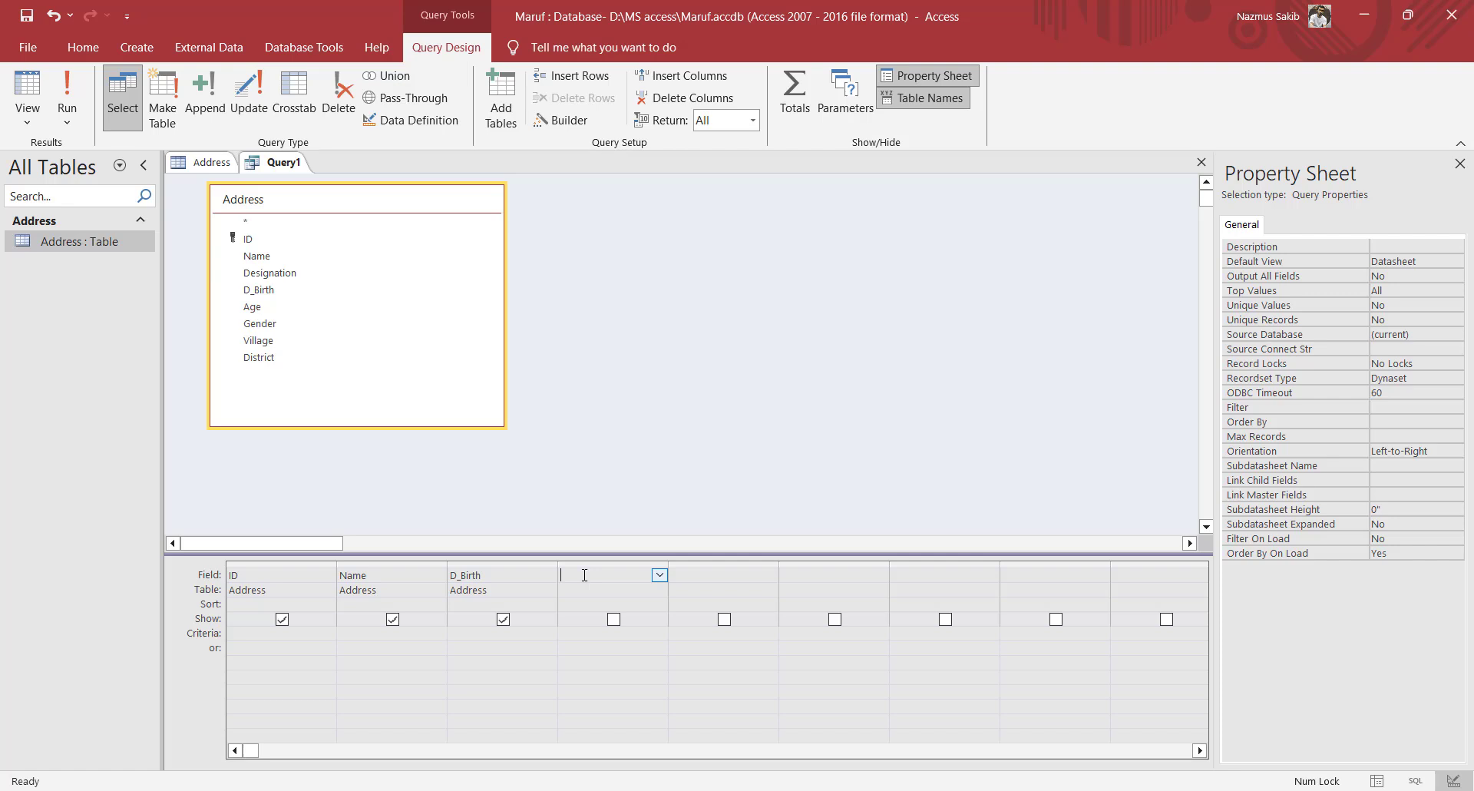
type("date()-")
right_click(591, 577)
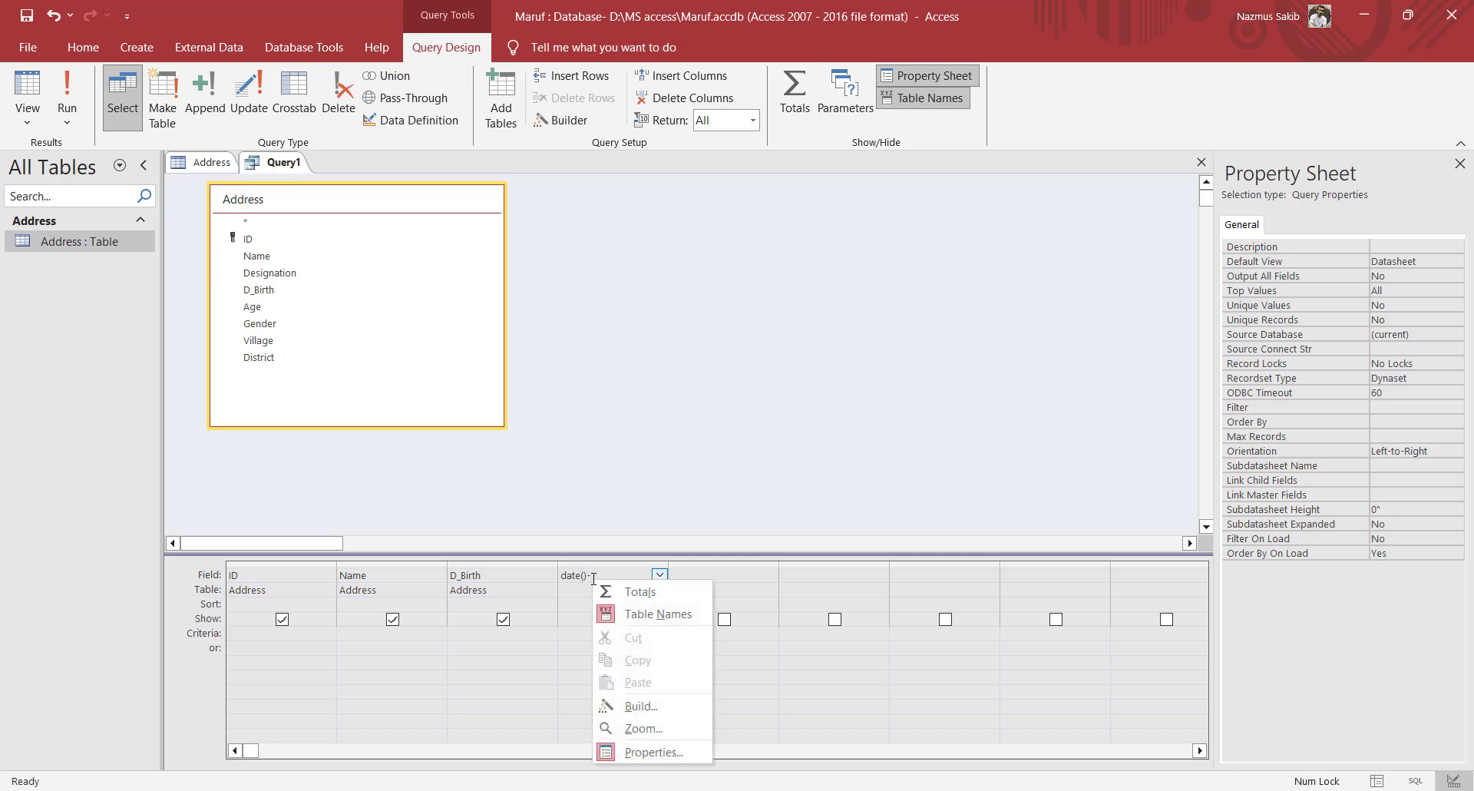
left_click(648, 729)
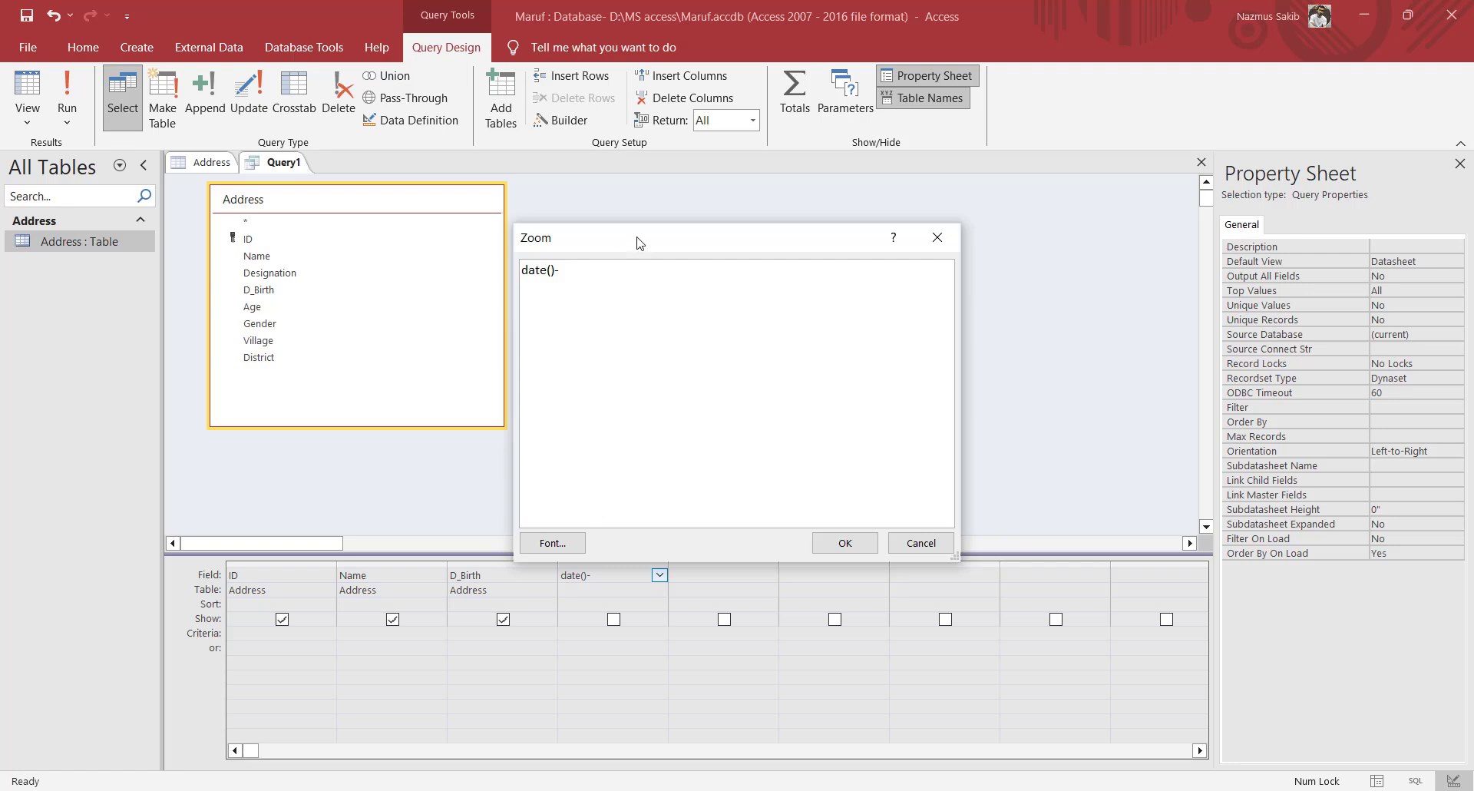
scroll(642, 307, "up", 4, "ctrl")
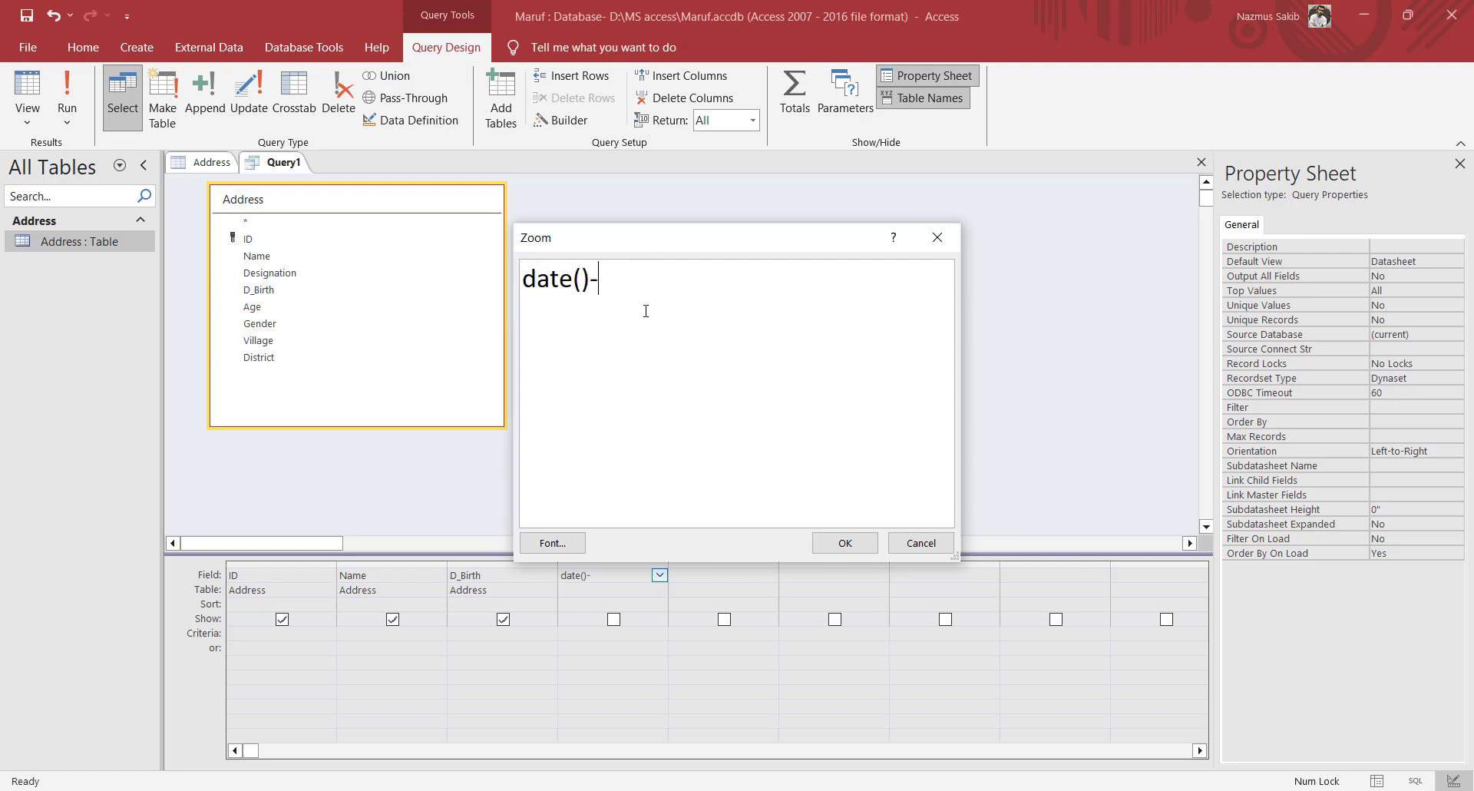
Step: Extend the expression with the bracketed birth-date field so that it reads date()-[D_birth]
type("[d")
key("BackSpace")
type("D_Birth")
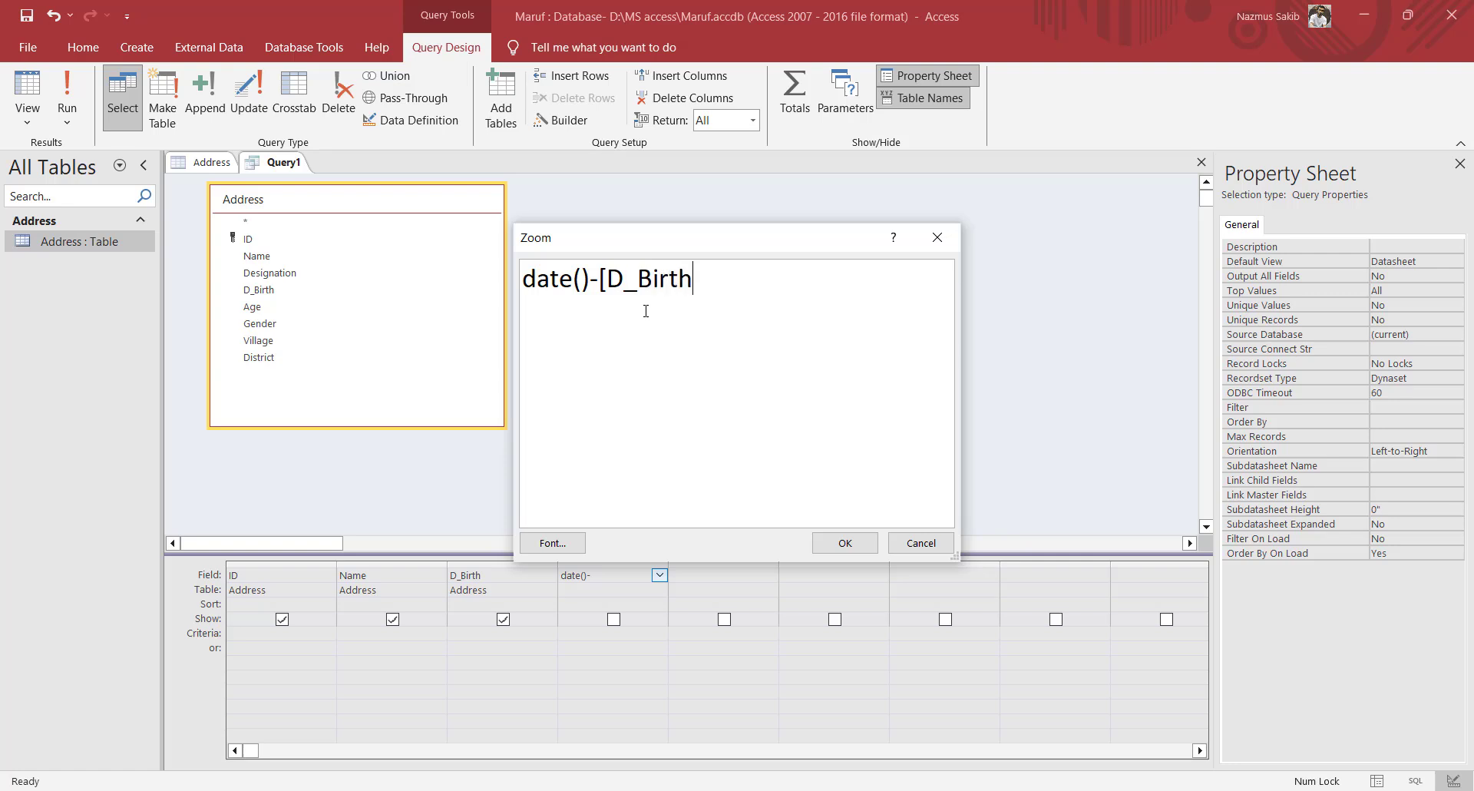
key("Left")
key("Left")
key("Left")
key("Left")
key("BackSpace")
type("b")
key("Right")
key("Right")
key("Right")
key("Right")
type("]")
key("BackSpace")
type("]")
Step: Correct the field reference's capitalisation to [D_Birth] and apply the expression to the query column
mouse_move(714, 281)
left_mouse_down()
mouse_move(601, 281)
mouse_move(691, 281)
left_mouse_up()
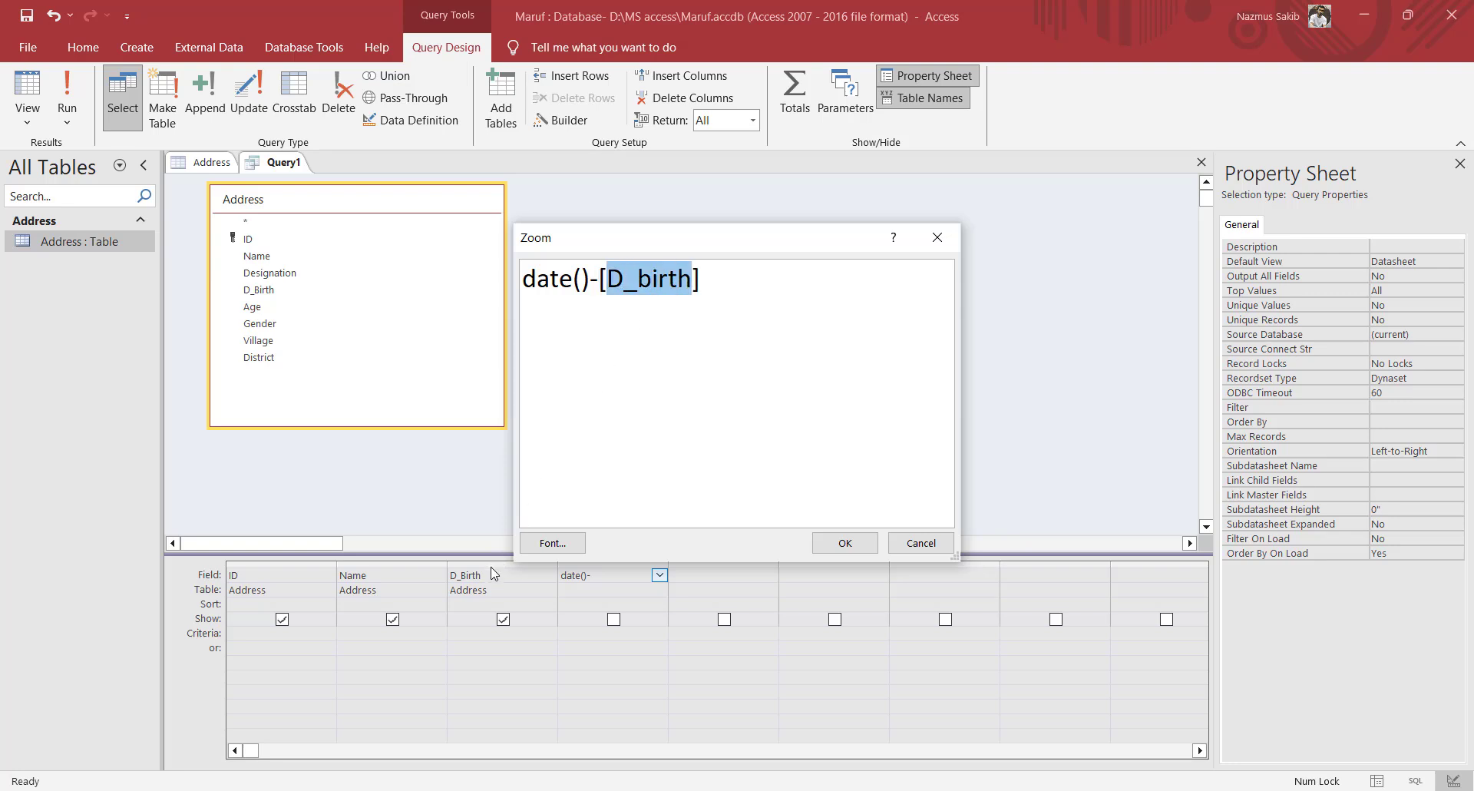
left_click(652, 281)
key("BackSpace")
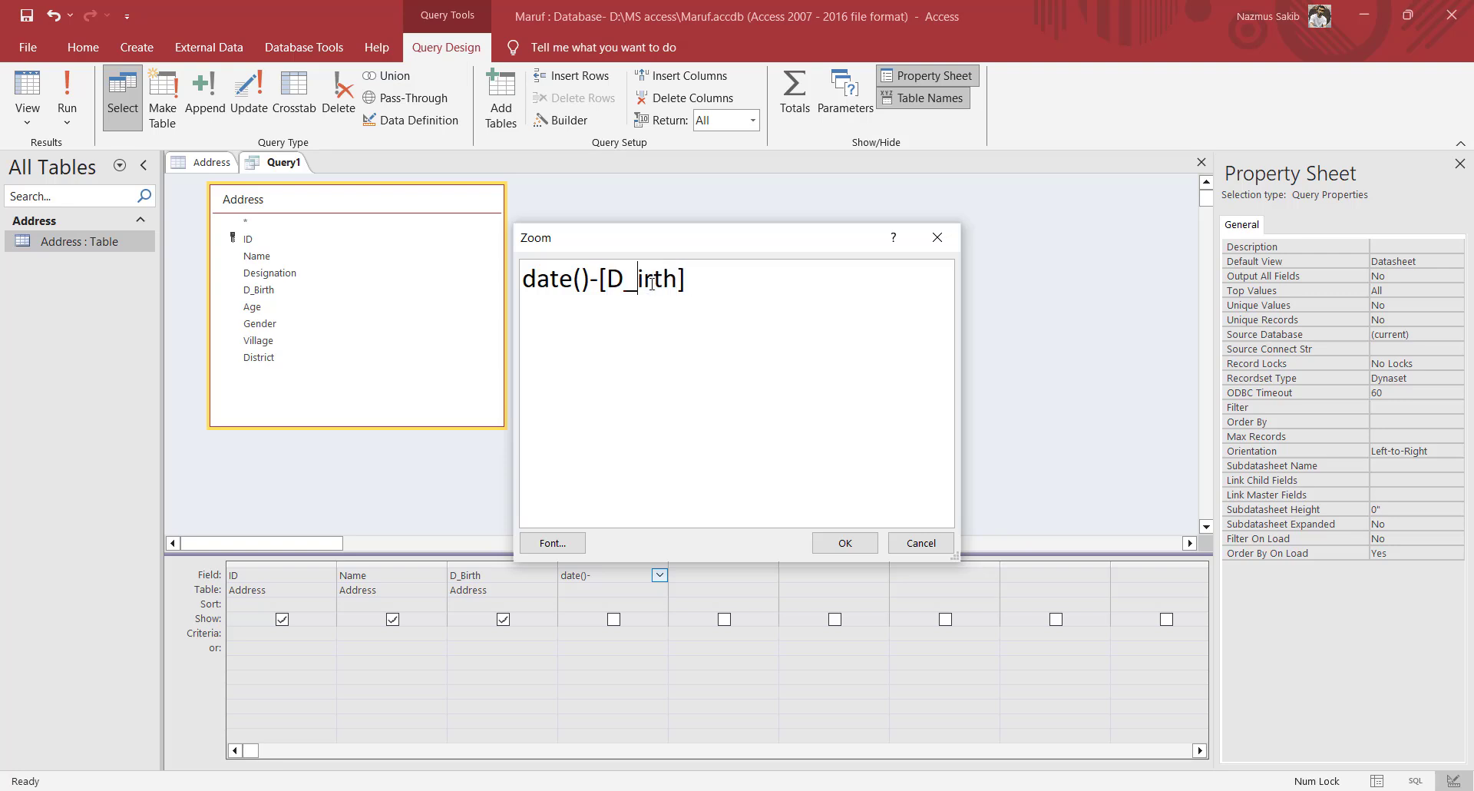
type("B")
left_click_drag(588, 286, 572, 285)
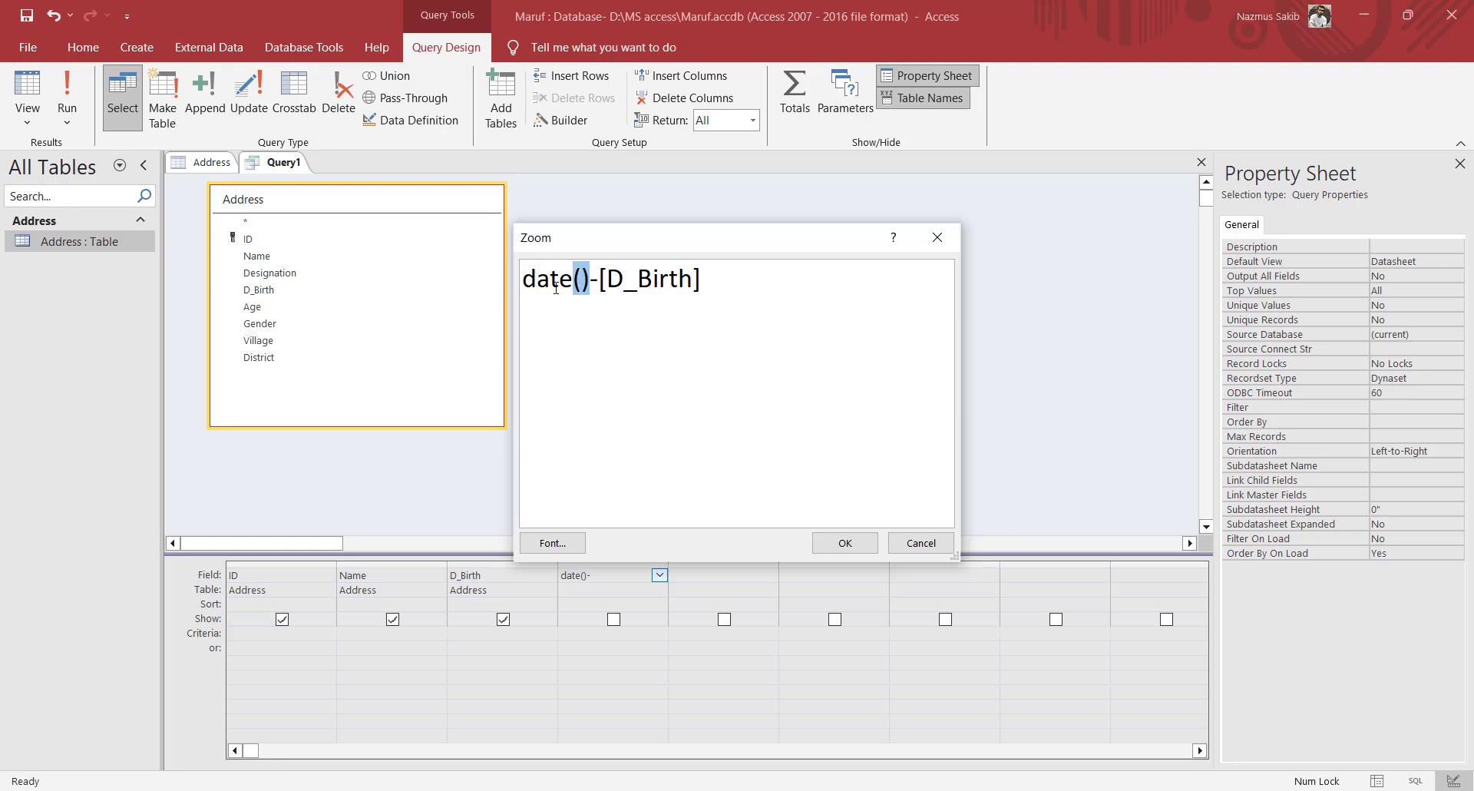
left_click_drag(524, 280, 584, 282)
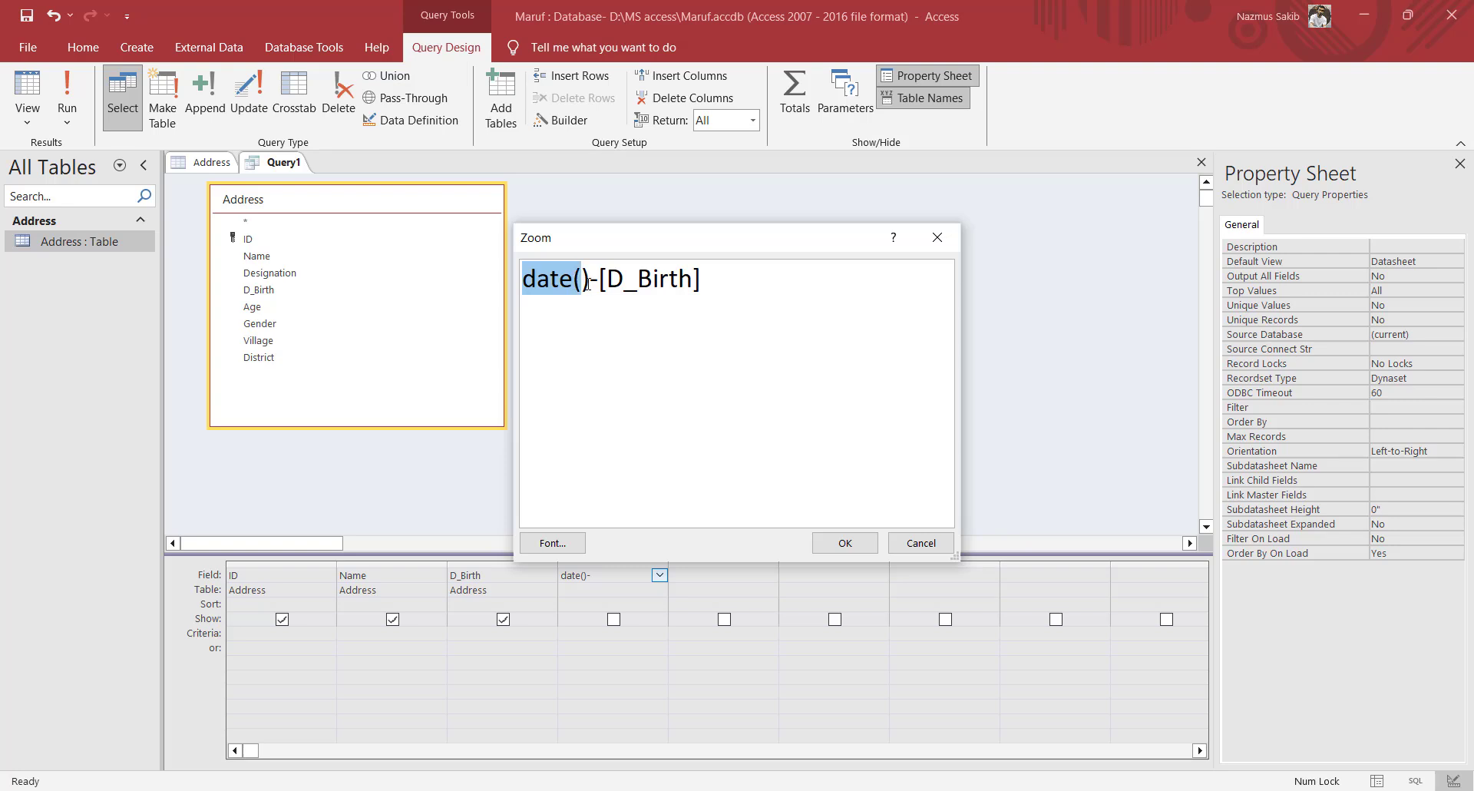
left_click(669, 279)
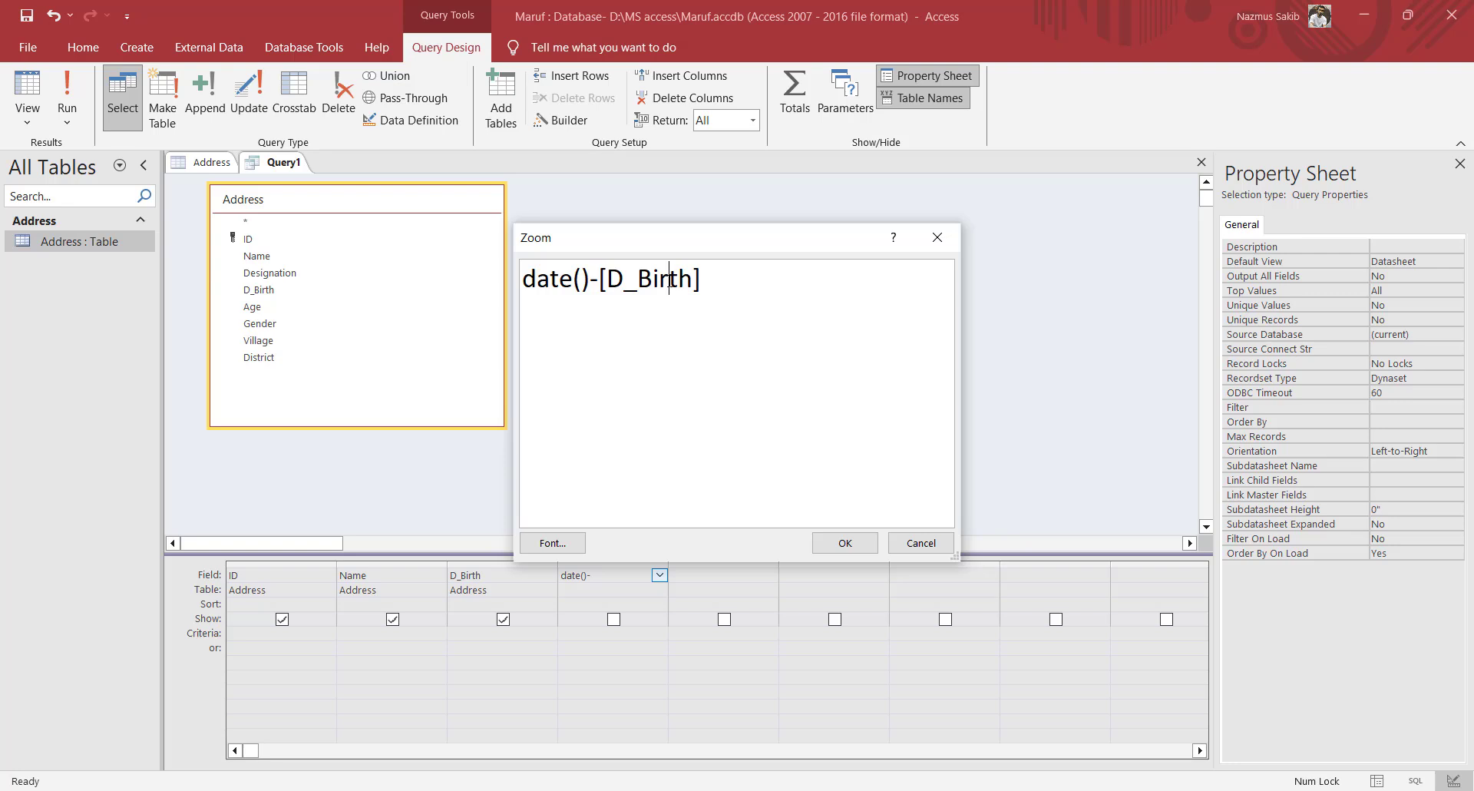
left_click(847, 544)
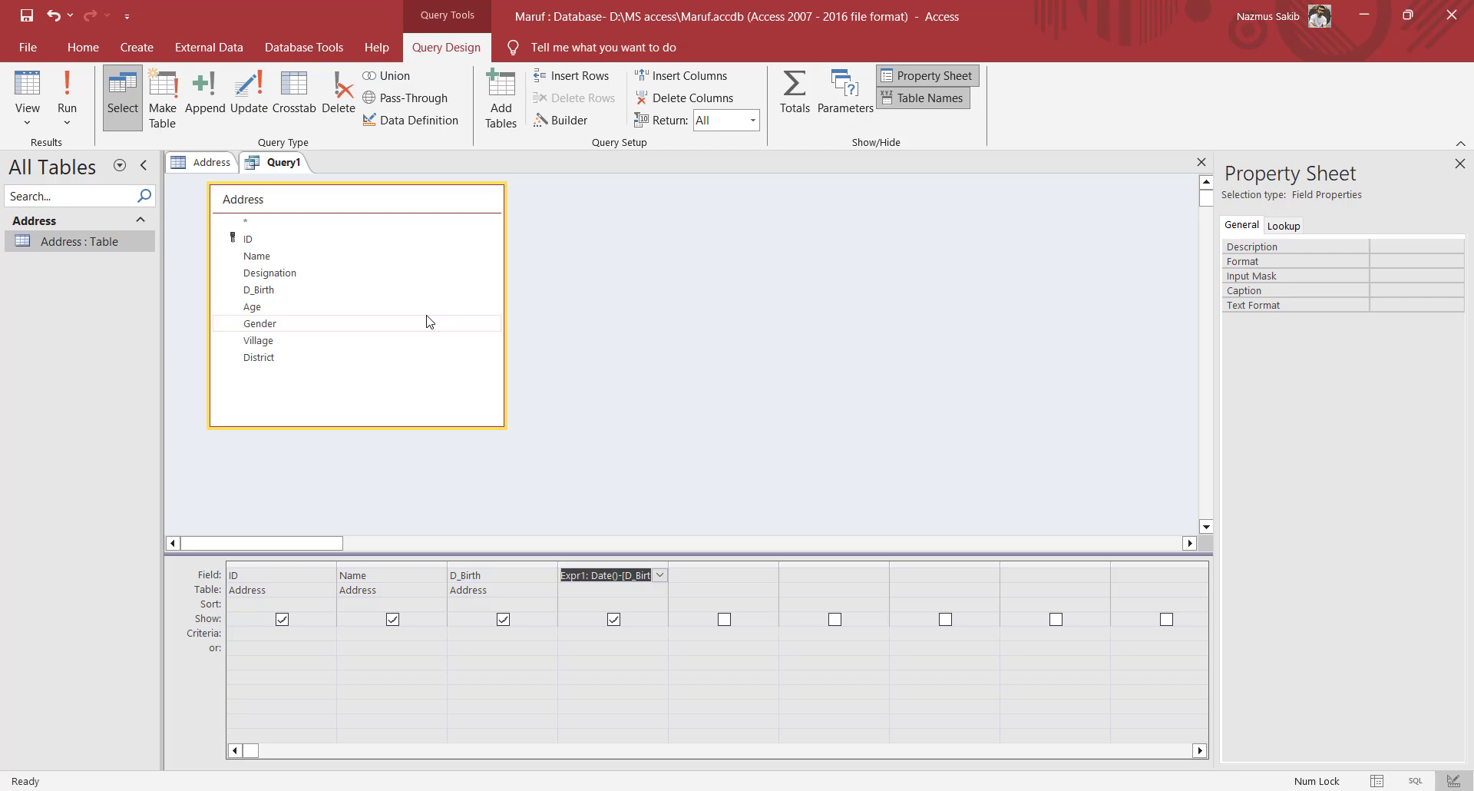
Step: Run the query to check the calculated column, and return to Design view
left_click(68, 94)
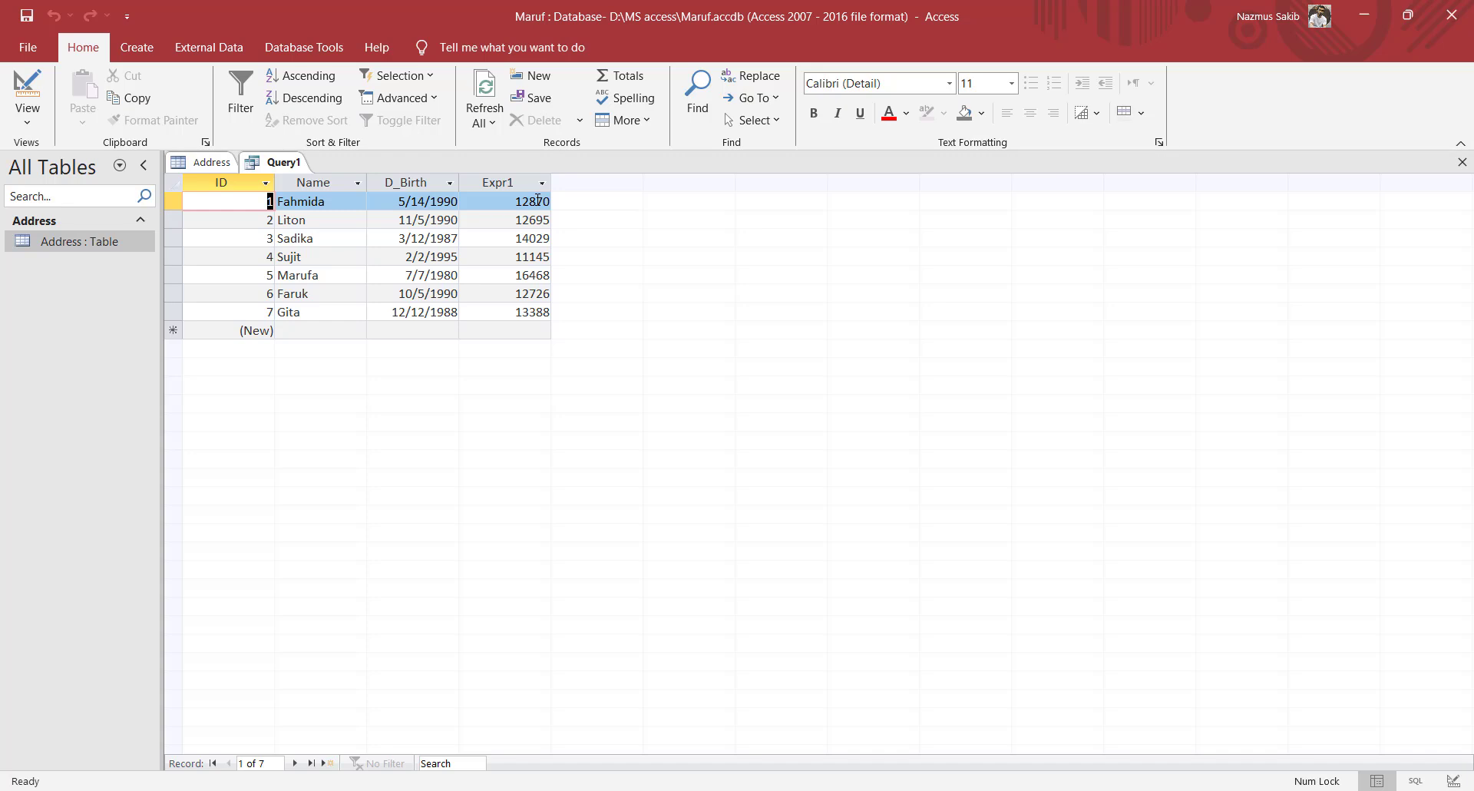
left_click(1453, 781)
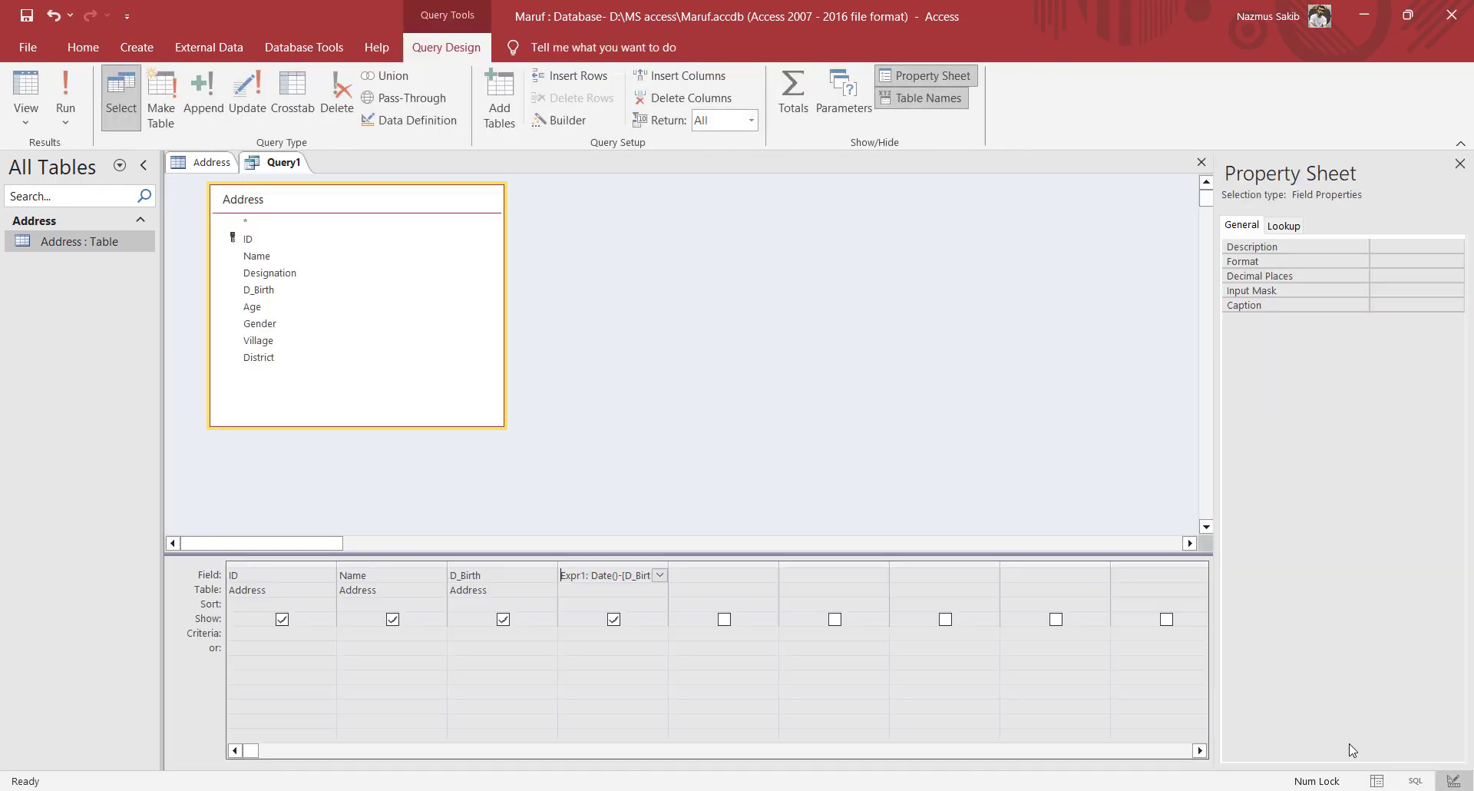
Step: Edit the calculated column's expression so the date difference is divided into years: (Date()-[D_Birth])/365.25
right_click(632, 579)
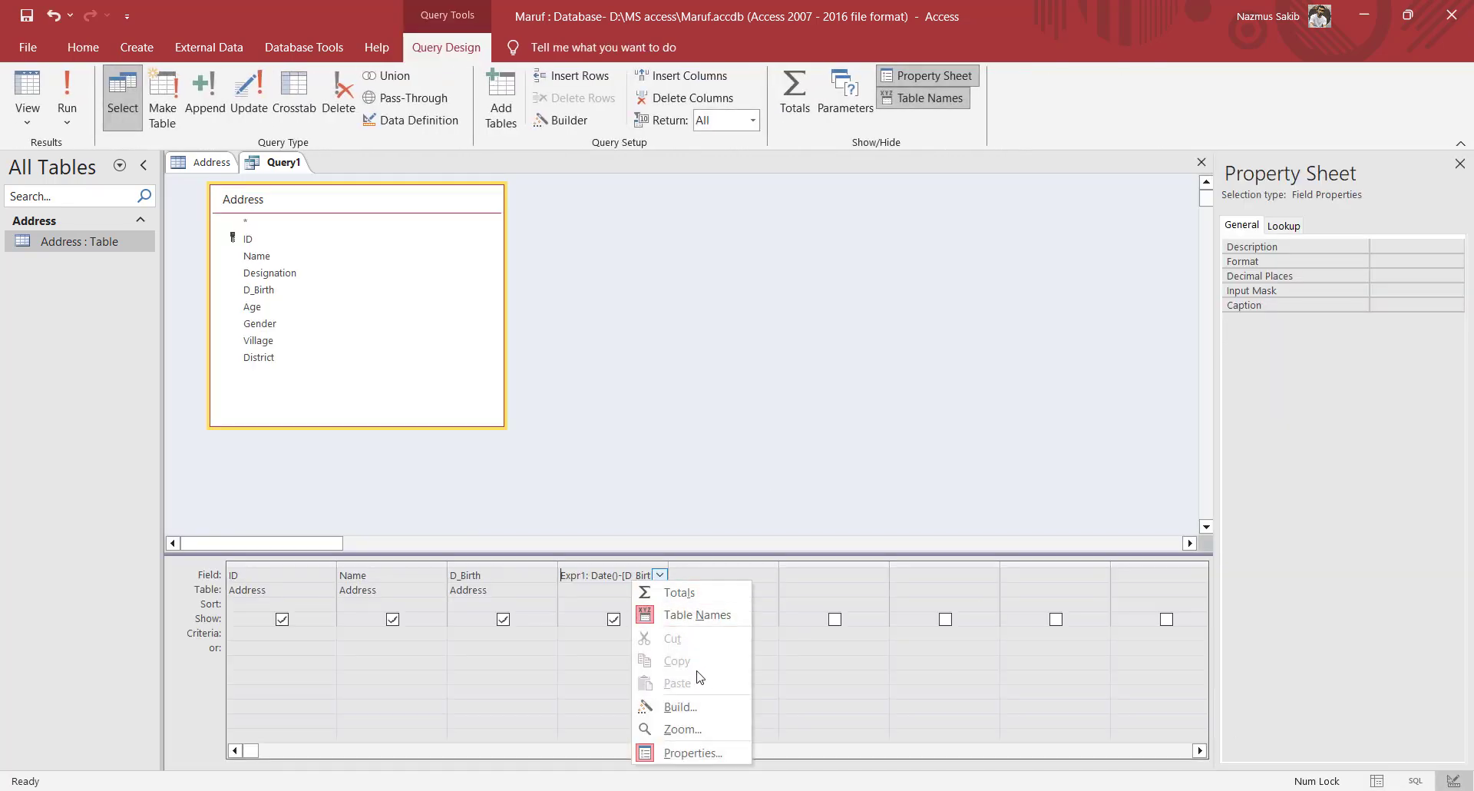
left_click(697, 727)
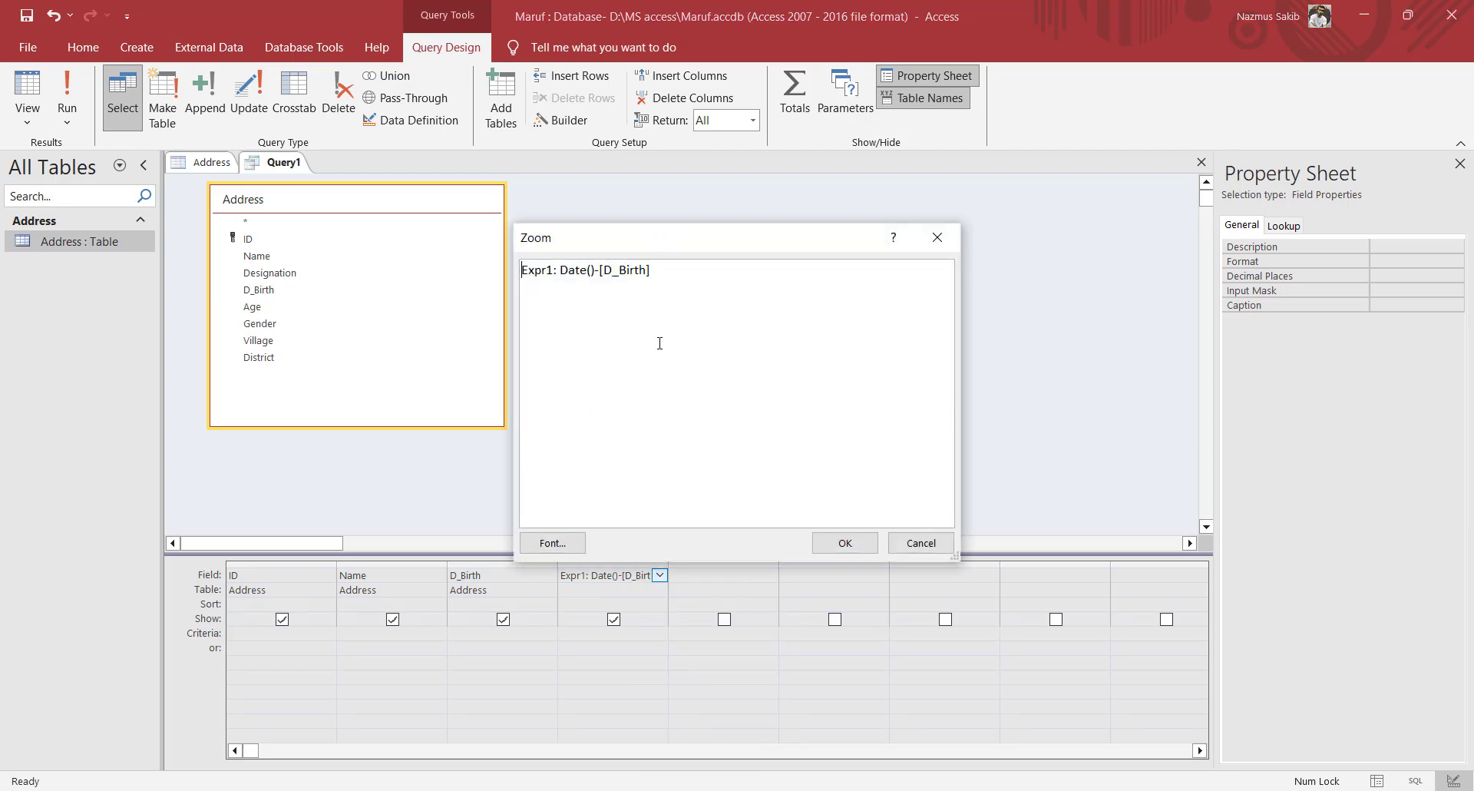
scroll(659, 343, "up", 3, "ctrl")
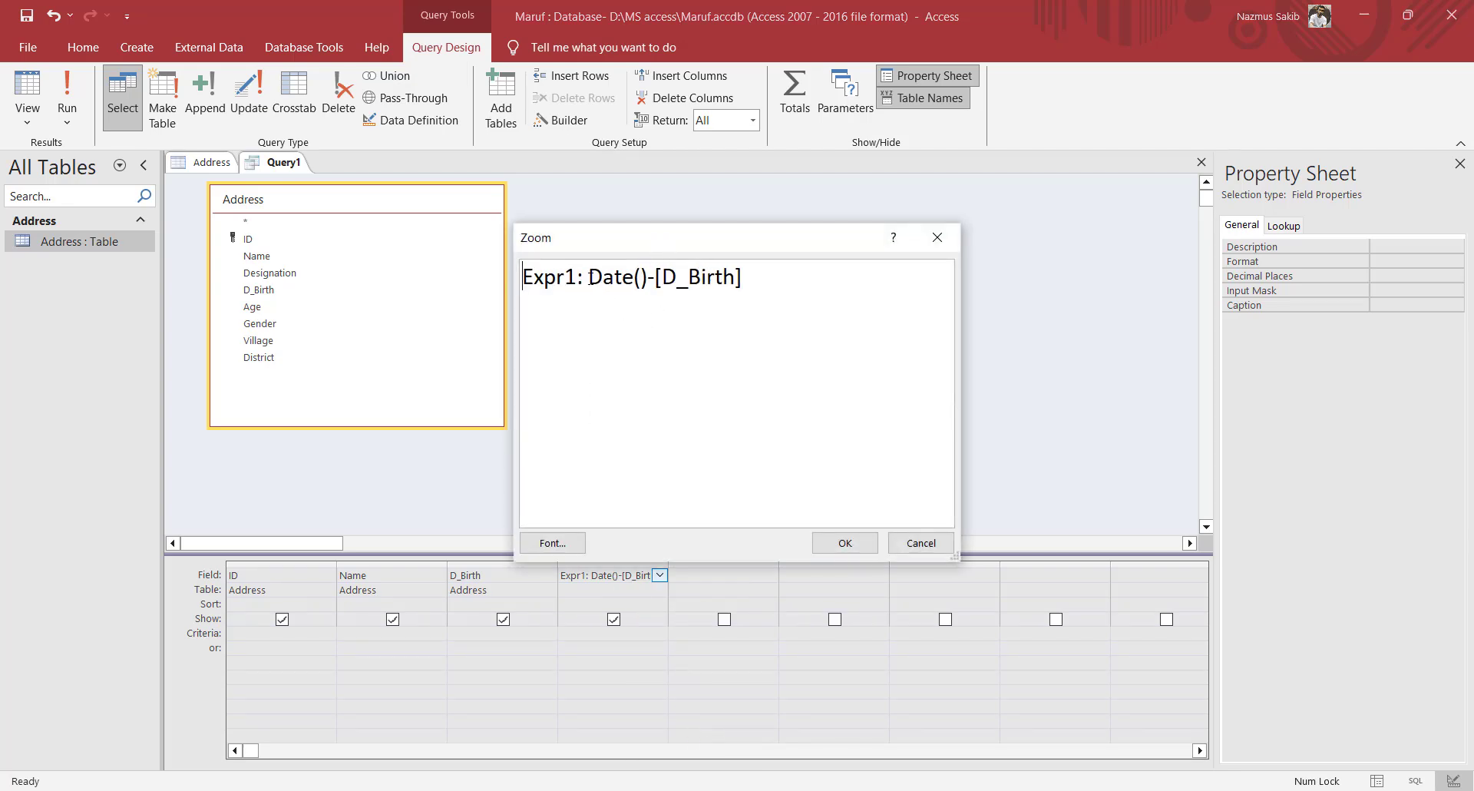
left_click_drag(589, 277, 640, 278)
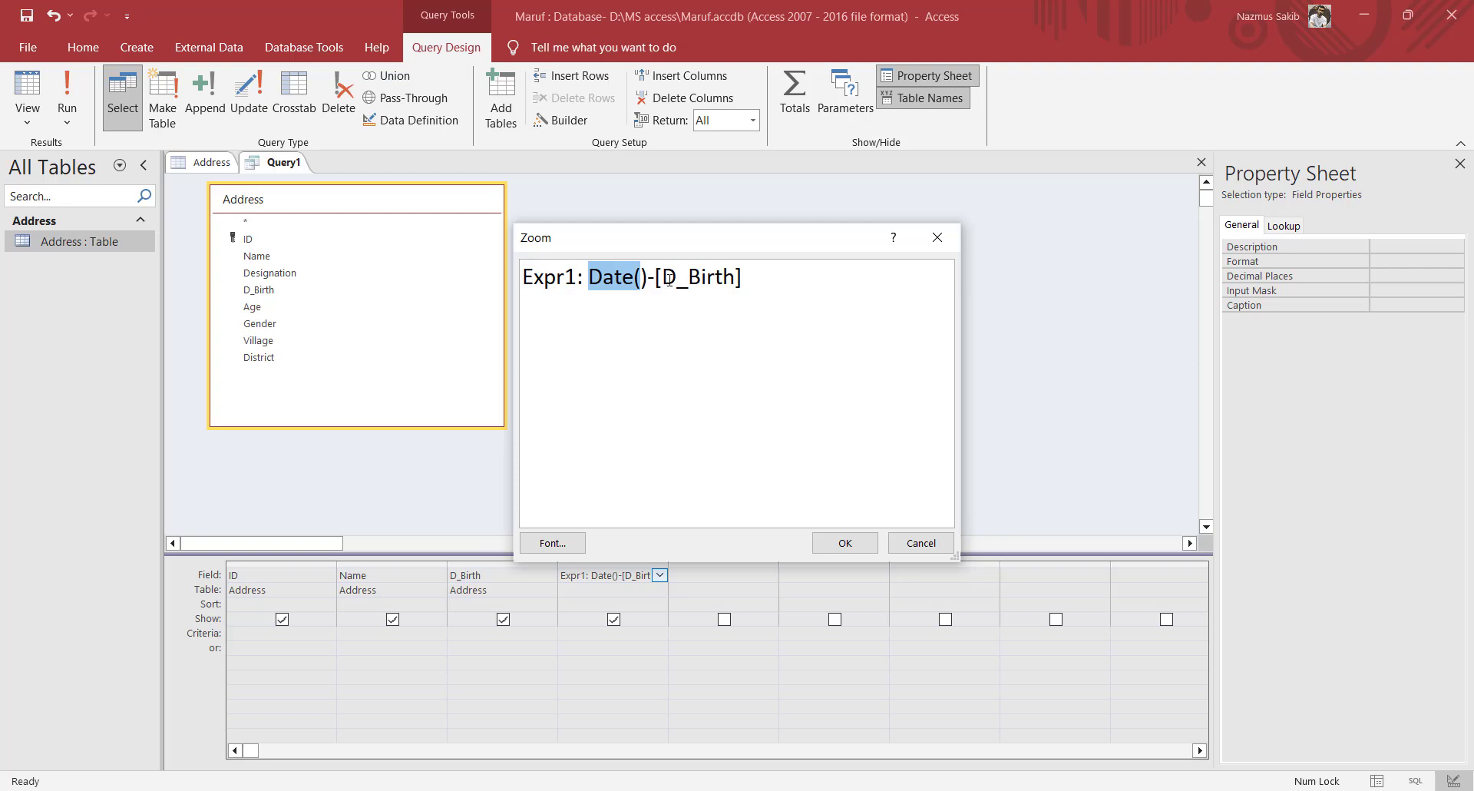
left_click(591, 277)
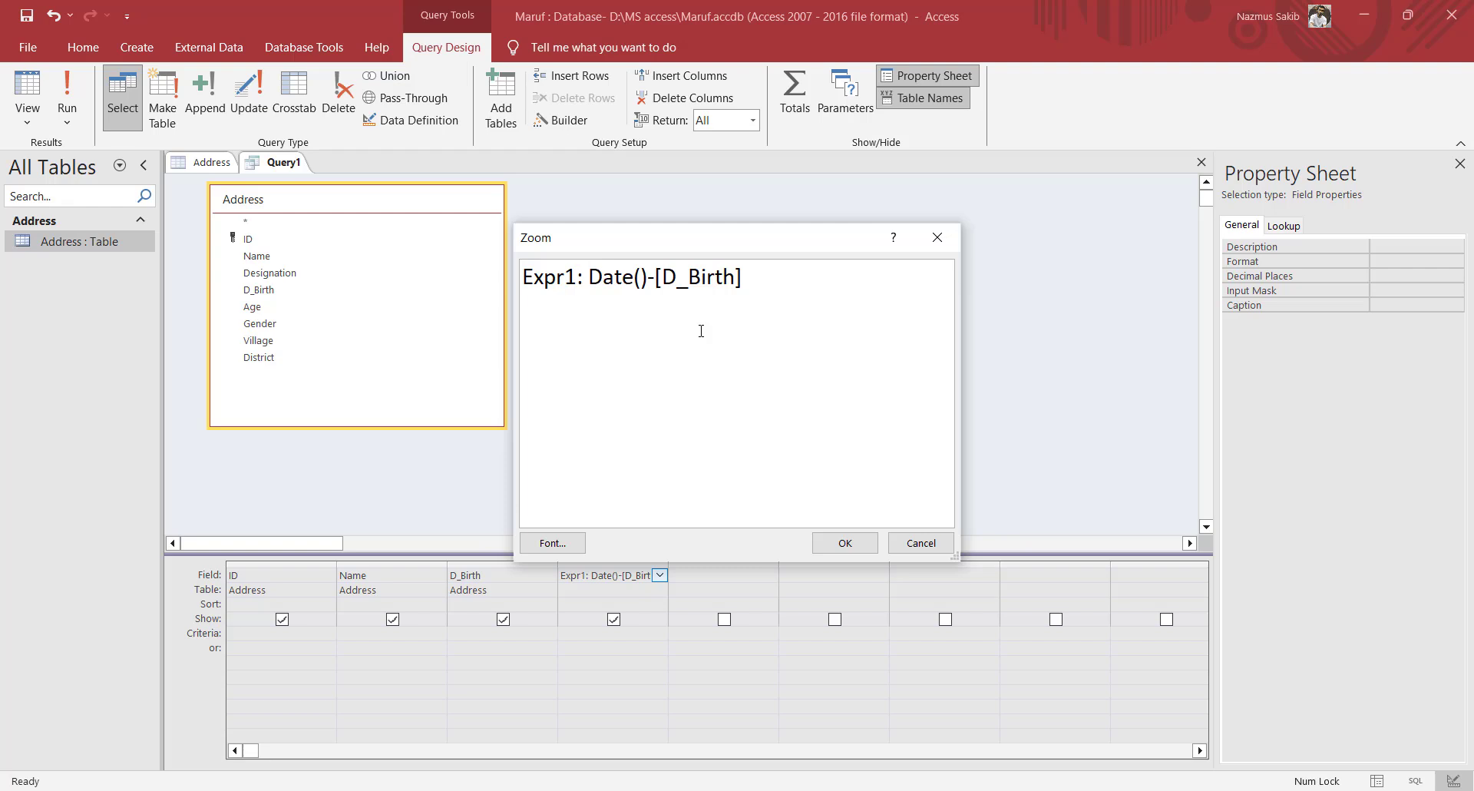
key("Right")
type("(")
key("Right")
key("Right")
key("Right")
key("Right")
key("Right")
key("Right")
key("Right")
key("Right")
key("Right")
key("Right")
key("Right")
key("Right")
key("Right")
key("Right")
key("Right")
key("Right")
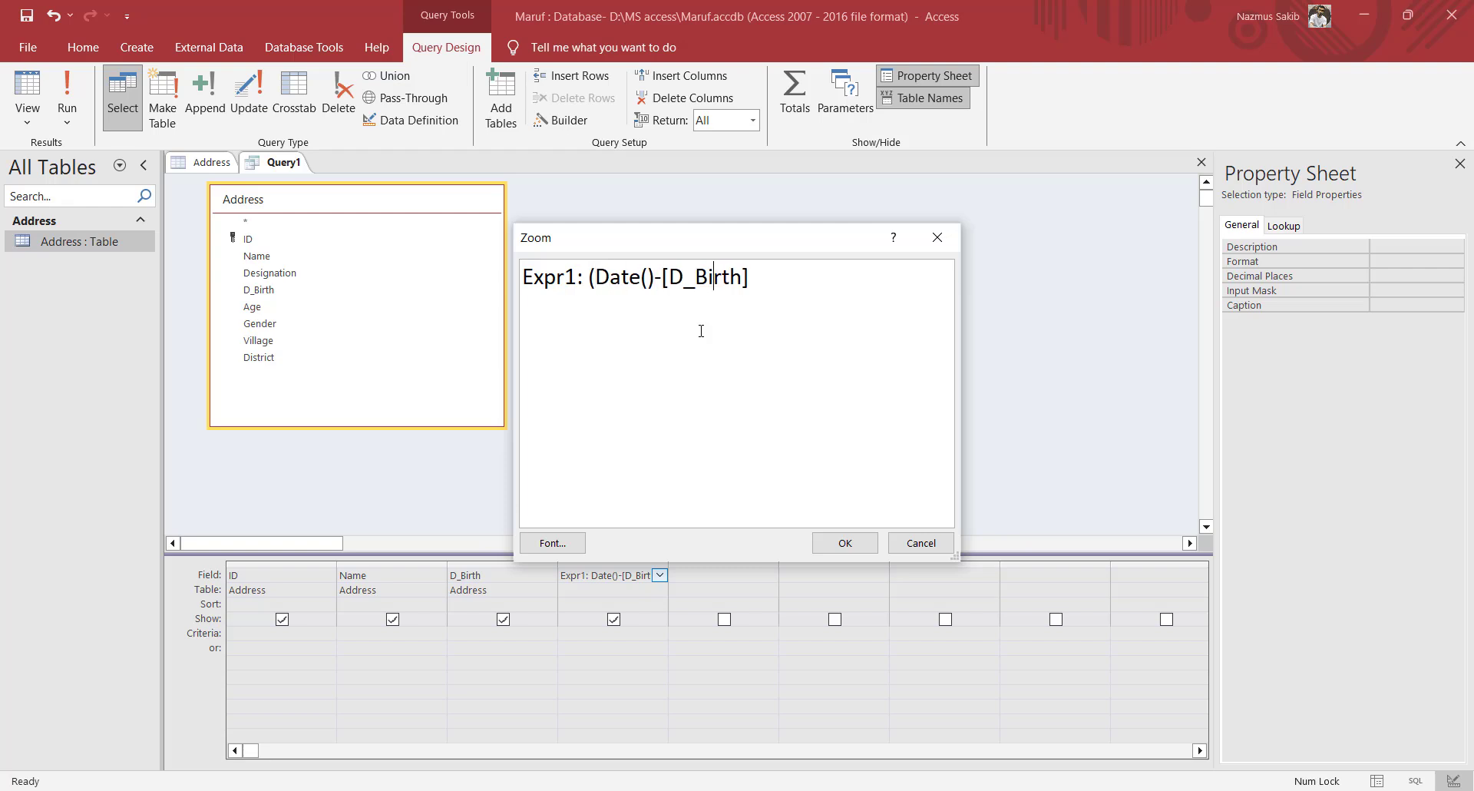
type(")/365.")
type("5")
left_click(845, 542)
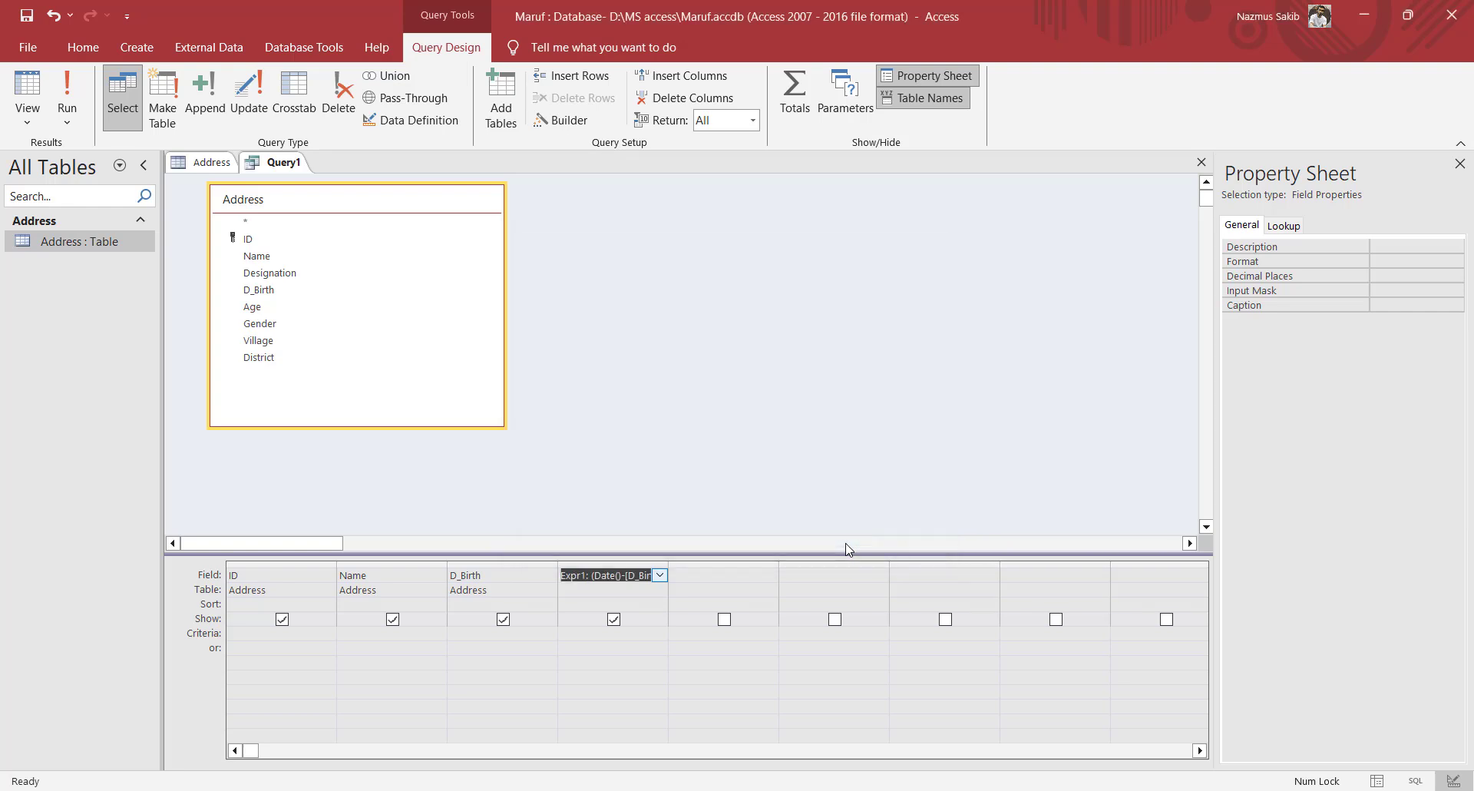
Step: Run the query with the Expr1 column widened to fit its values, and return to Design view
left_click(67, 98)
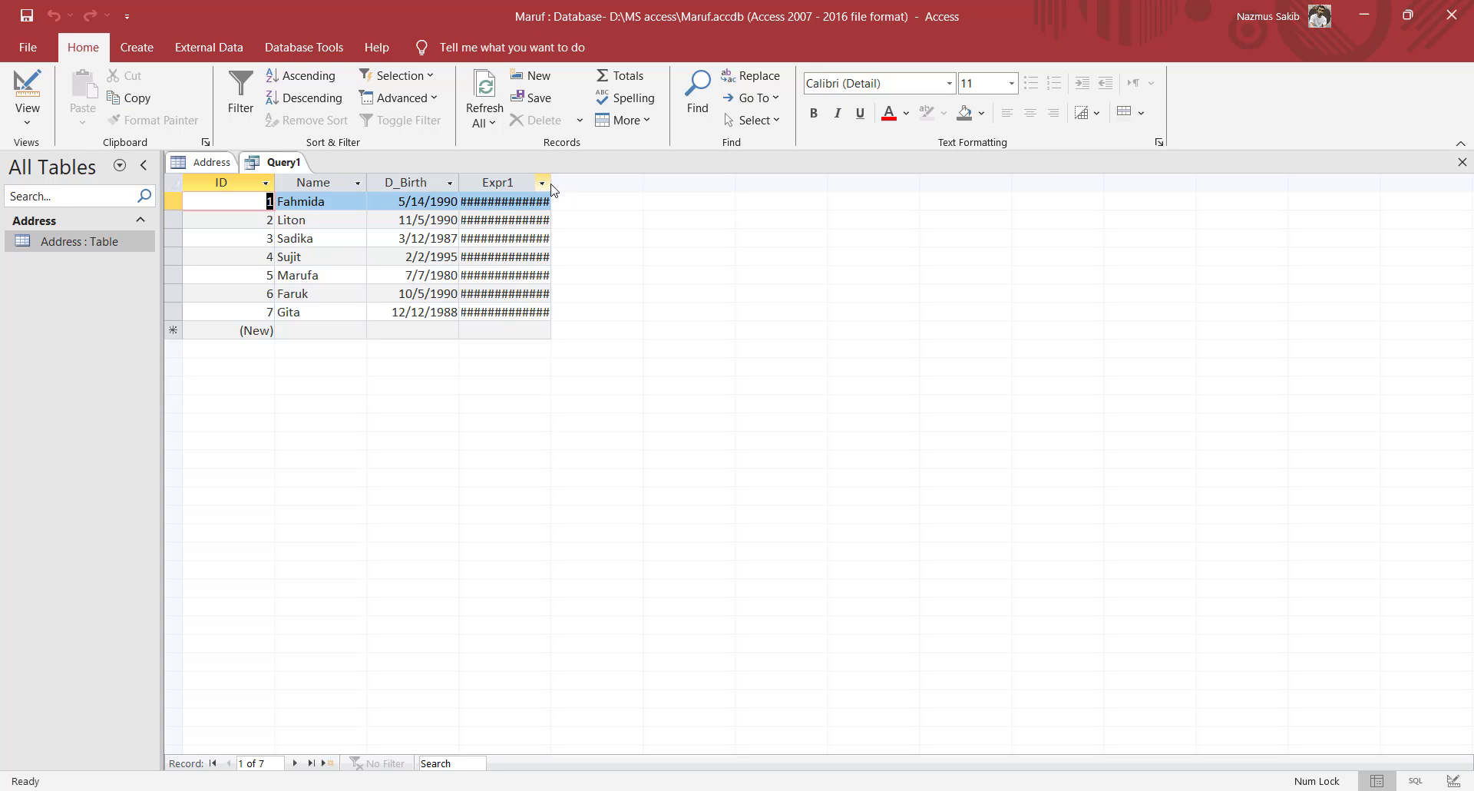
double_click(551, 182)
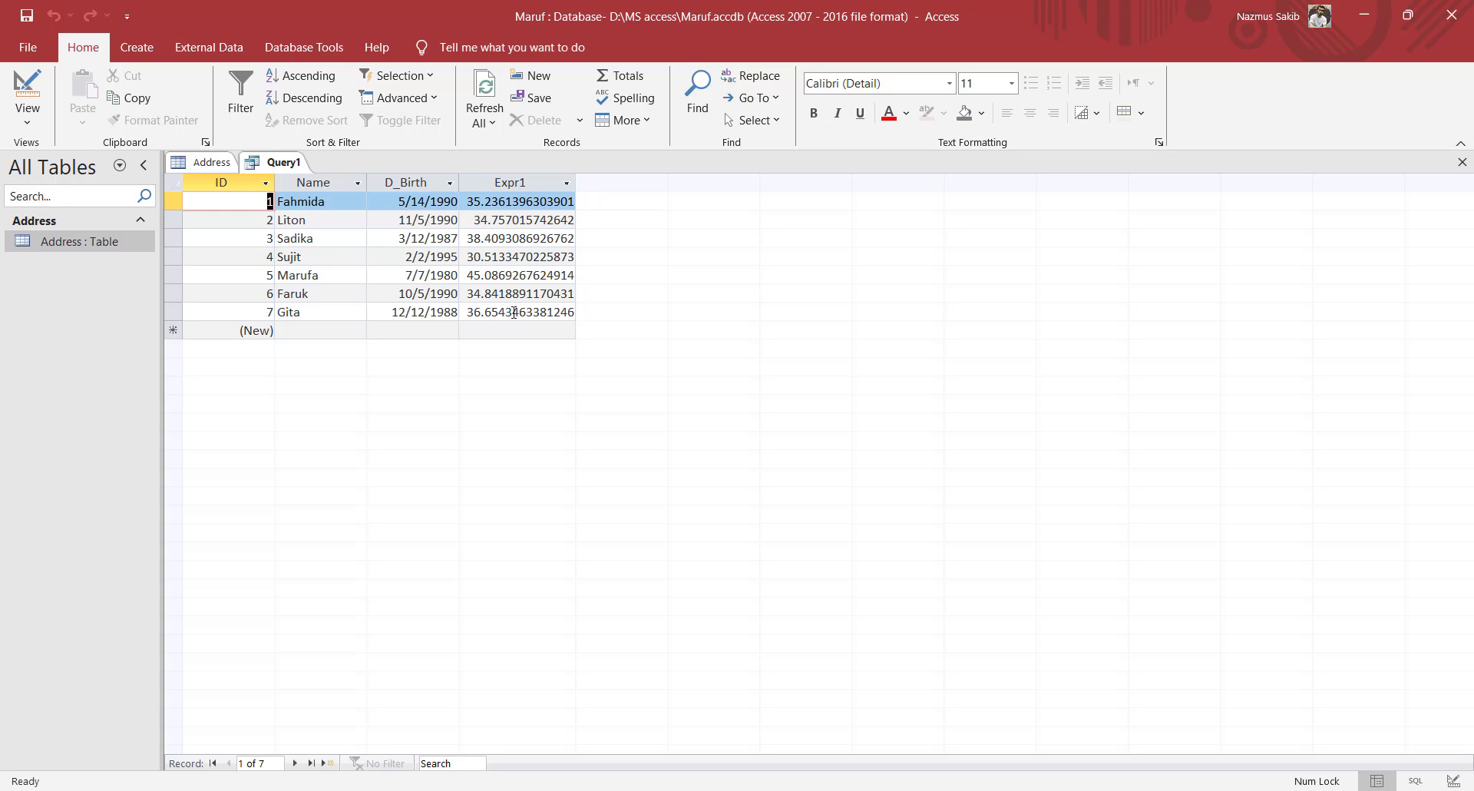
left_click(1451, 782)
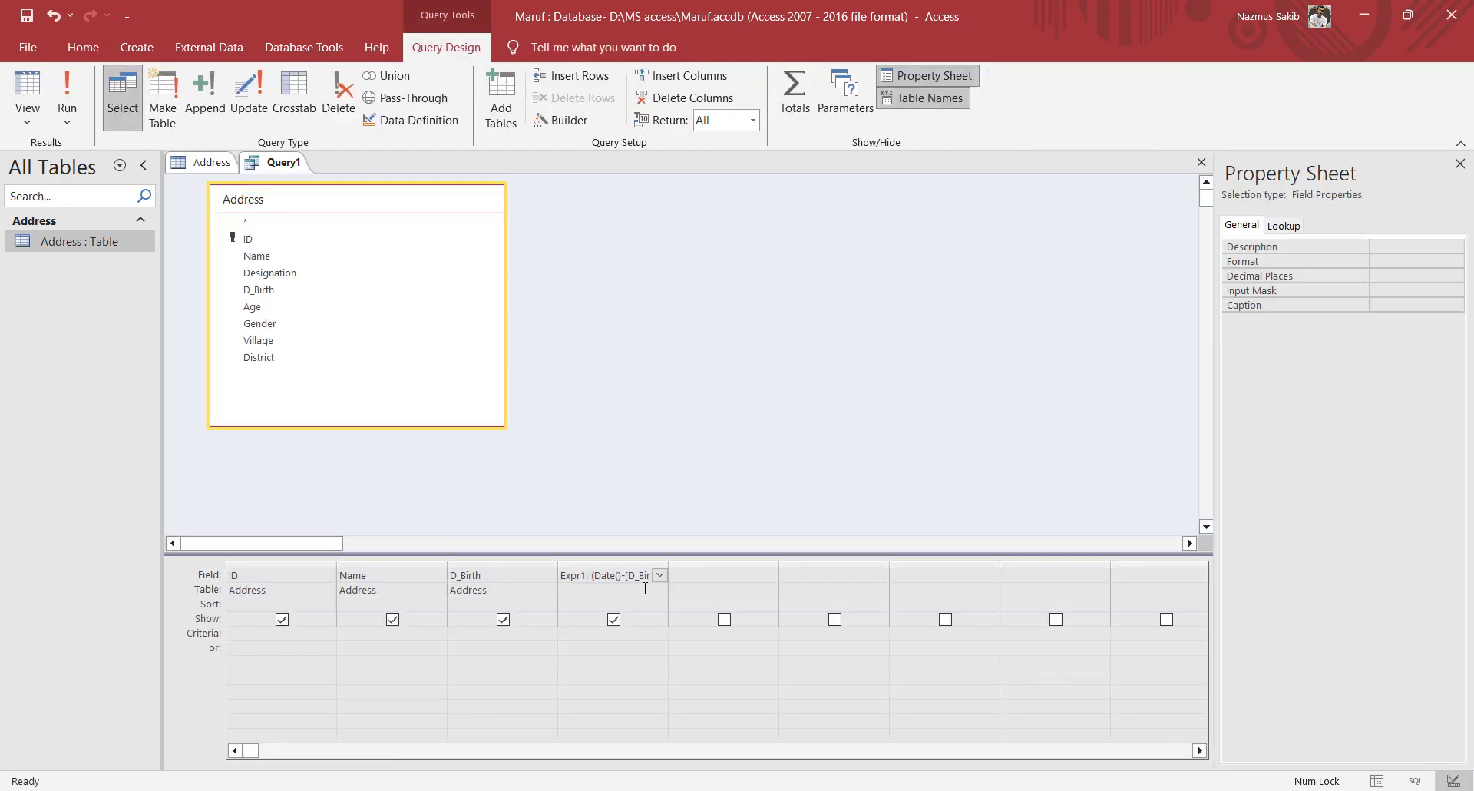
Step: Wrap the calculated column's whole expression in the Int function so that it reads int((Date()-[D_Birth])/365.25)
left_click(627, 576)
right_click(627, 576)
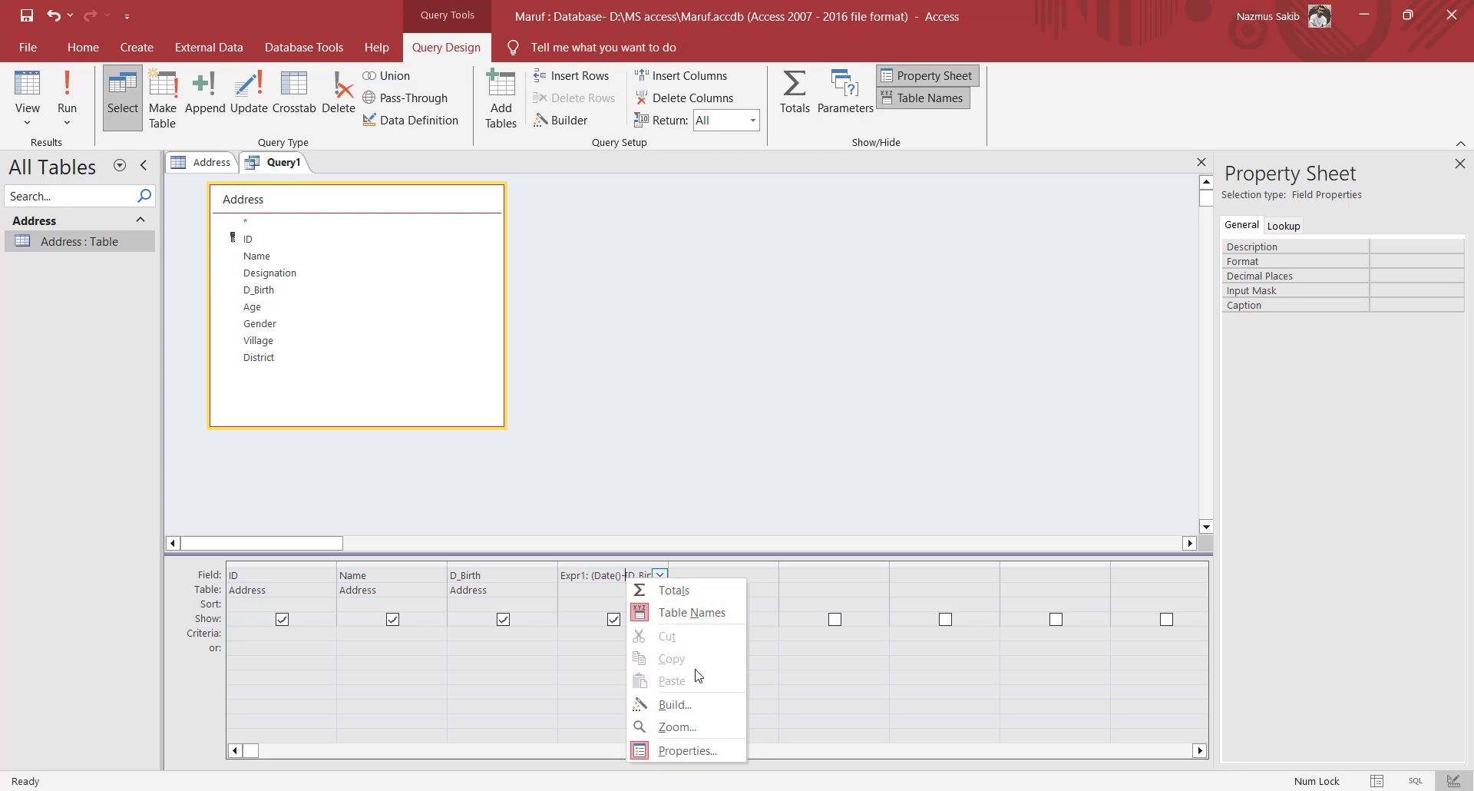
left_click(676, 725)
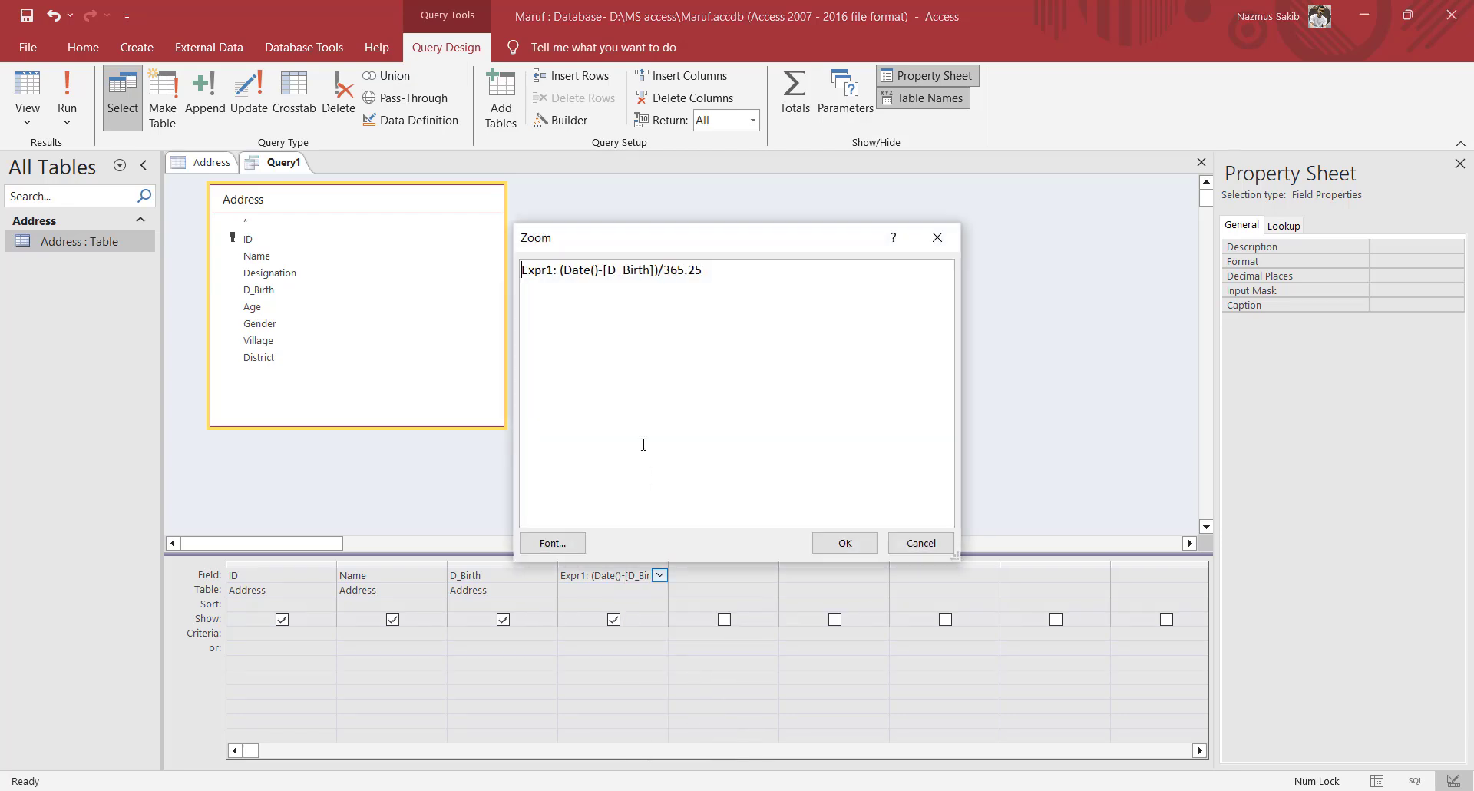
left_click(561, 273)
type("int")
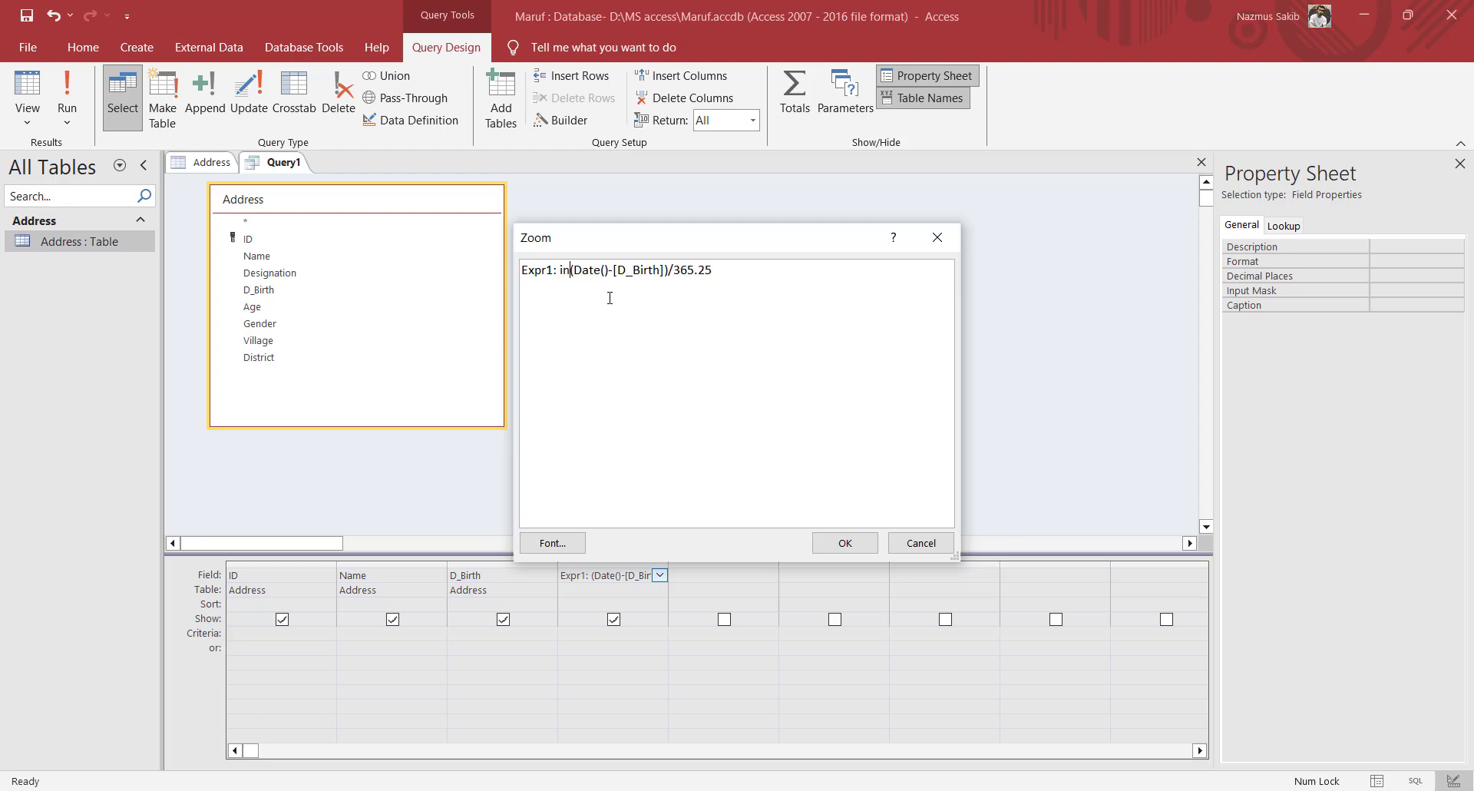
type("(")
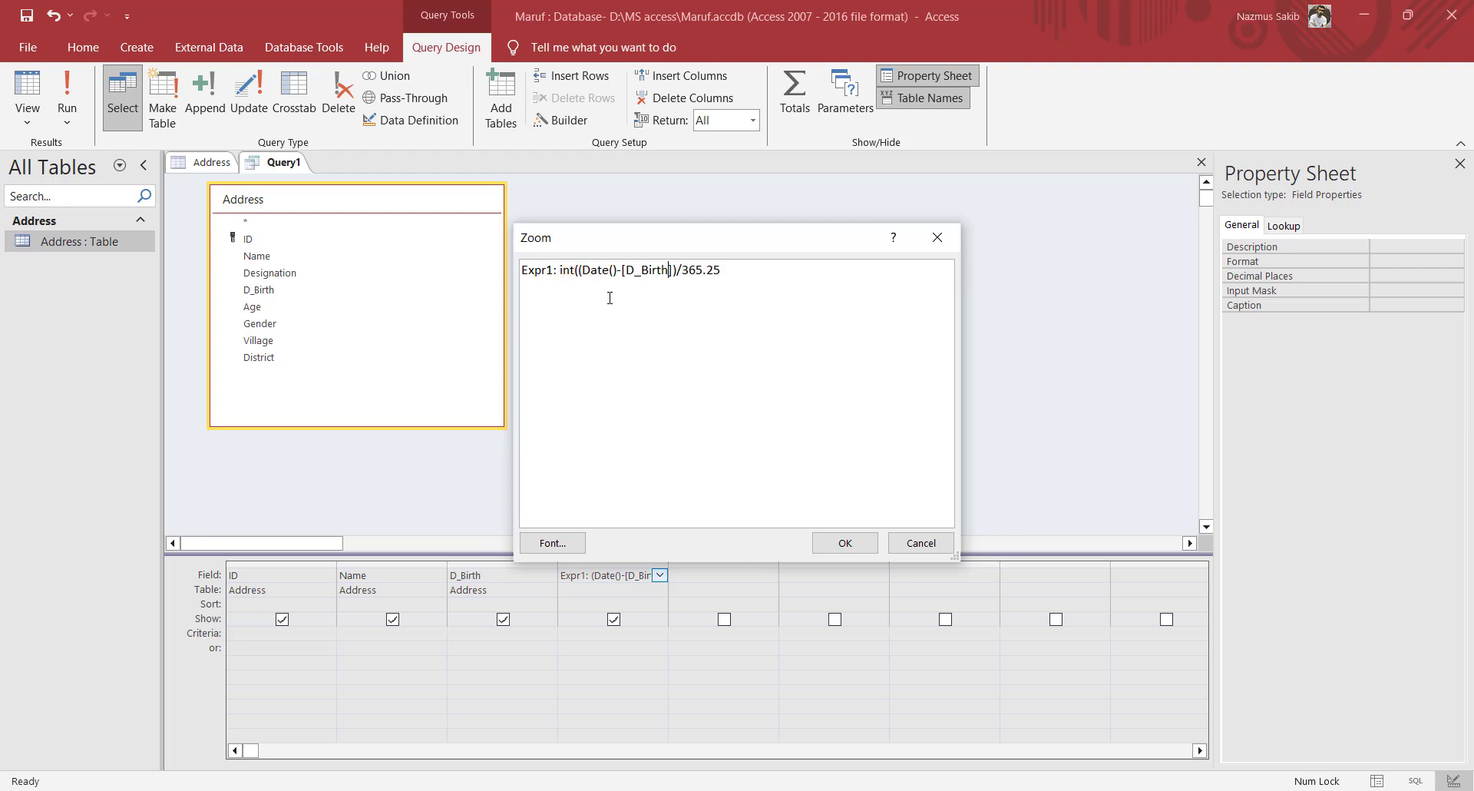
key("Right")
key("Right")
key("Right")
key("Right")
key("Right")
key("Right")
key("Right")
key("Right")
key("Right")
type(")")
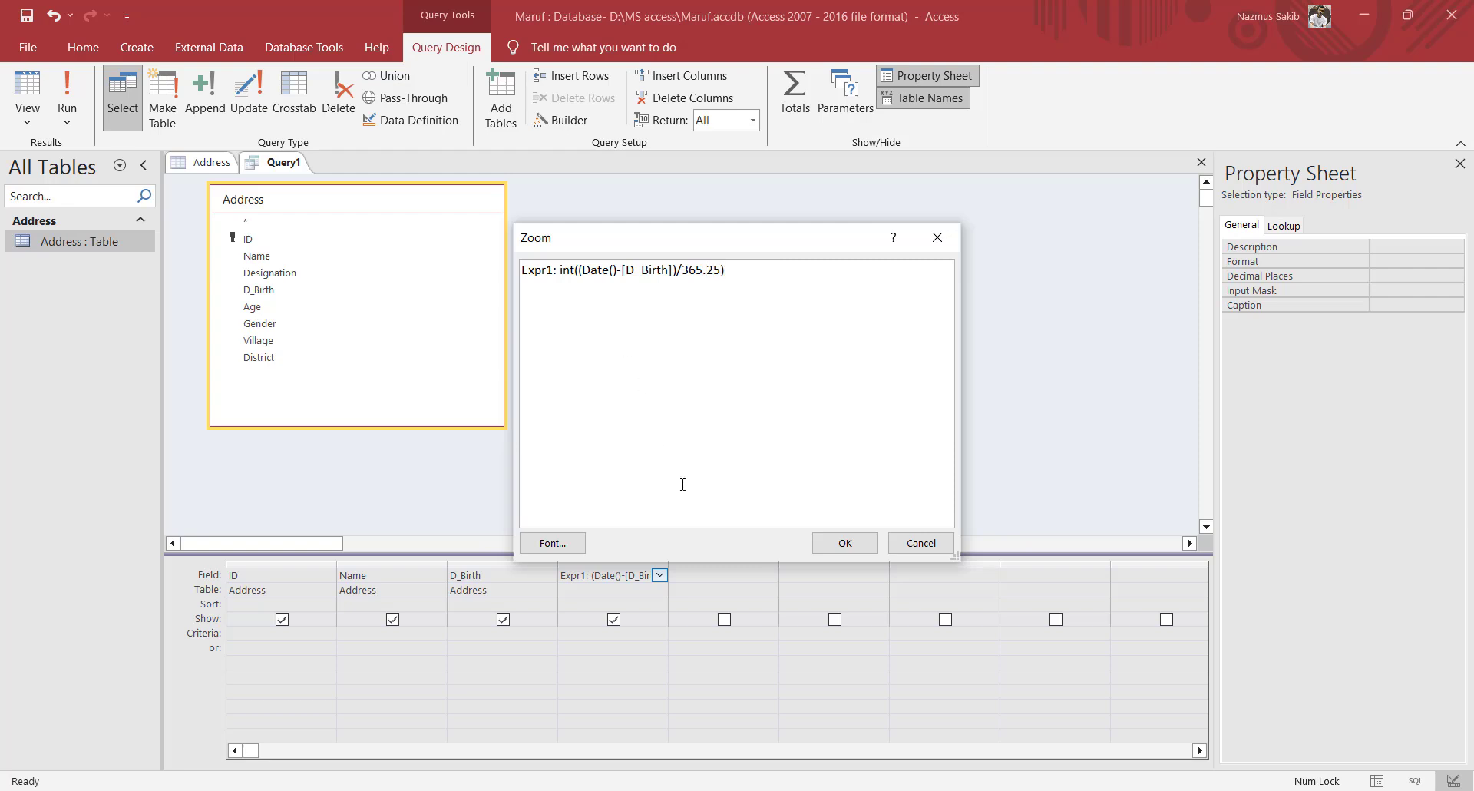
left_click(846, 542)
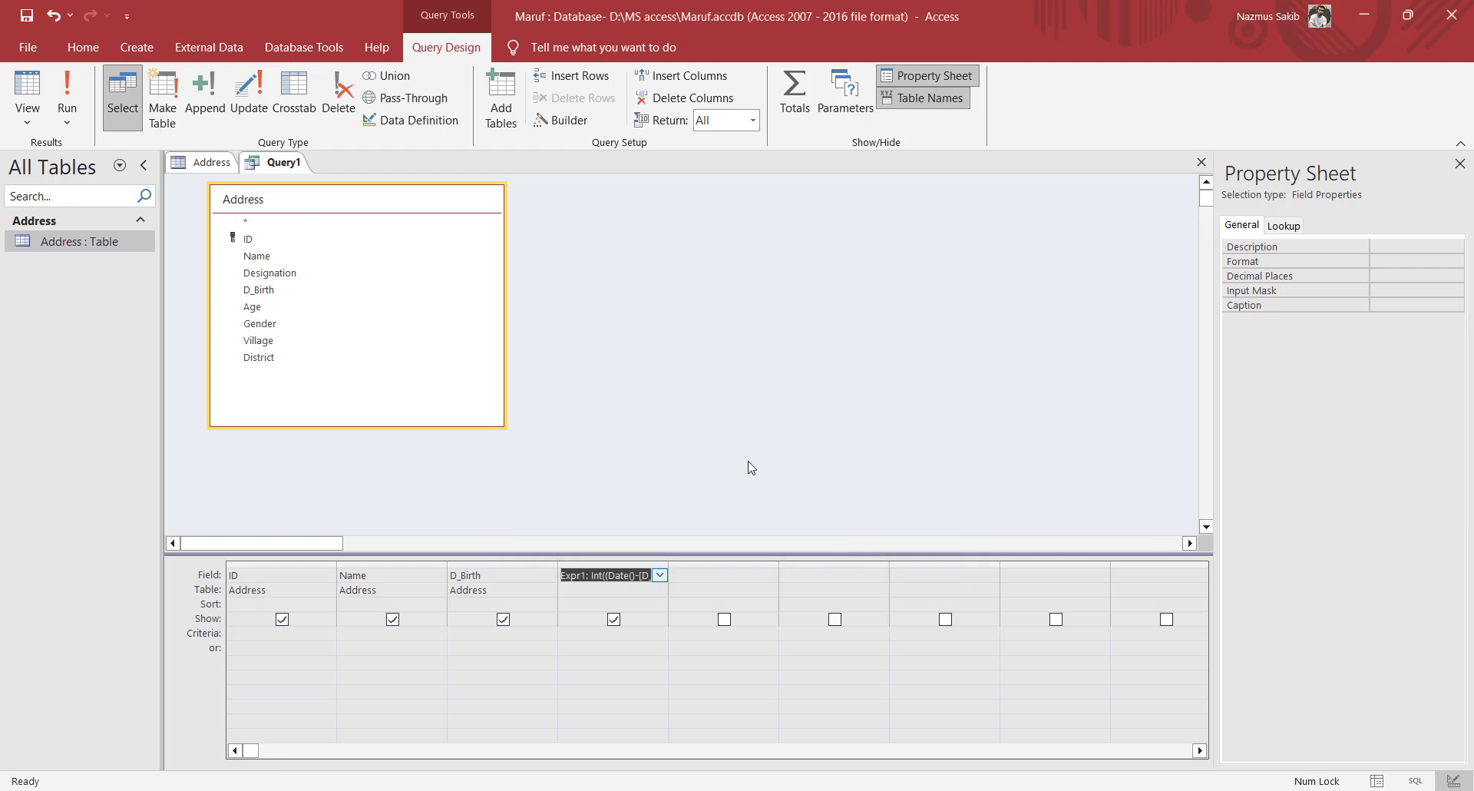
Step: Run the query to check the whole-number results in the Expr1 column, and return to Design view
left_click(67, 91)
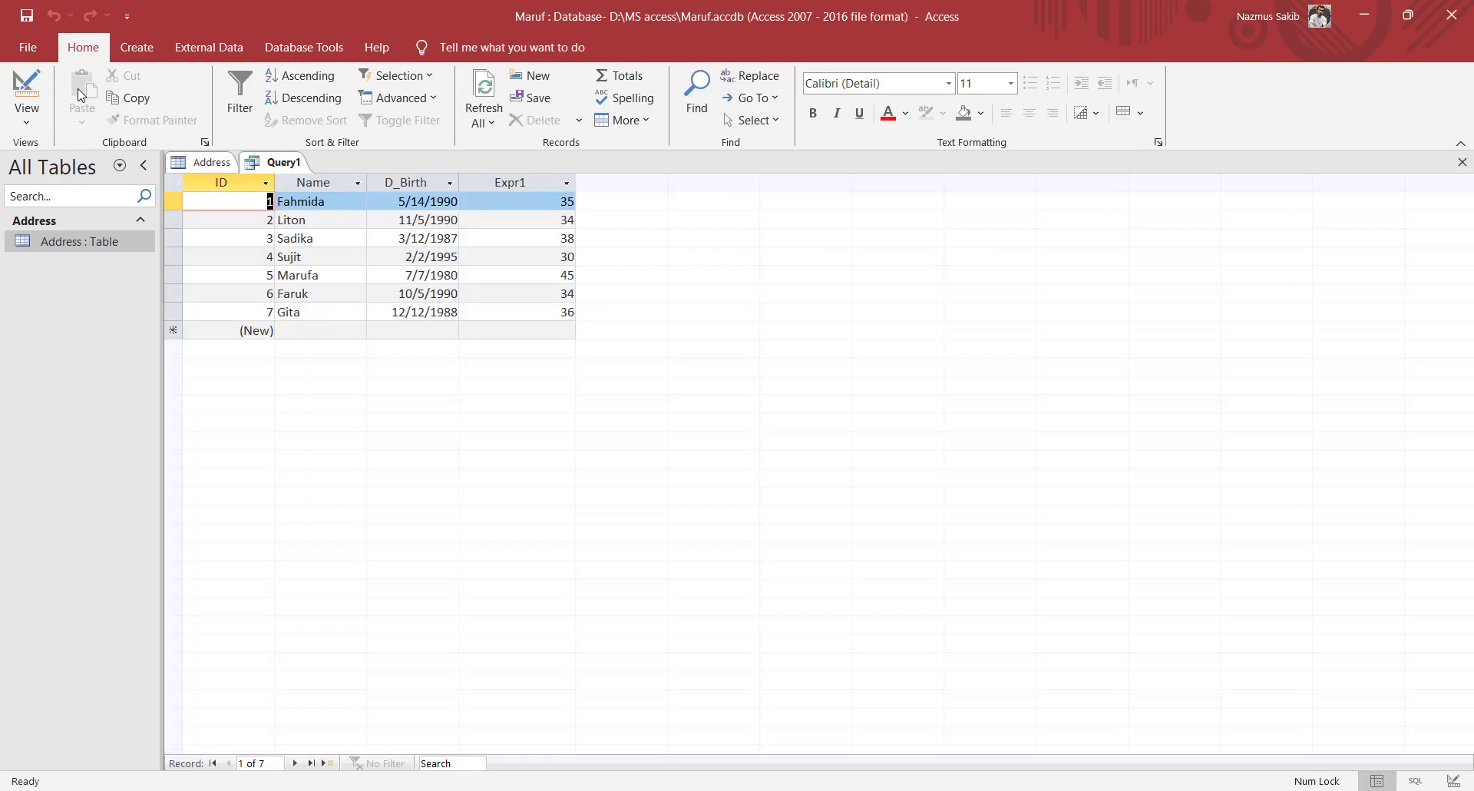
left_click(557, 205)
double_click(566, 204)
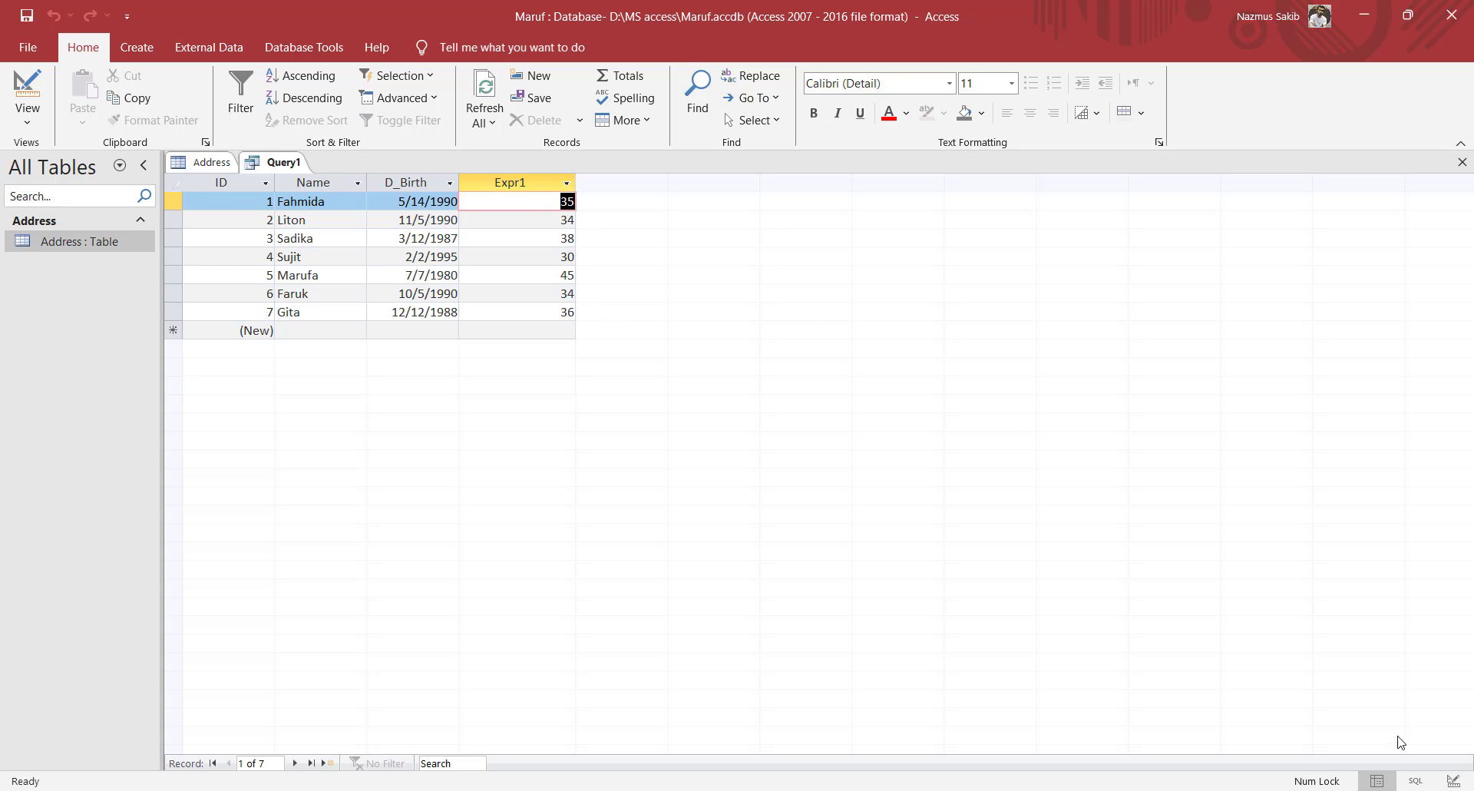
left_click(1452, 780)
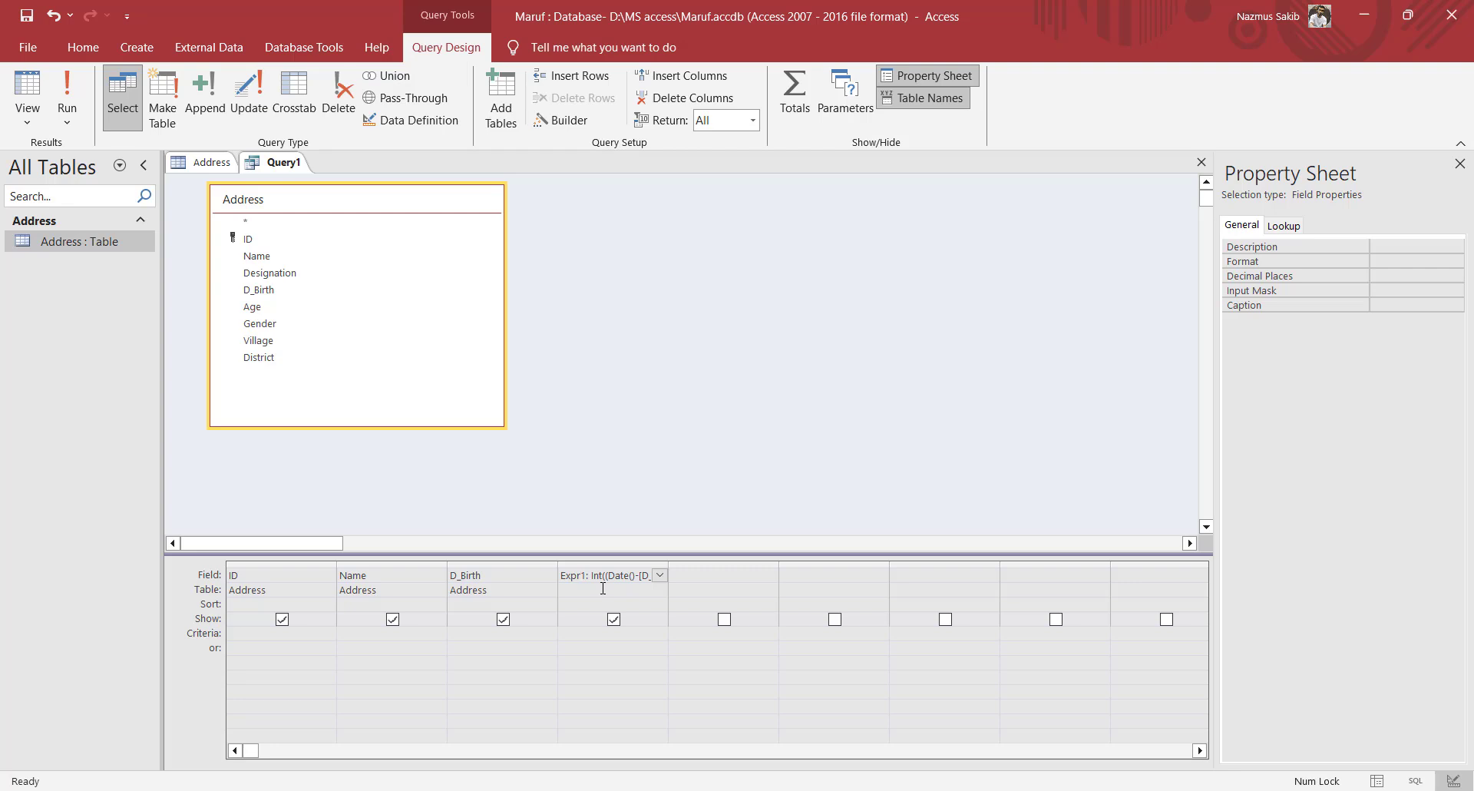
Step: Replace the calculated column's Expr1 label with Age
key("BackSpace")
key("BackSpace")
key("BackSpace")
key("BackSpace")
key("BackSpace")
type("Age")
Step: Run the query and adjust the Age column to a narrow width slightly wider than its contents
left_click(67, 92)
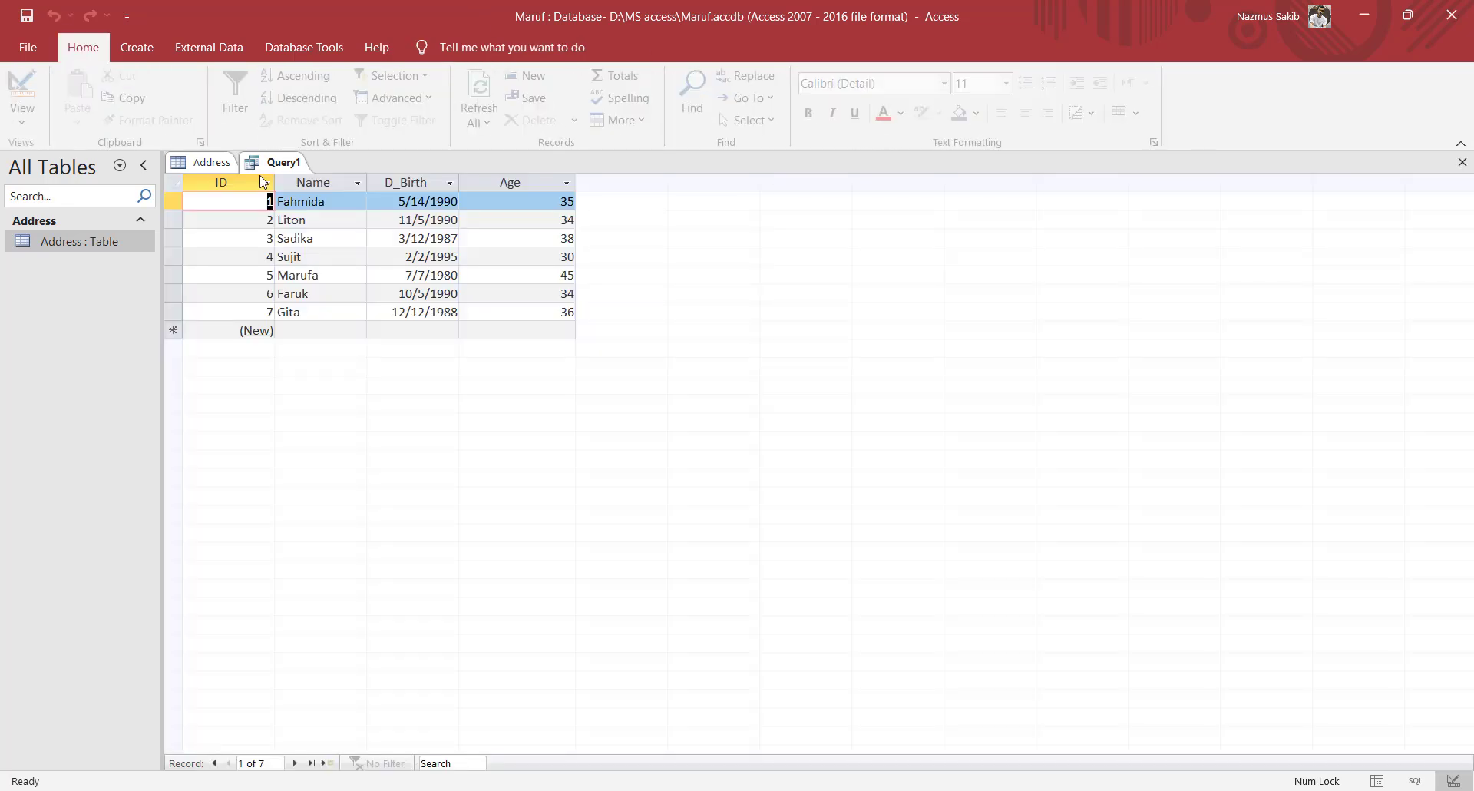
double_click(576, 182)
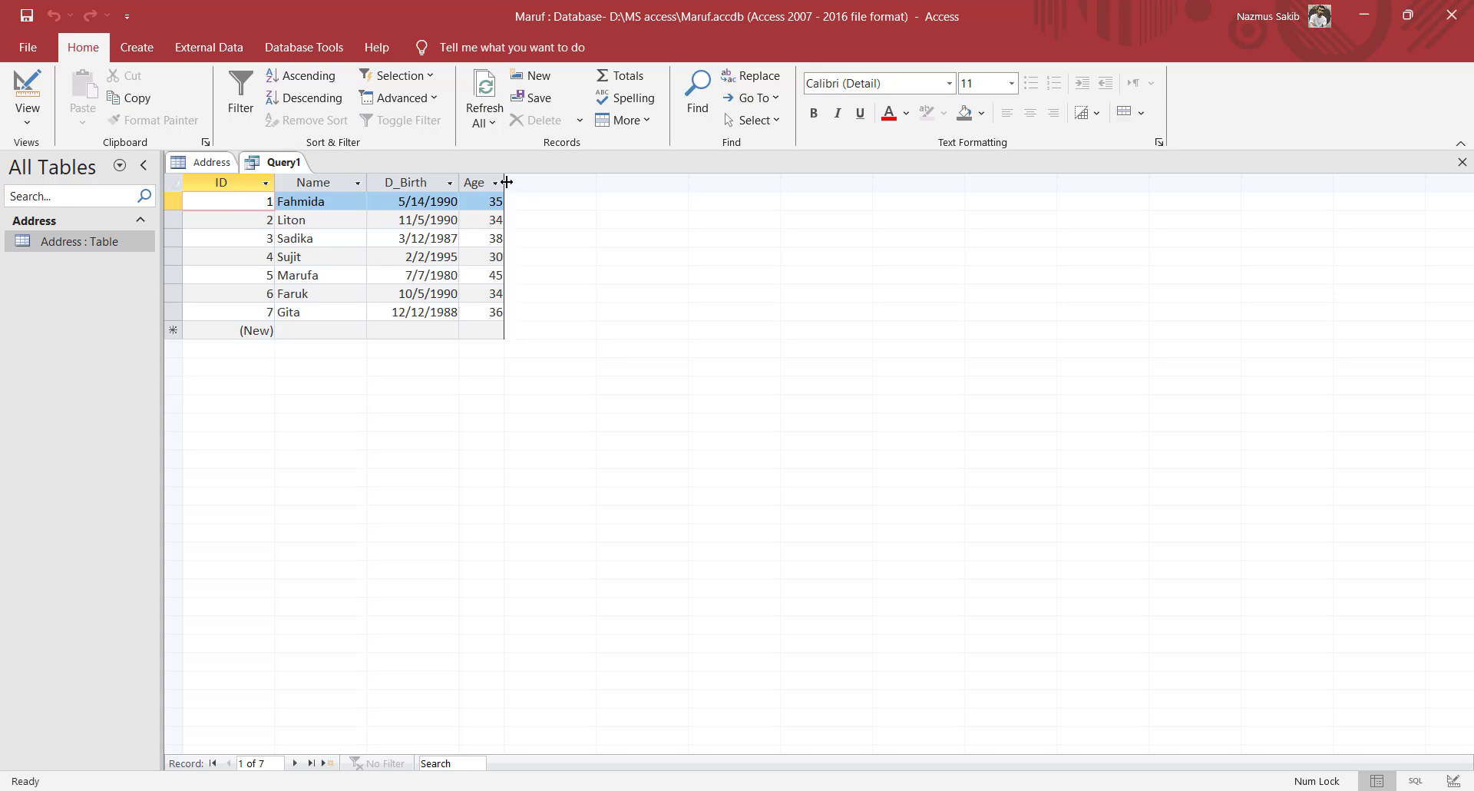
left_click_drag(504, 182, 524, 182)
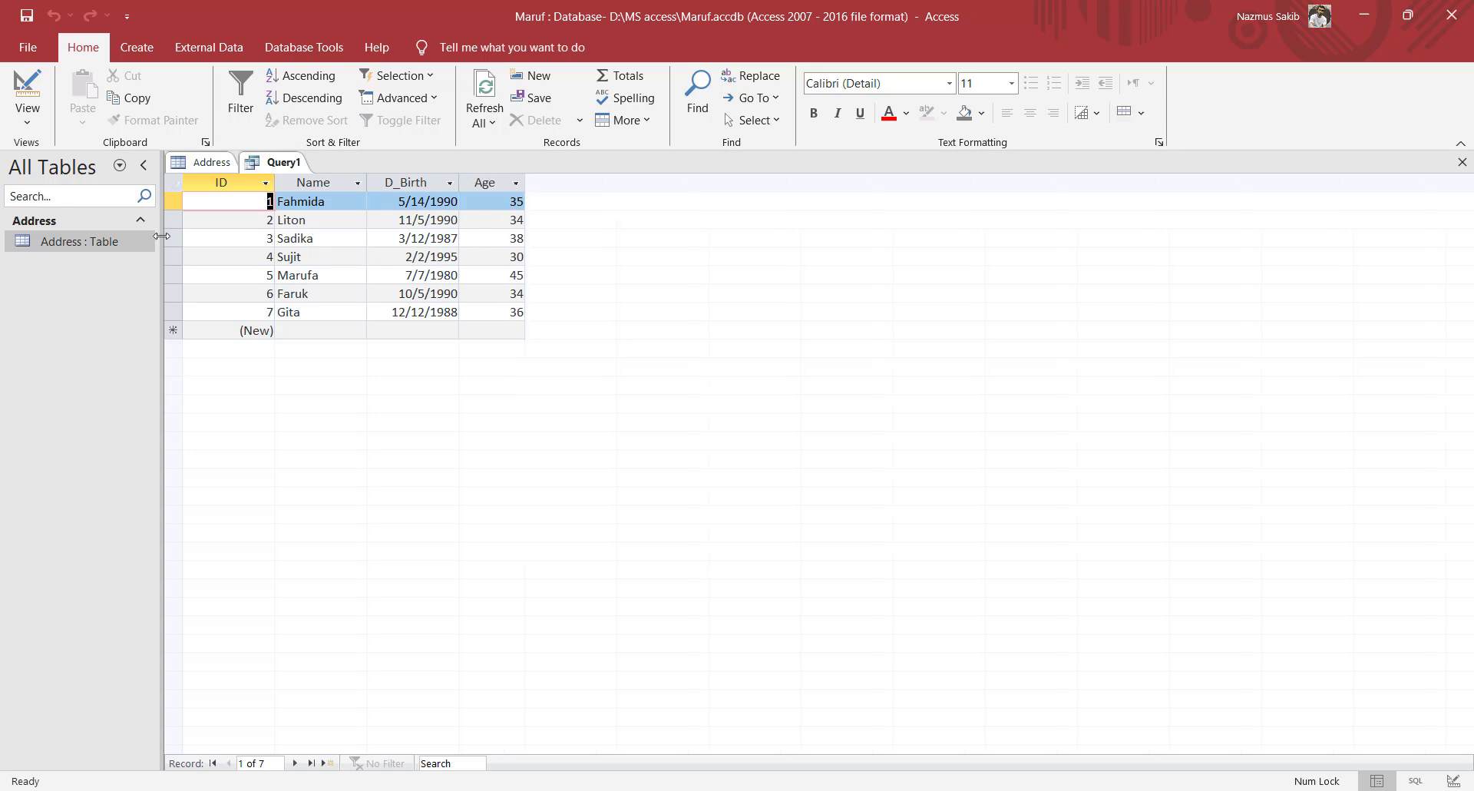
Step: Compare the manually entered ages in the Address table with the calculated ages in the query
left_click(203, 162)
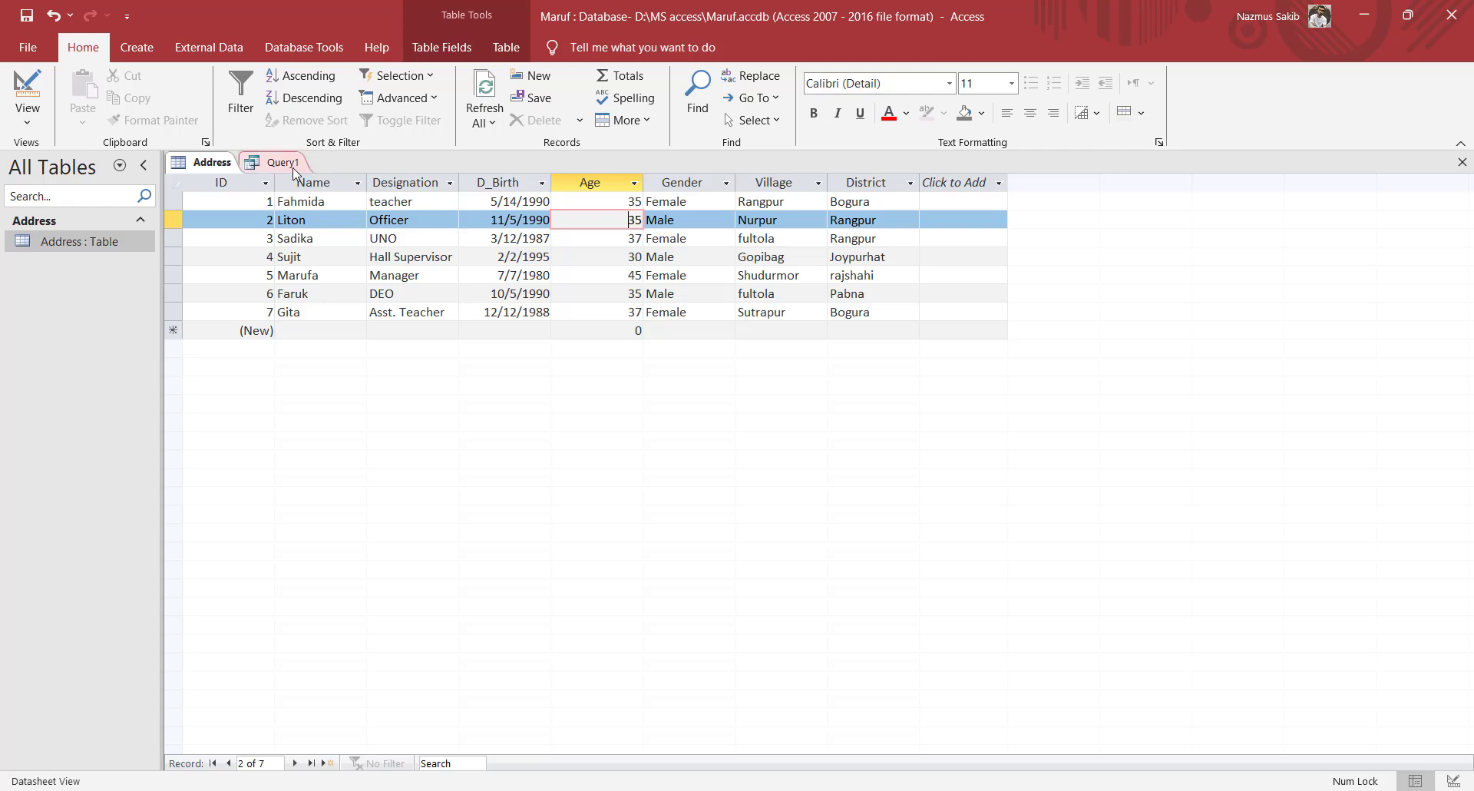
left_click(285, 164)
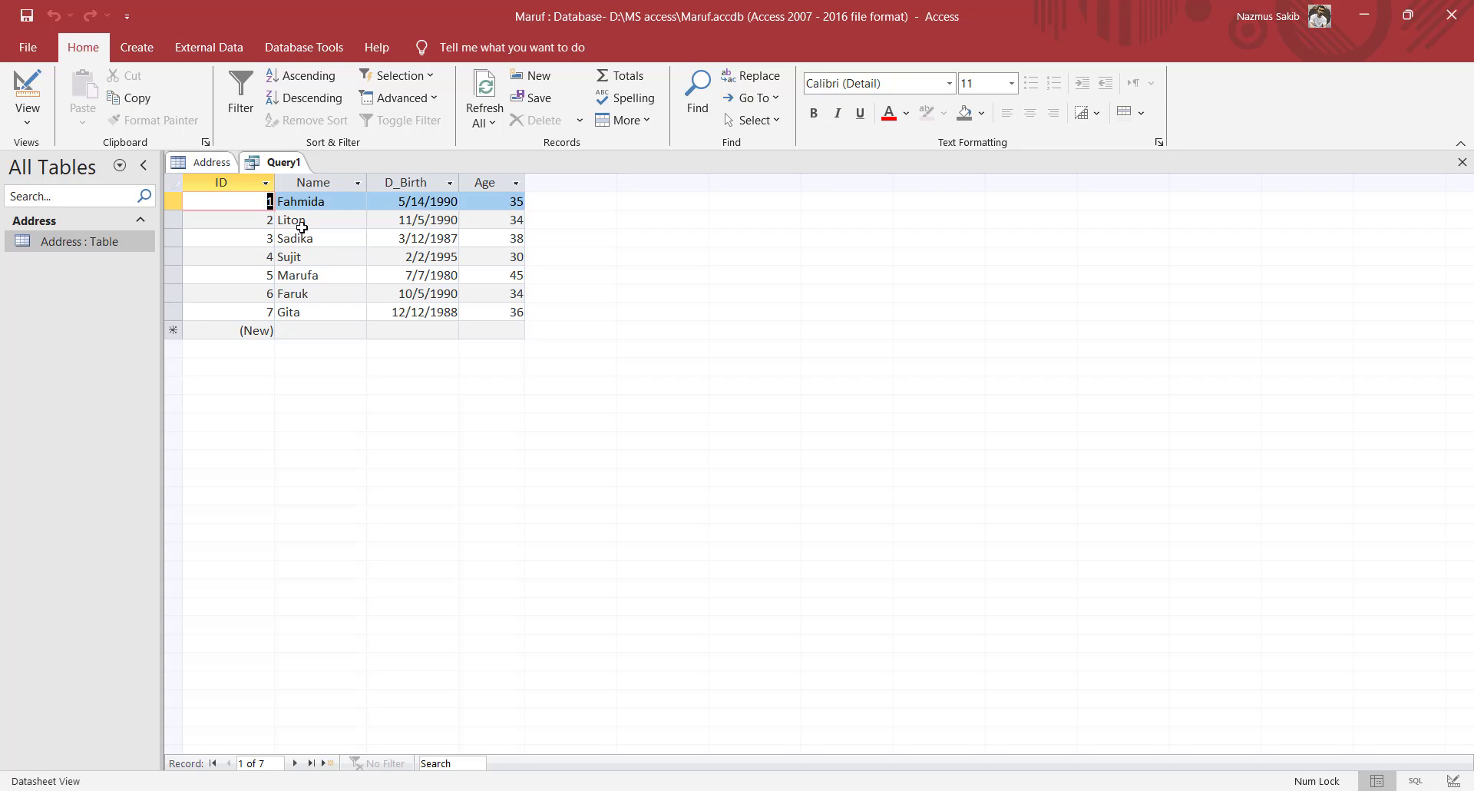
left_click(204, 162)
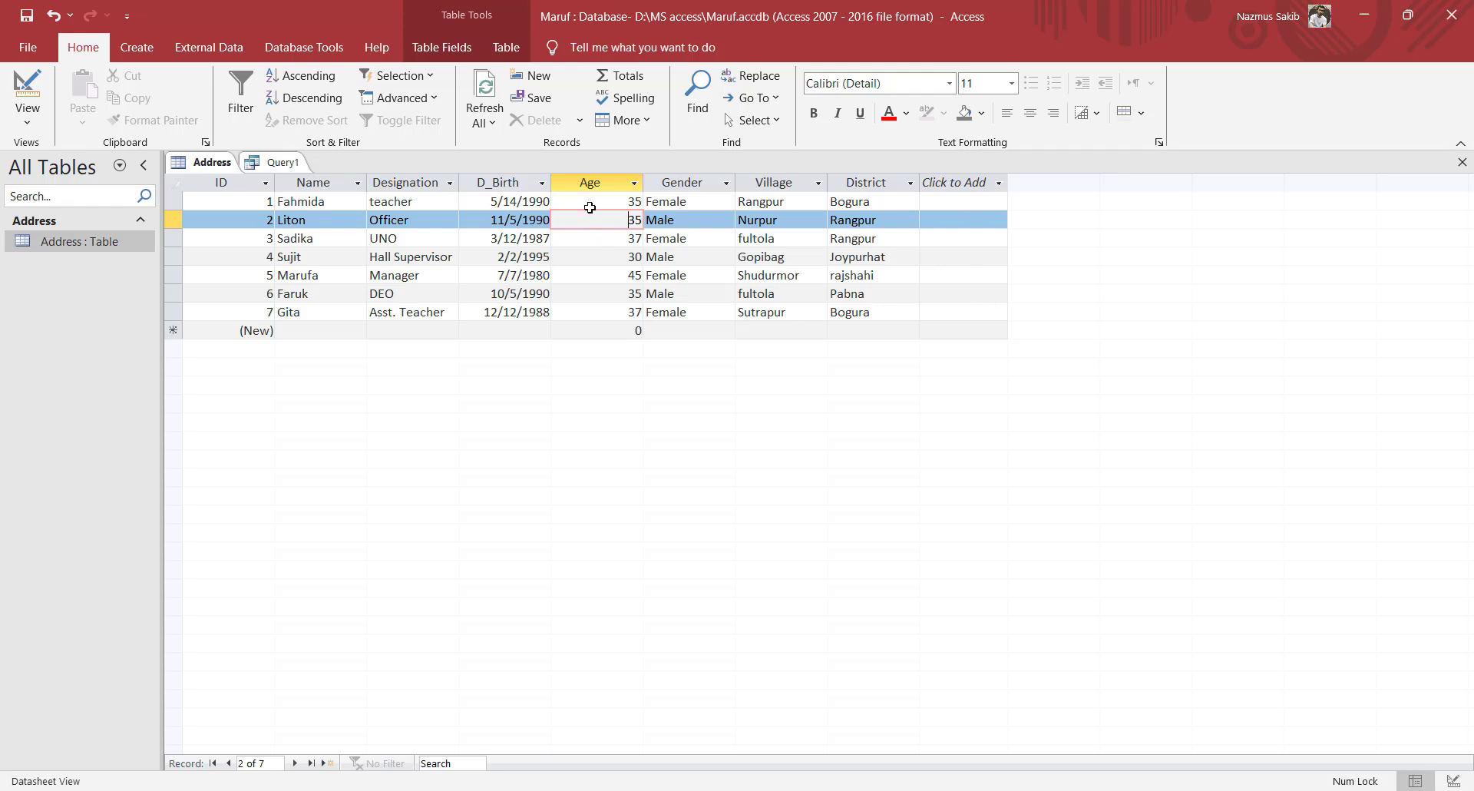
type("s")
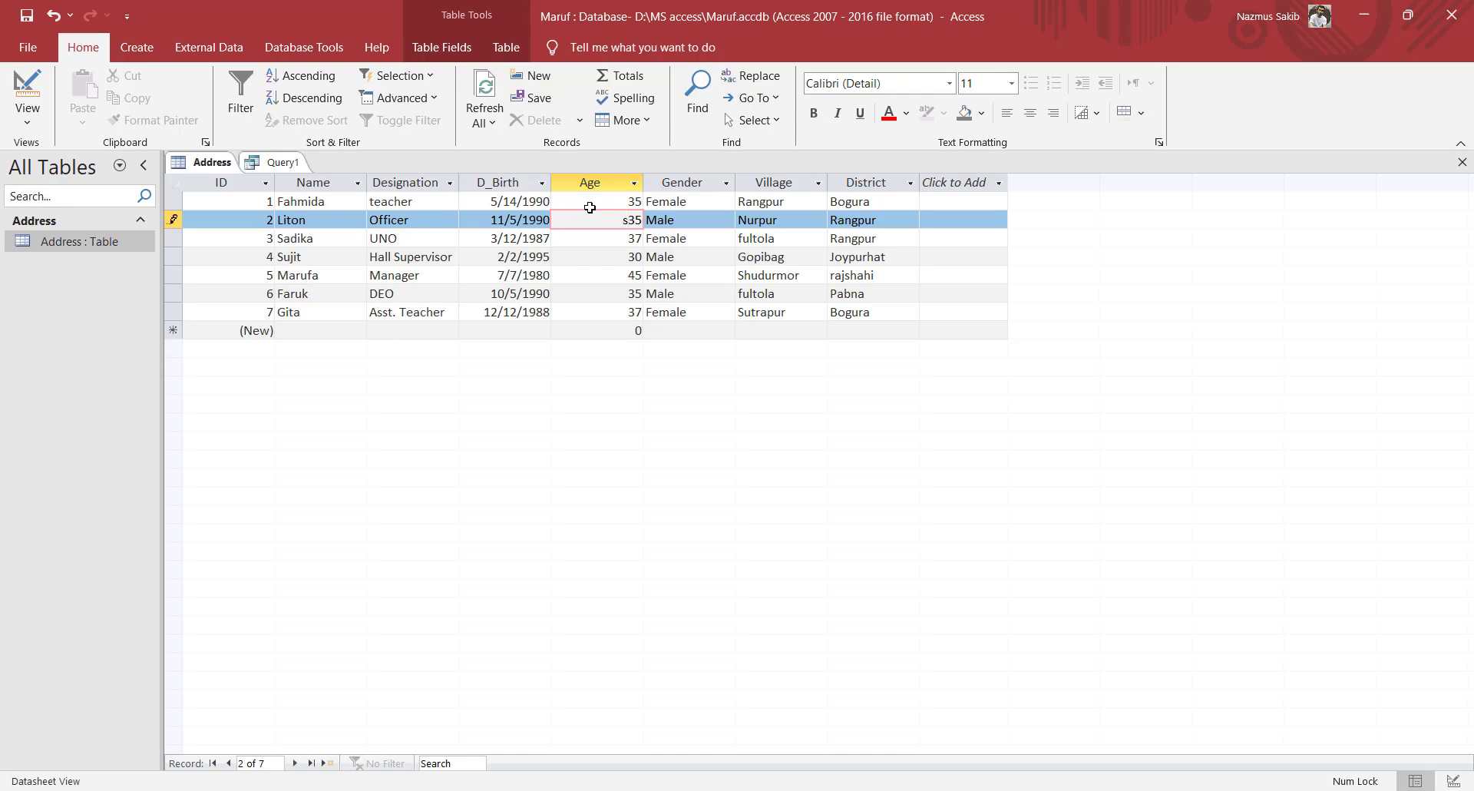